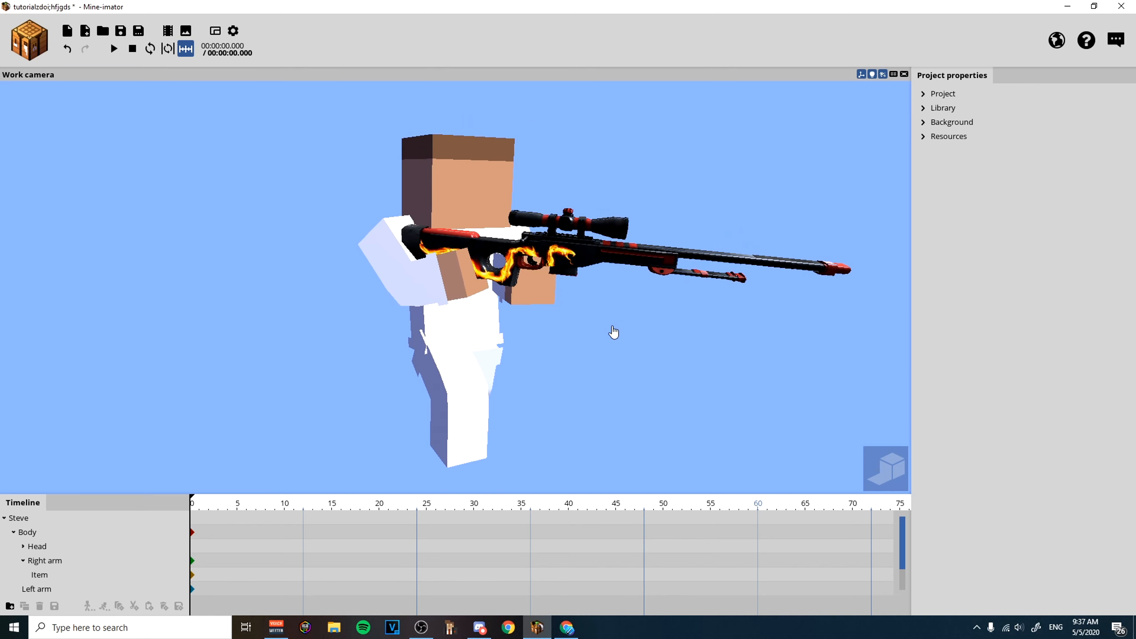
Select Steve's rifle and open its item entry in the project library.
left_click(612, 242)
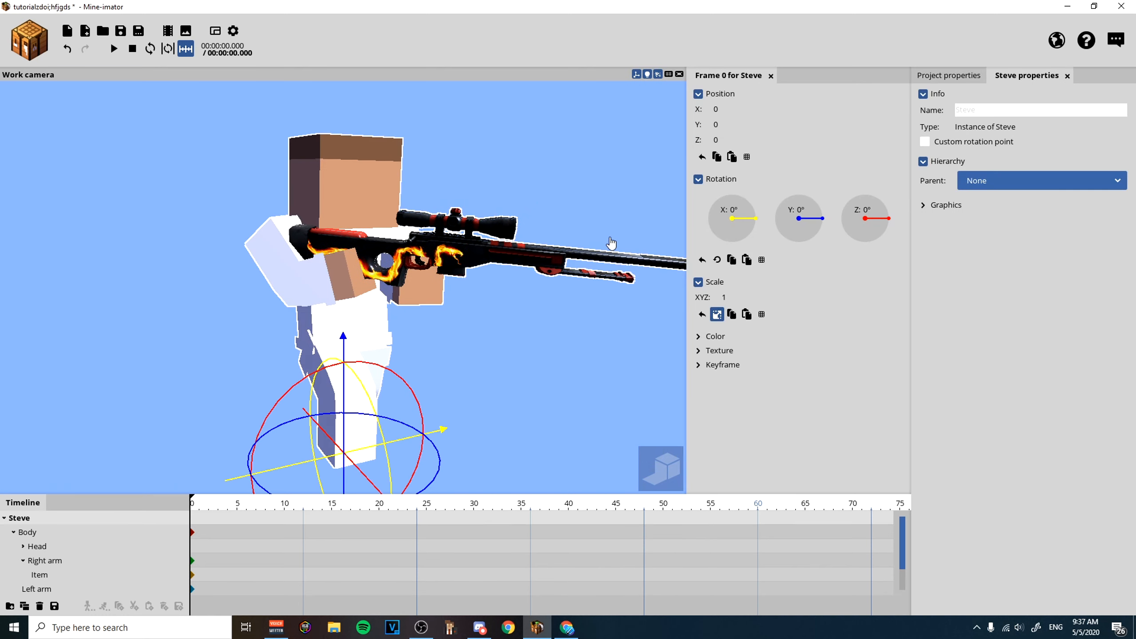
left_click(422, 262)
left_click(945, 75)
left_click(942, 124)
left_click(942, 124)
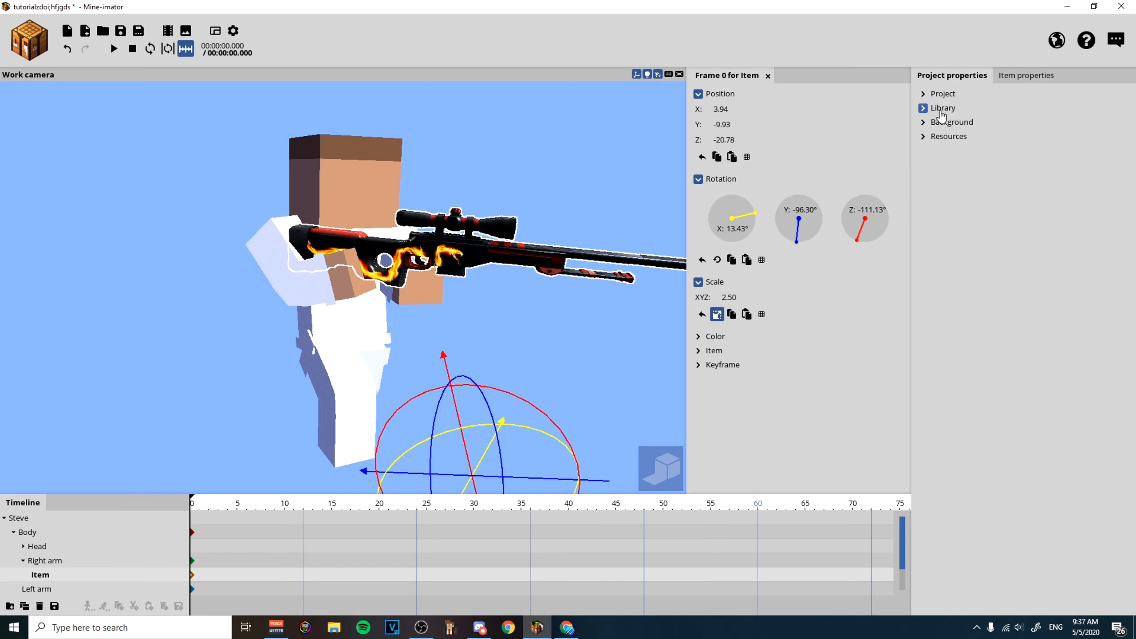
left_click(944, 109)
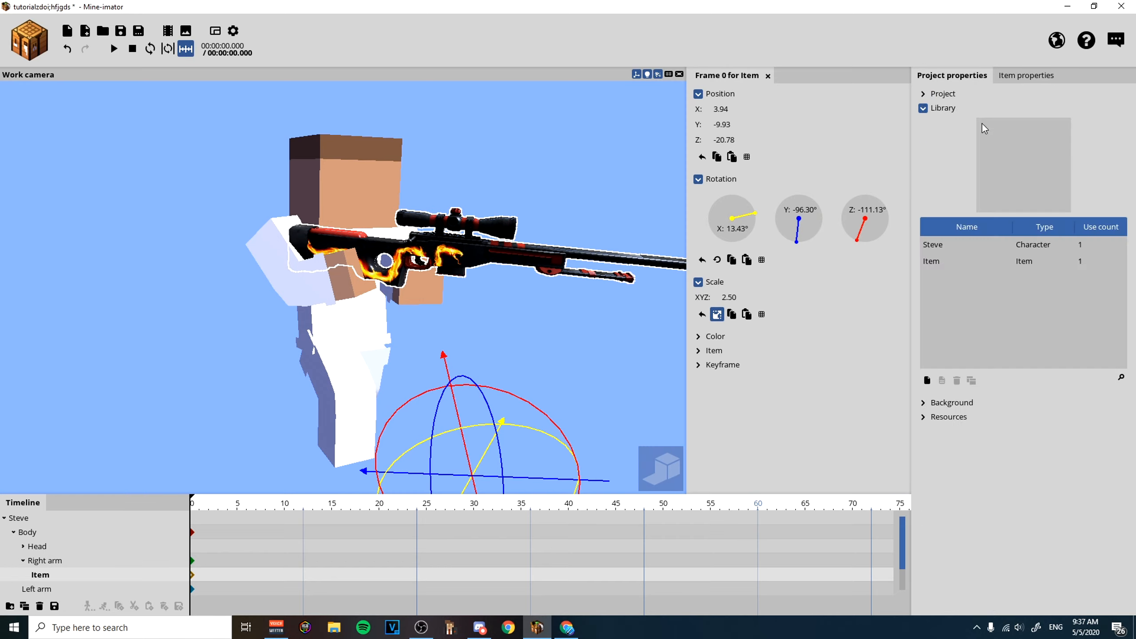
left_click(939, 263)
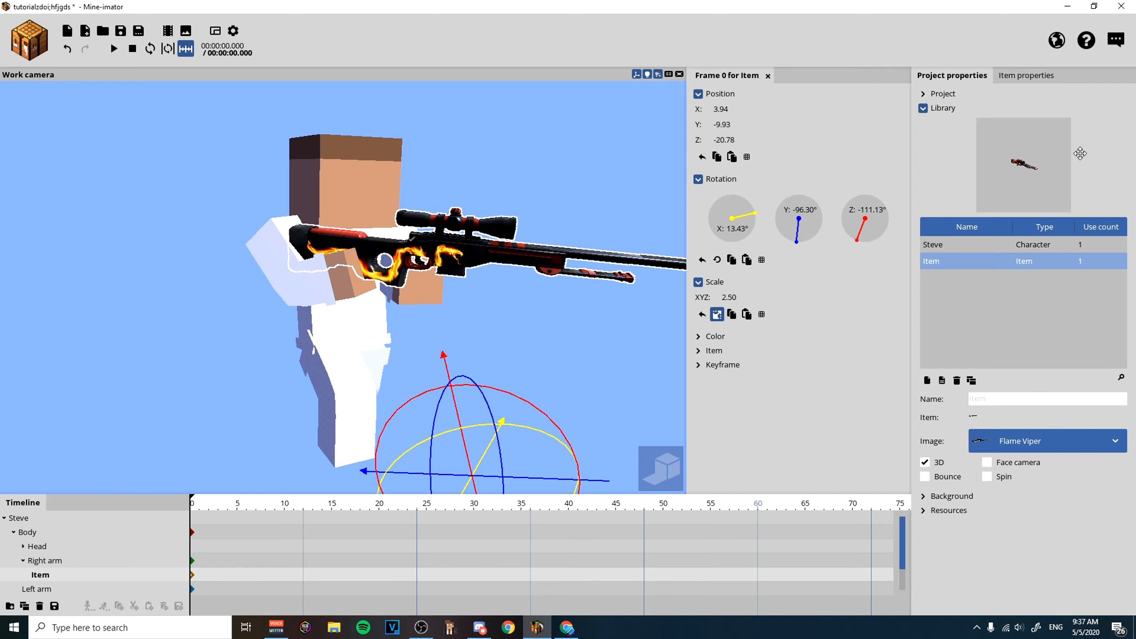
Replace the rifle item's image with Intervention XI from the guns folder, imported as a single image instead of an item sheet.
left_click(1032, 441)
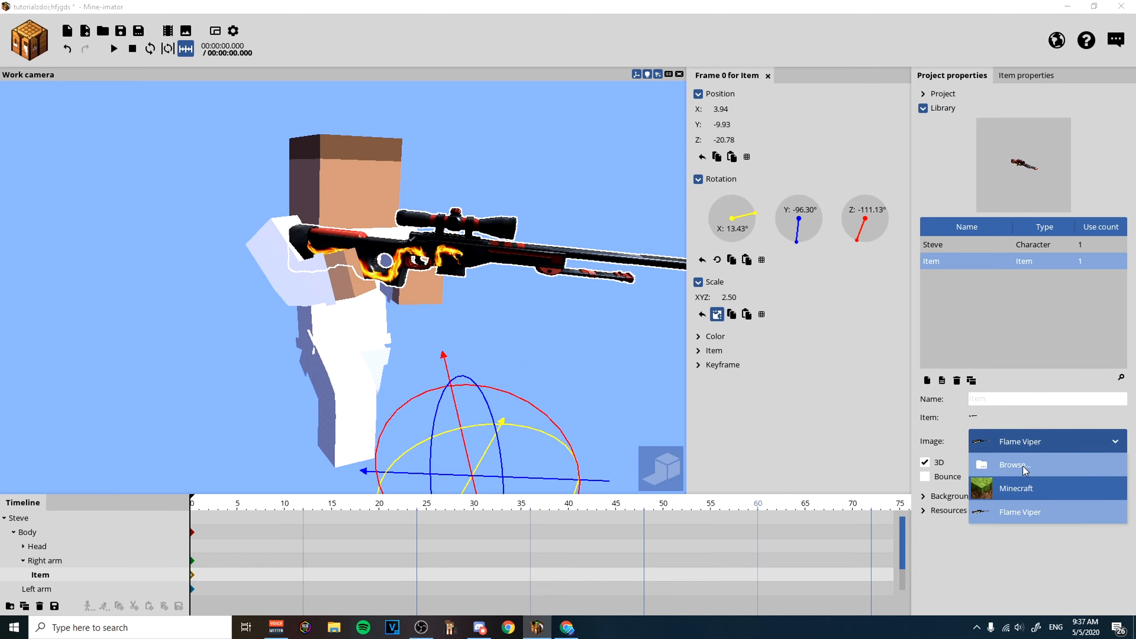
left_click(1022, 466)
left_click(181, 31)
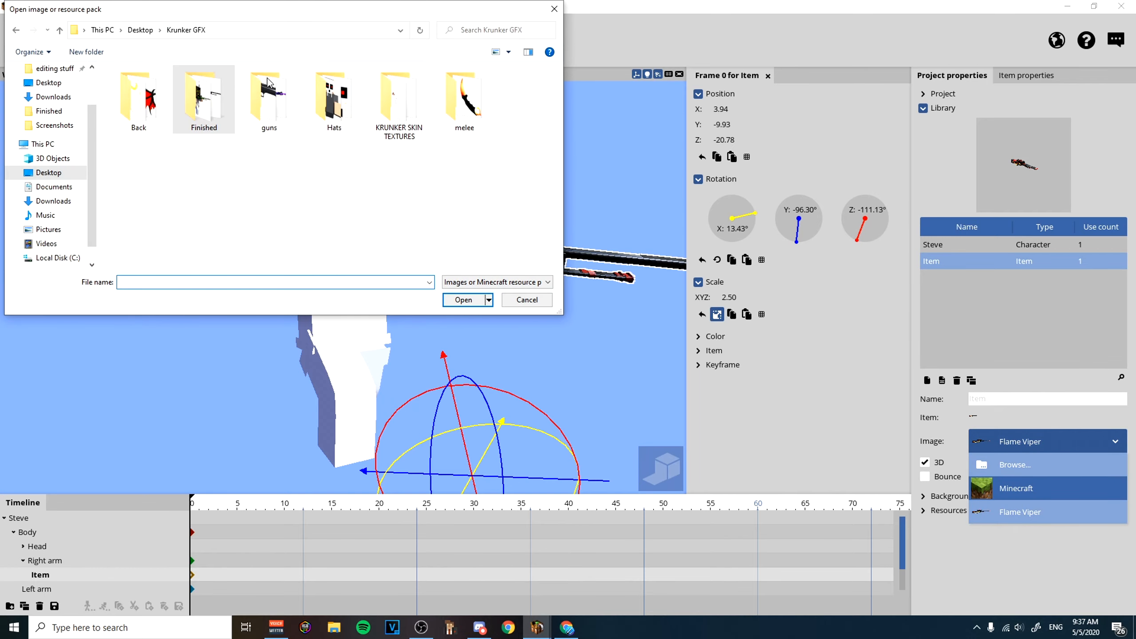
double_click(268, 105)
left_click(399, 104)
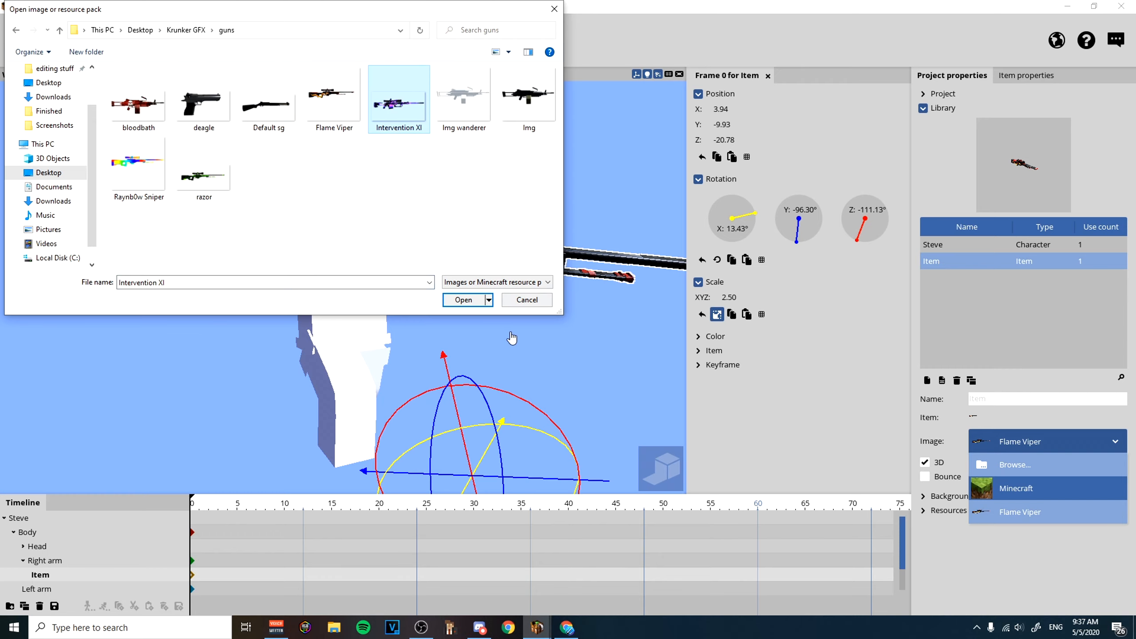
left_click(464, 300)
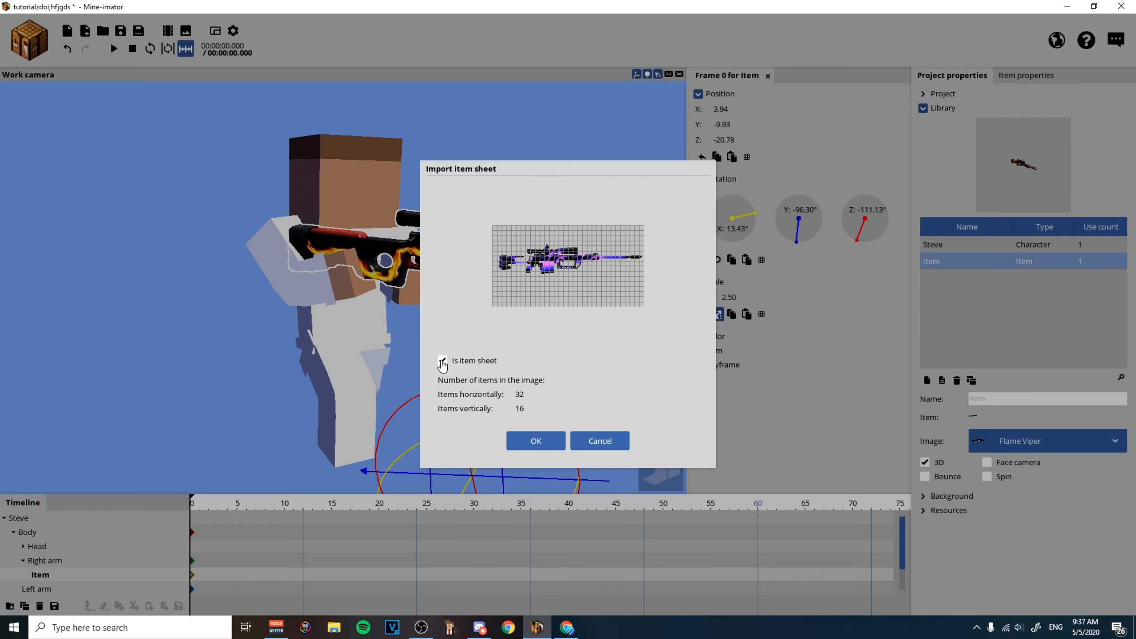
left_click(443, 363)
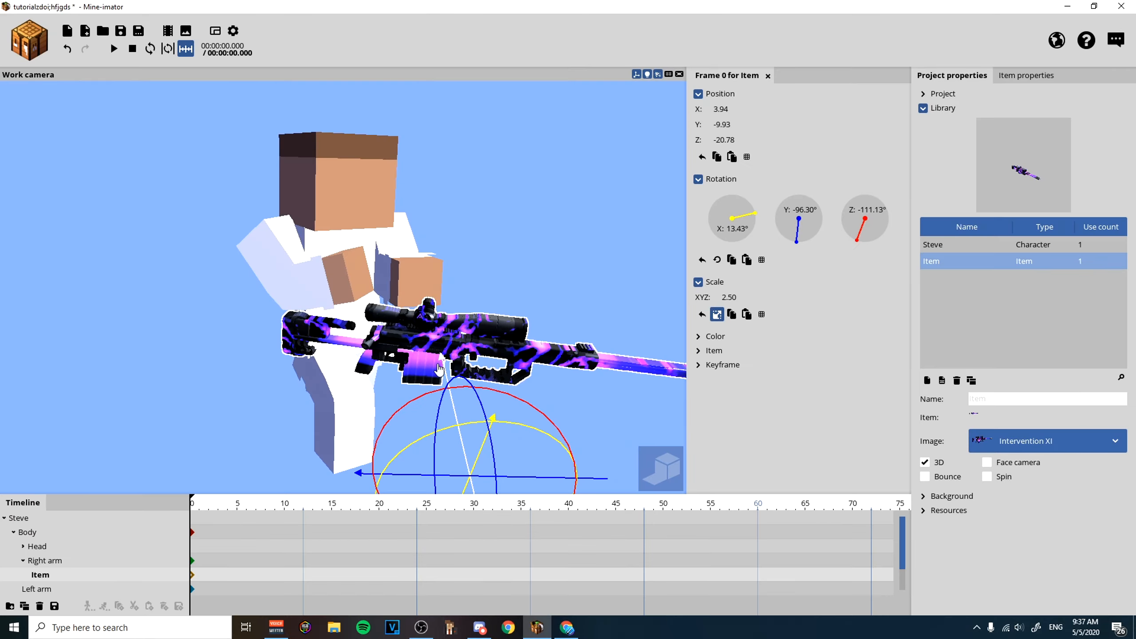
left_click_drag(440, 364, 424, 286)
Reposition the Intervention XI rifle in Steve's hands, at about Y -9.65 and Z -12.59.
left_click(618, 369)
left_click_drag(667, 368, 780, 372)
mouse_move(779, 371)
left_mouse_down()
mouse_move(809, 380)
mouse_move(778, 371)
left_mouse_up()
scroll(805, 372, "down", 4)
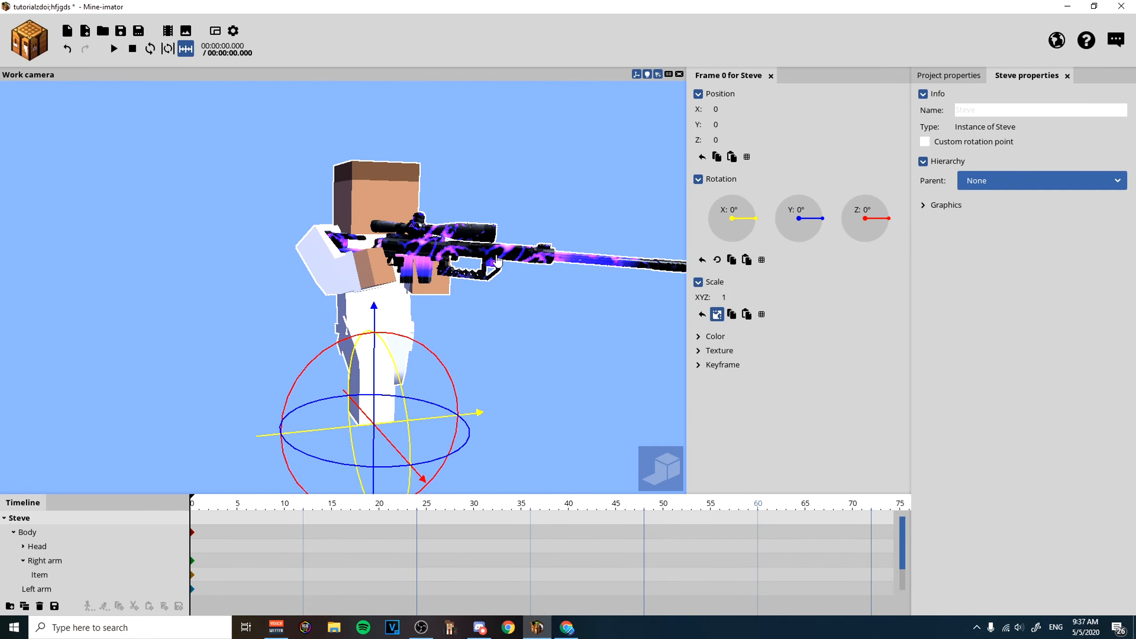
left_click(498, 261)
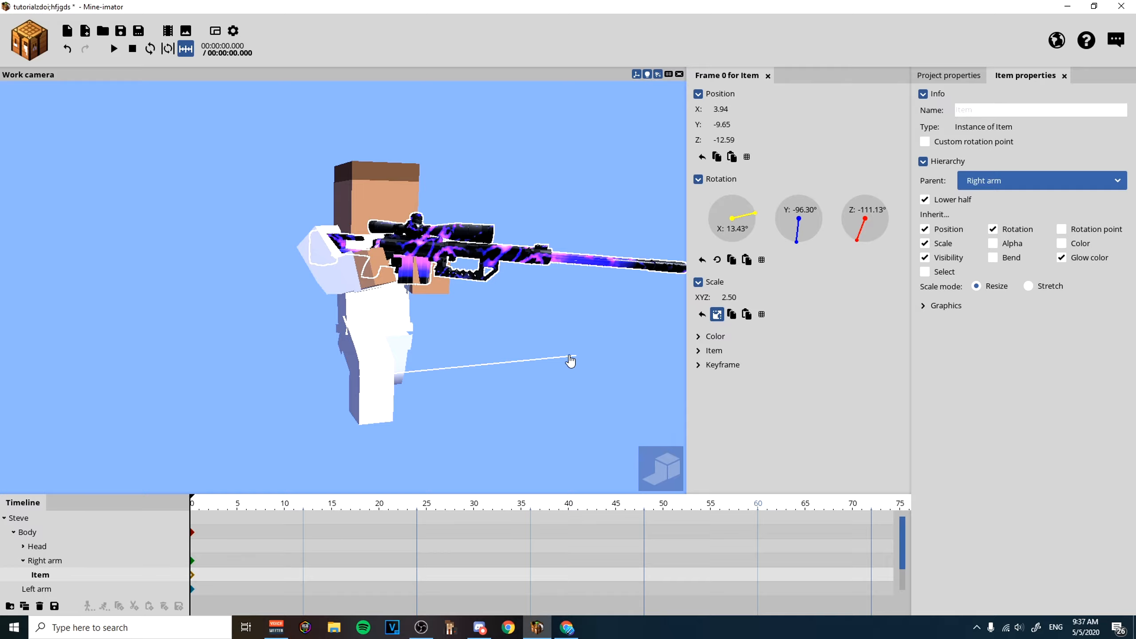
left_click_drag(577, 298, 604, 309)
left_click(609, 308)
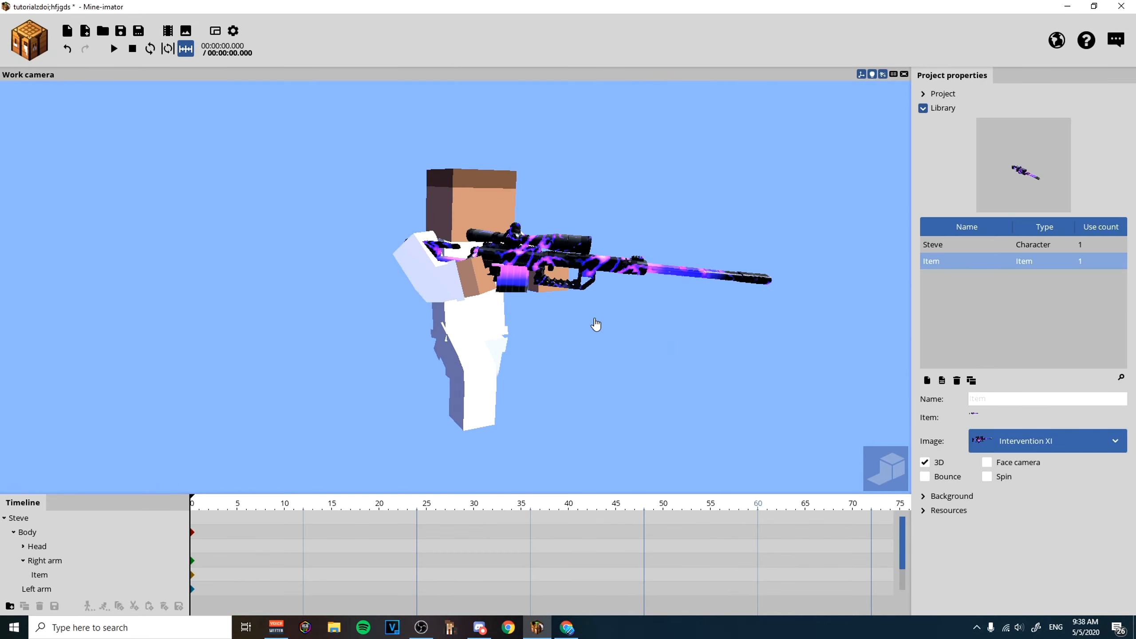
Create a new 3D item using the diamond helmet from the Minecraft item sheet.
left_click(13, 47)
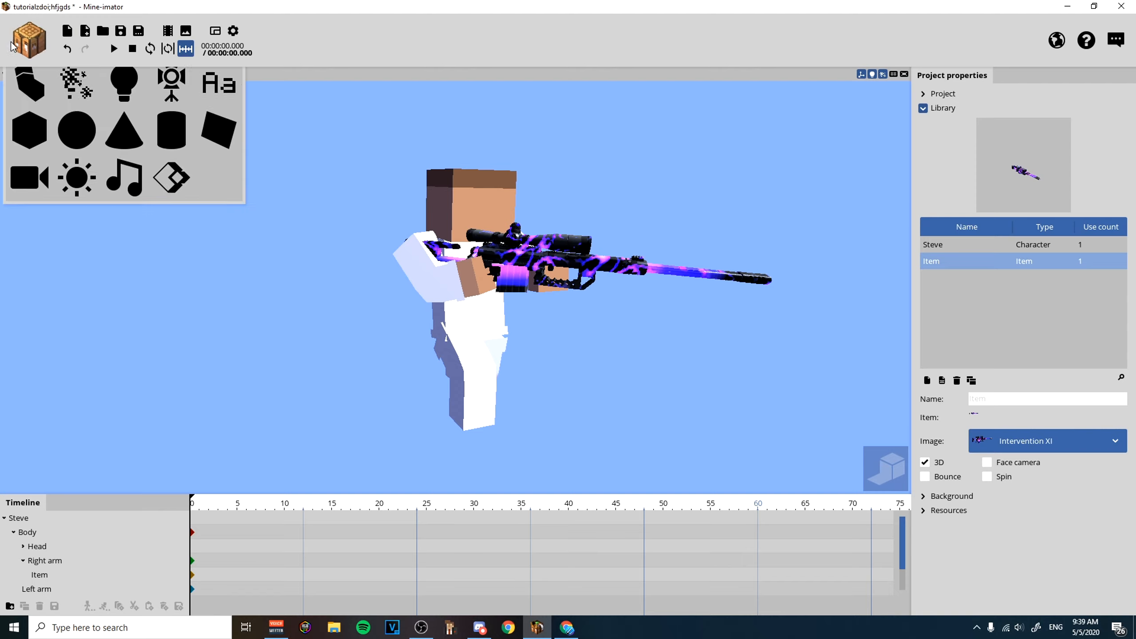
left_click(122, 91)
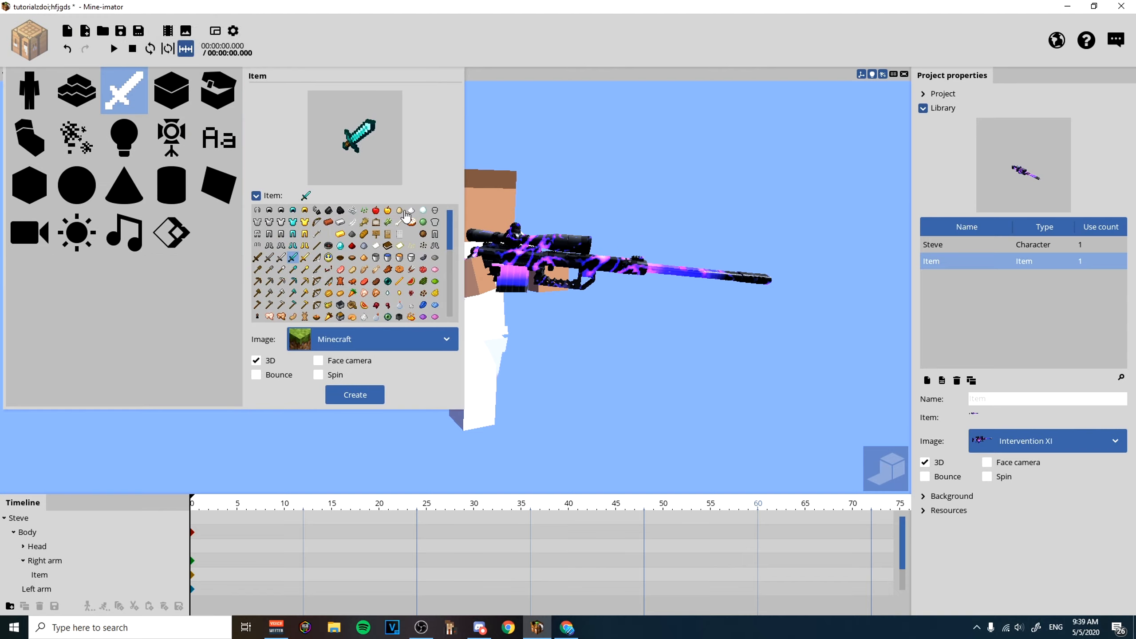
left_click(293, 210)
left_click(359, 392)
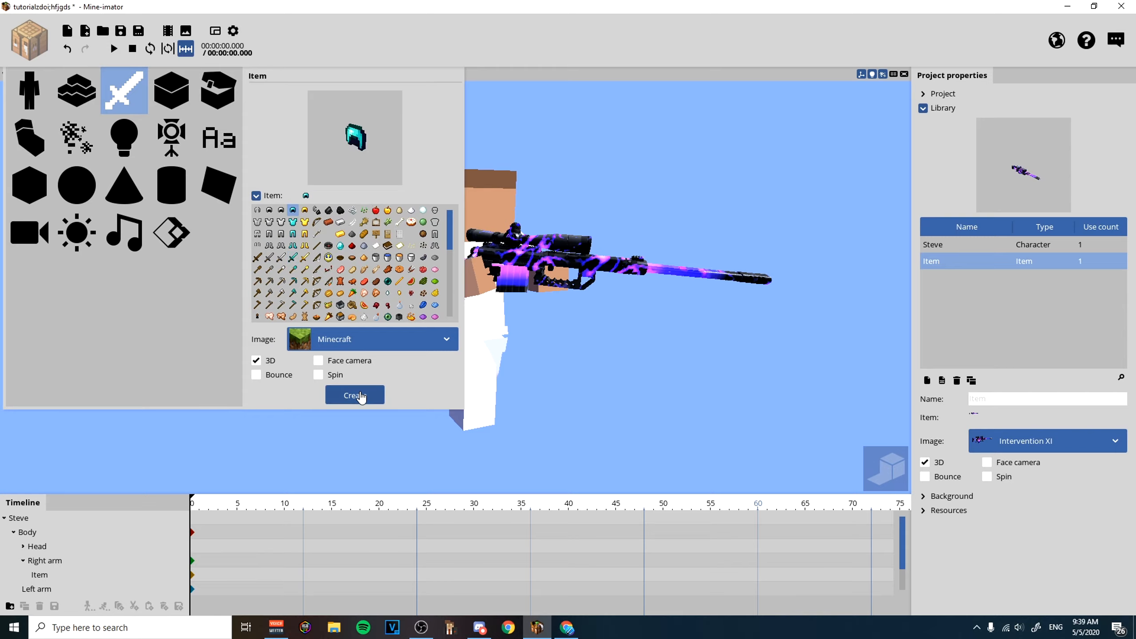
Replace the helmet item's image with Skull, imported as a single image instead of an item sheet.
left_click_drag(506, 340, 622, 338)
right_click_drag(622, 337, 532, 337)
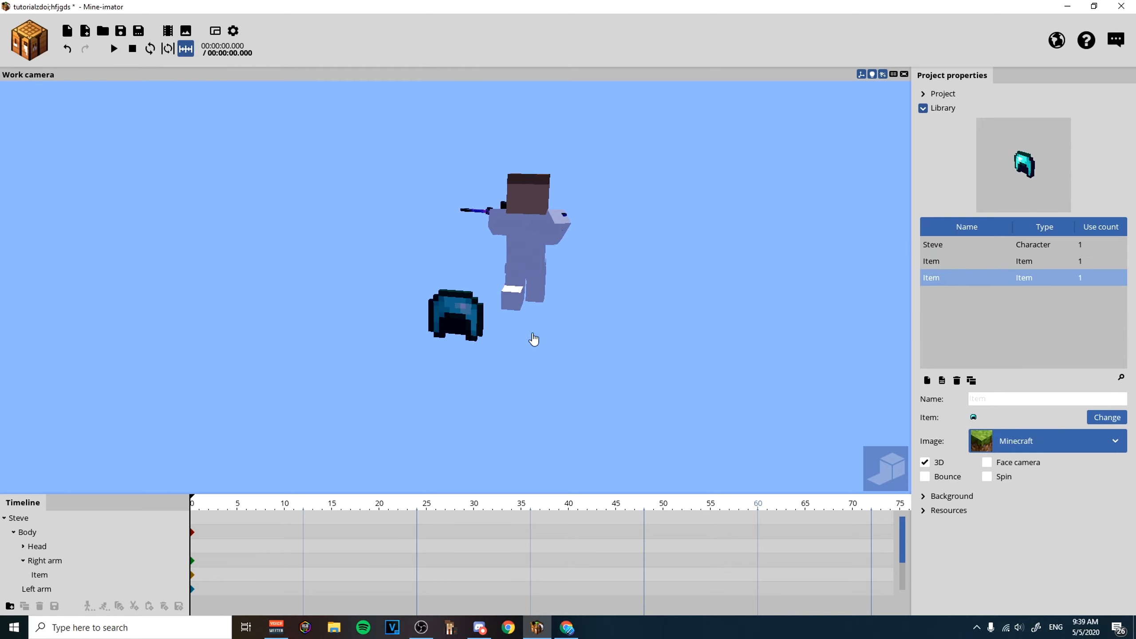
left_click(456, 311)
left_click(353, 311)
left_click(466, 318)
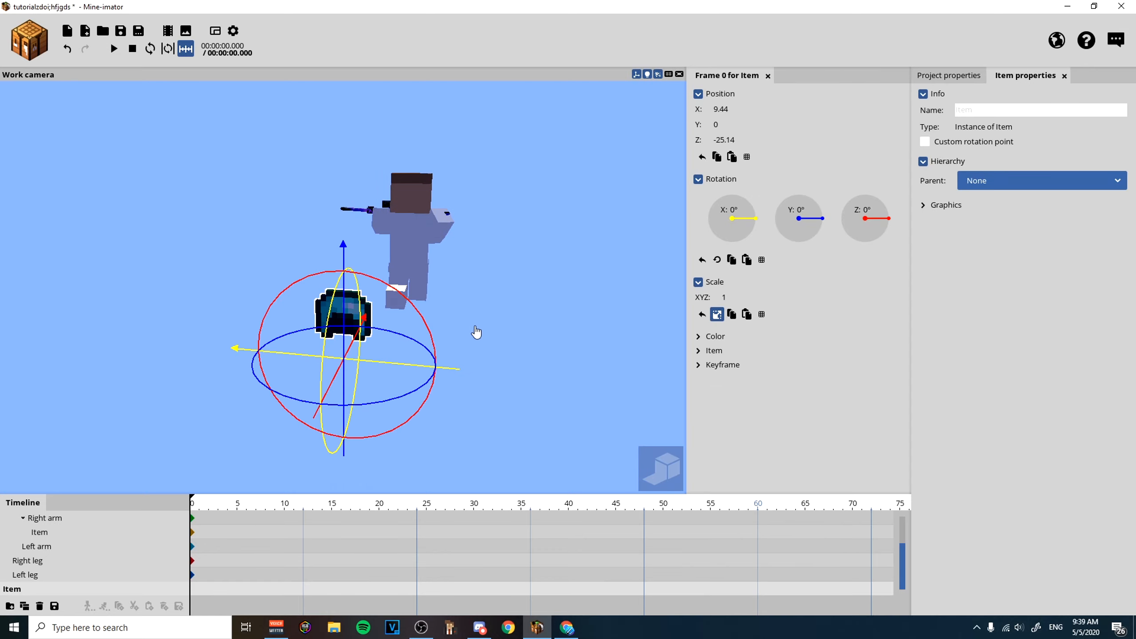
left_click(951, 76)
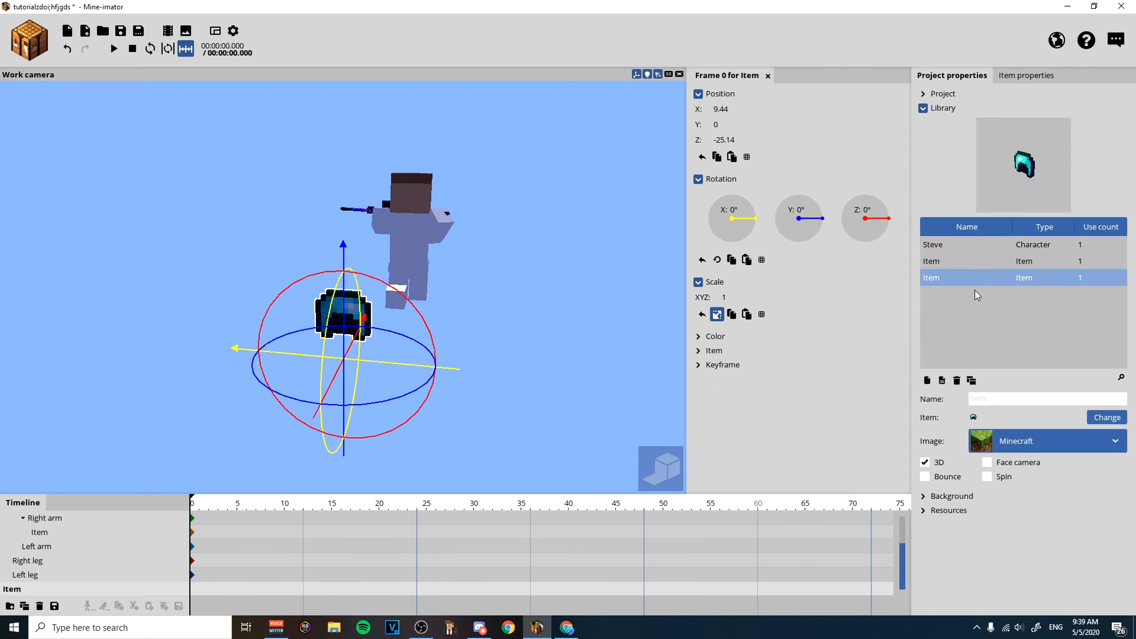
left_click(1003, 444)
left_click(1016, 468)
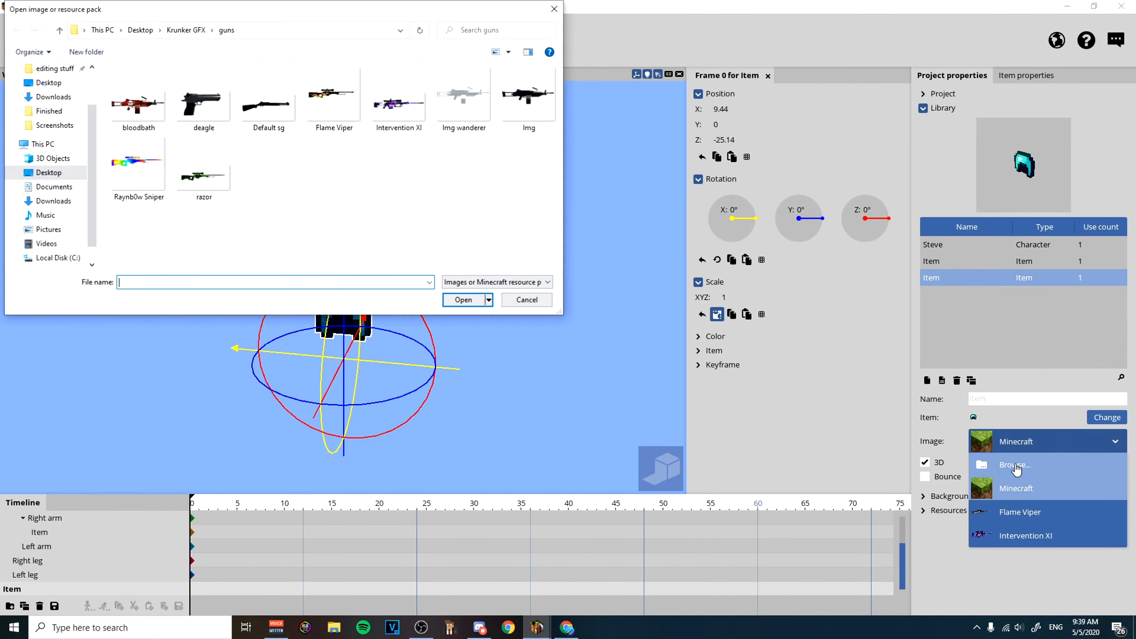
left_click(464, 300)
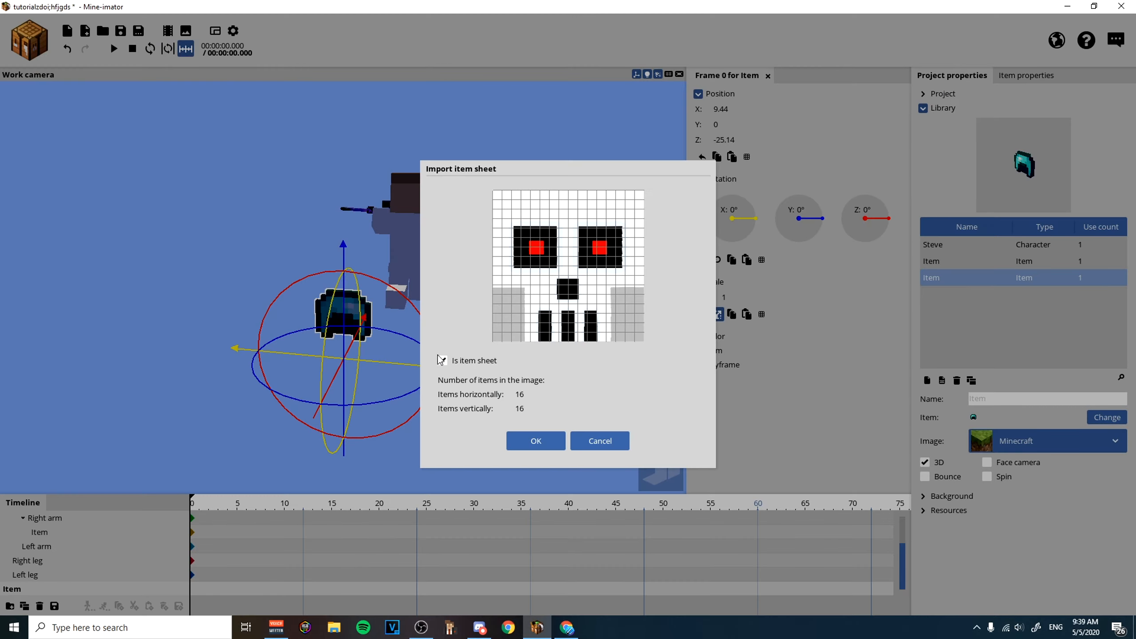
left_click(442, 360)
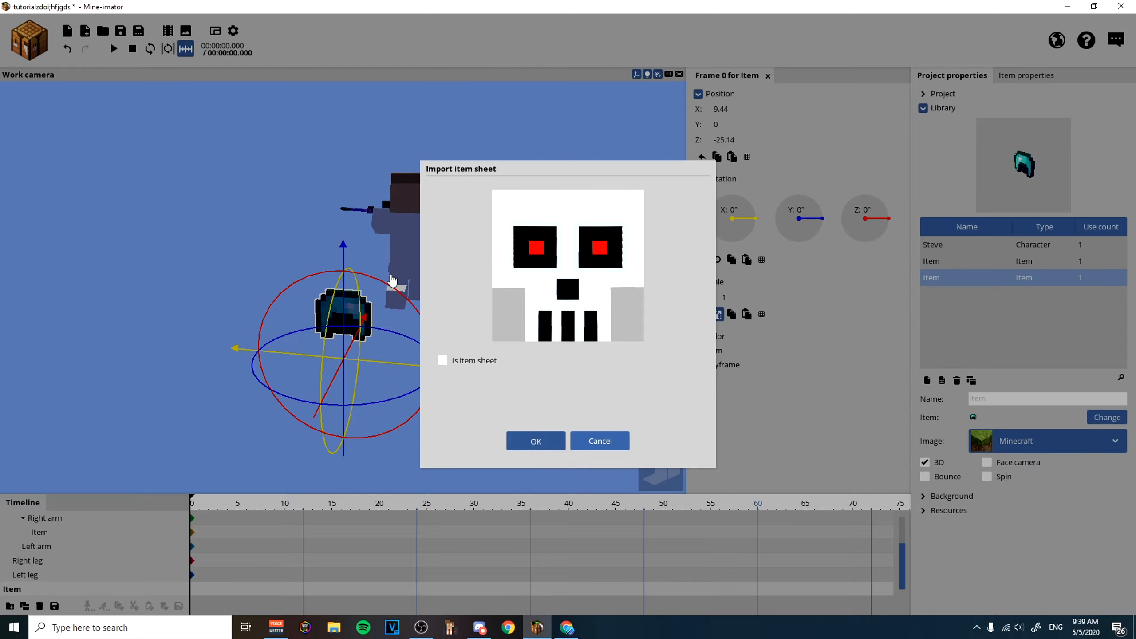
key("Return")
Set the skull item's X and Z positions to 0.
left_click_drag(501, 279, 297, 267)
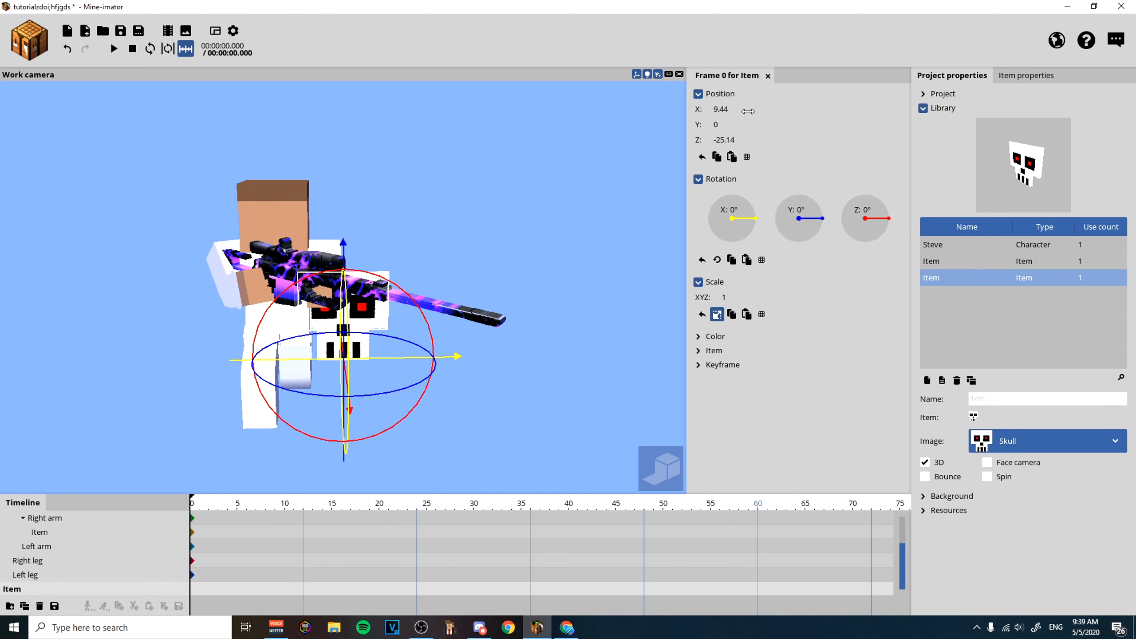
left_click(723, 108)
type("0")
left_click(725, 140)
type("0")
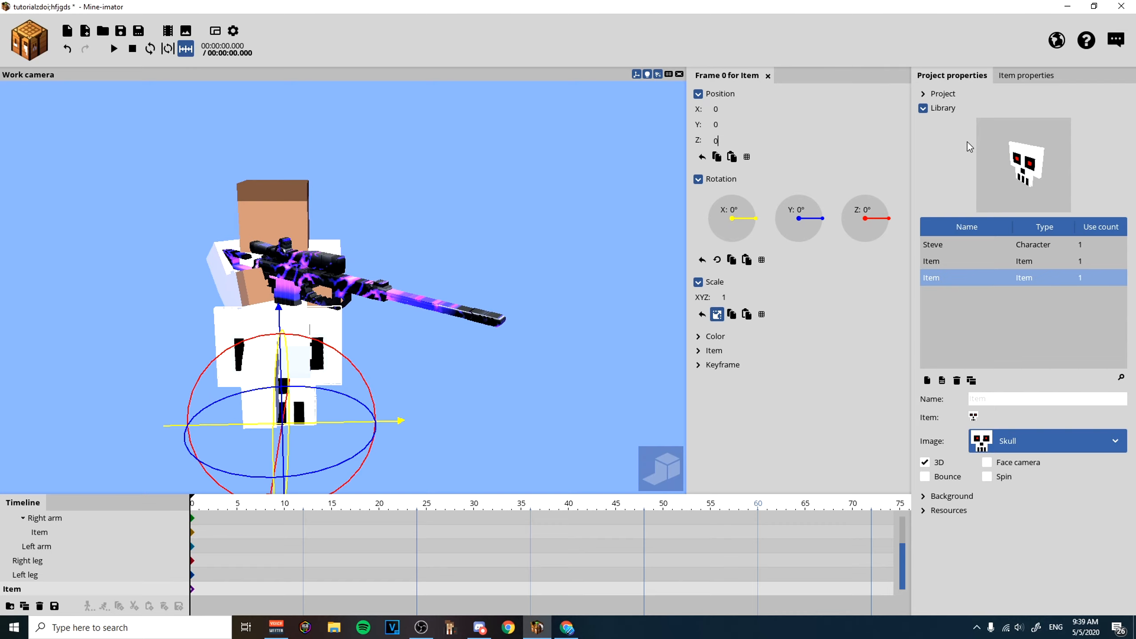
Make Steve's Head the parent of the skull item.
left_click(1041, 79)
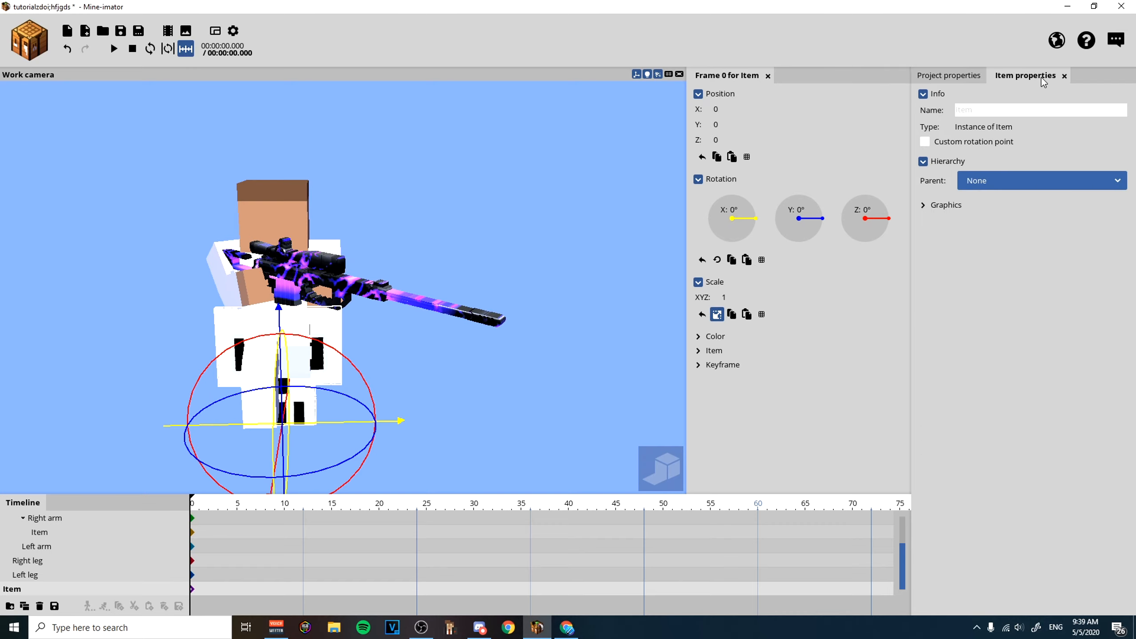
left_click(998, 189)
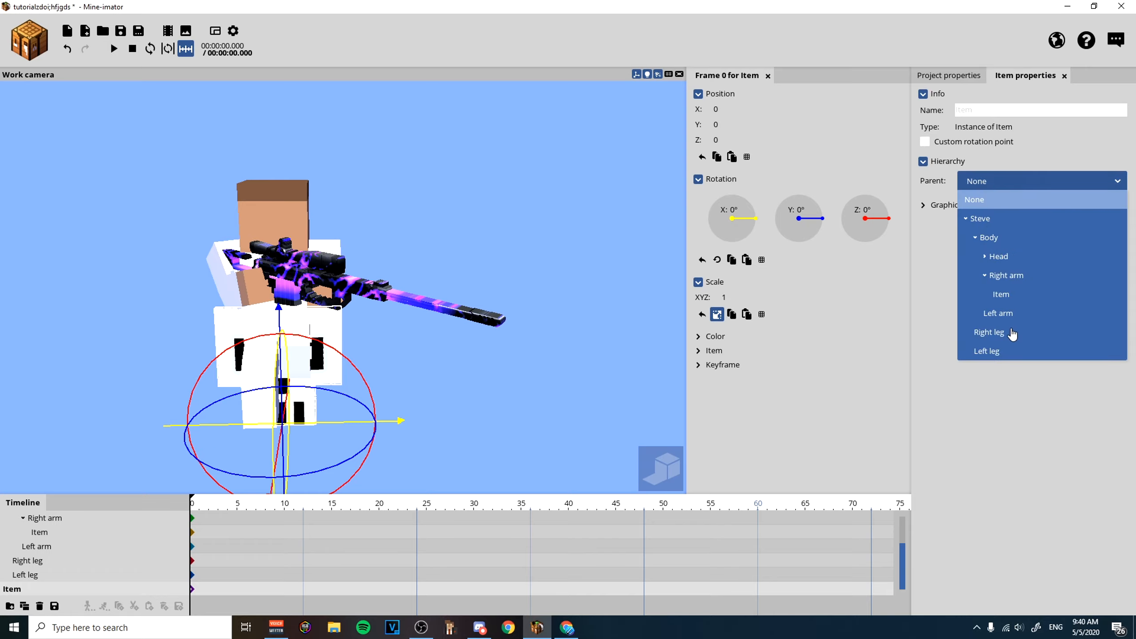
left_click(1003, 257)
Create a cube without a texture for decorating the skull mask.
left_click_drag(507, 194, 752, 198)
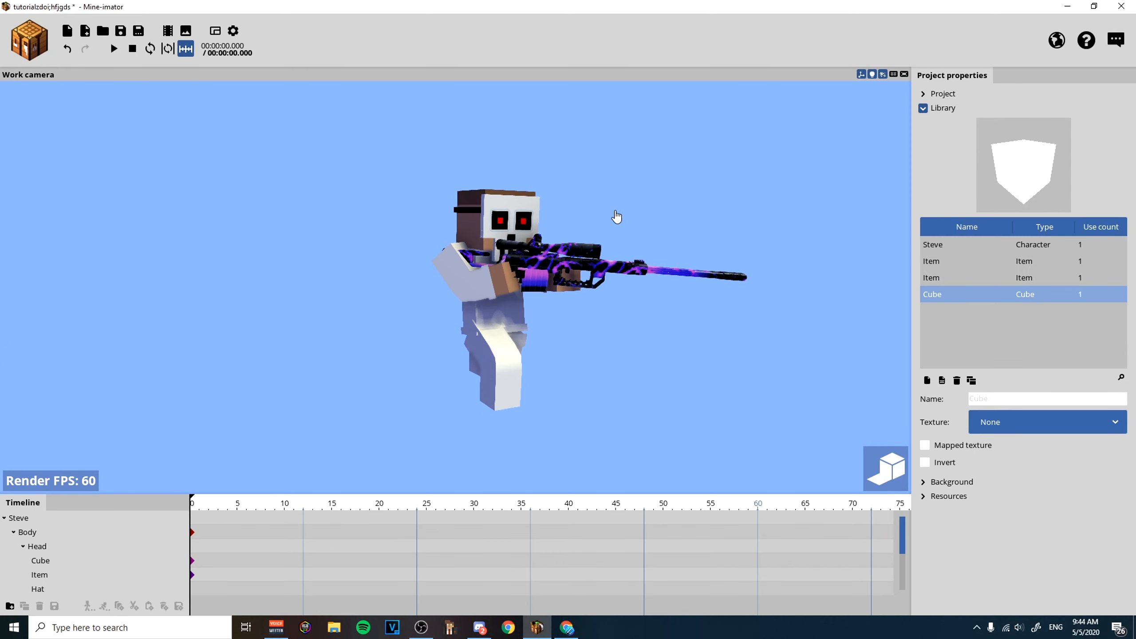
scroll(698, 188, "up", 7)
scroll(698, 188, "down", 4)
mouse_move(695, 188)
left_mouse_down()
mouse_move(640, 201)
mouse_move(690, 183)
left_mouse_up()
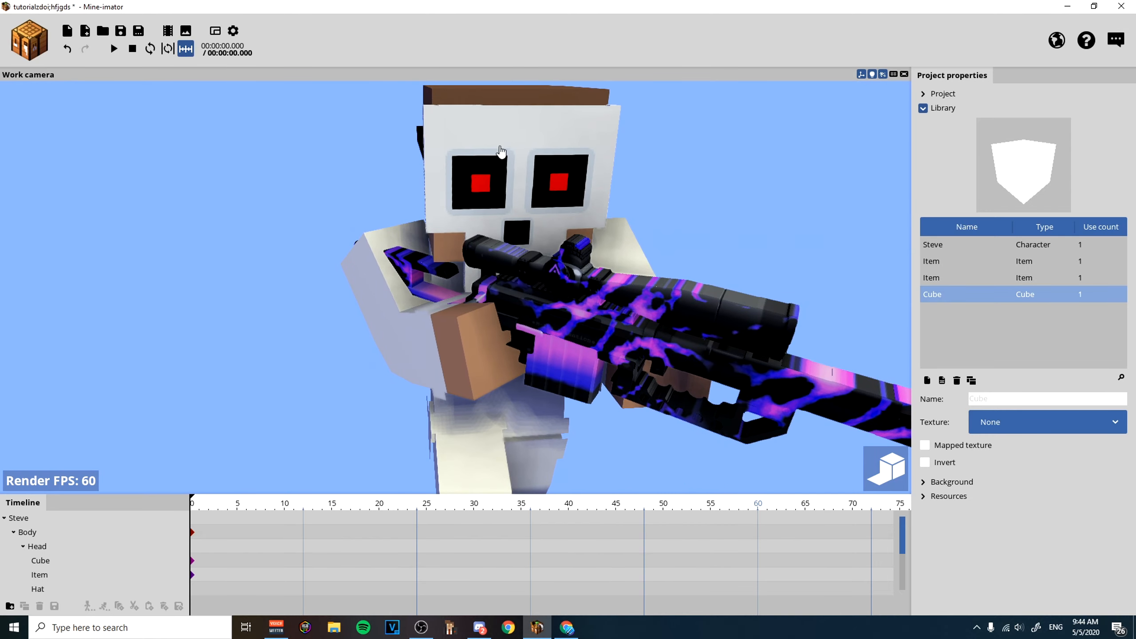
left_click(27, 49)
left_click(28, 191)
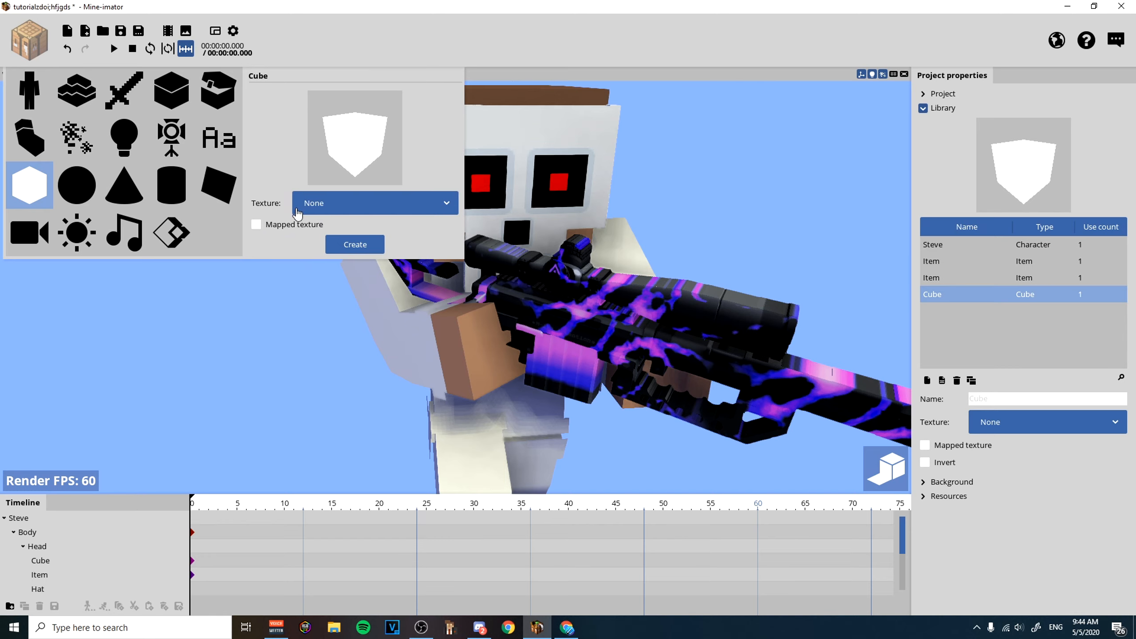
left_click(355, 247)
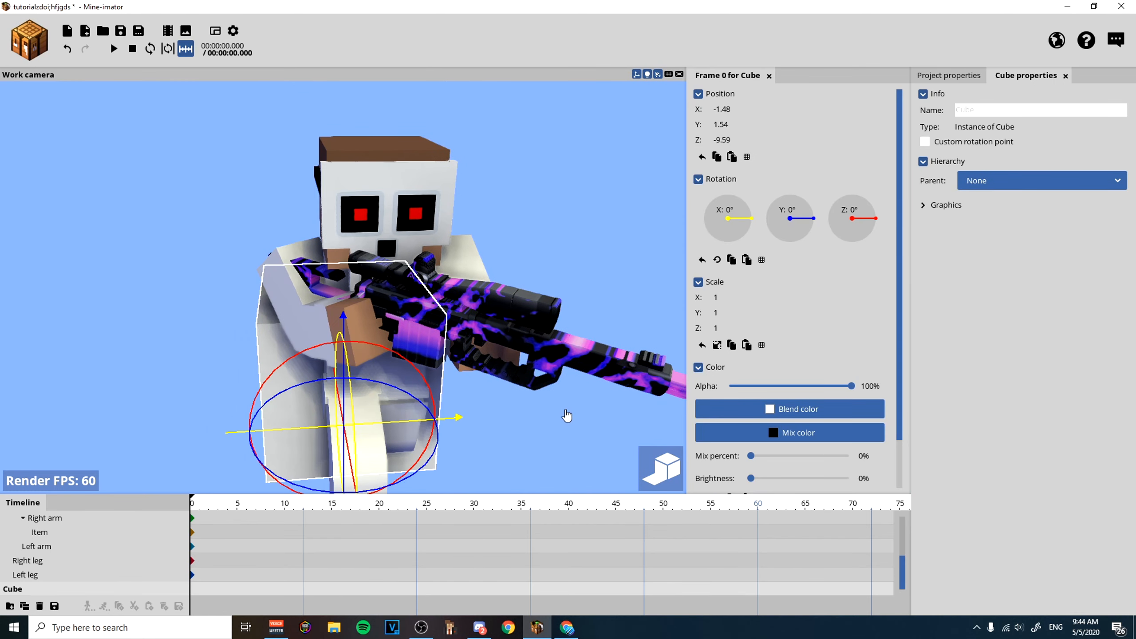
Set the new cube's blend color to purple B400FF and shrink its scale to 0.06.
left_click(775, 411)
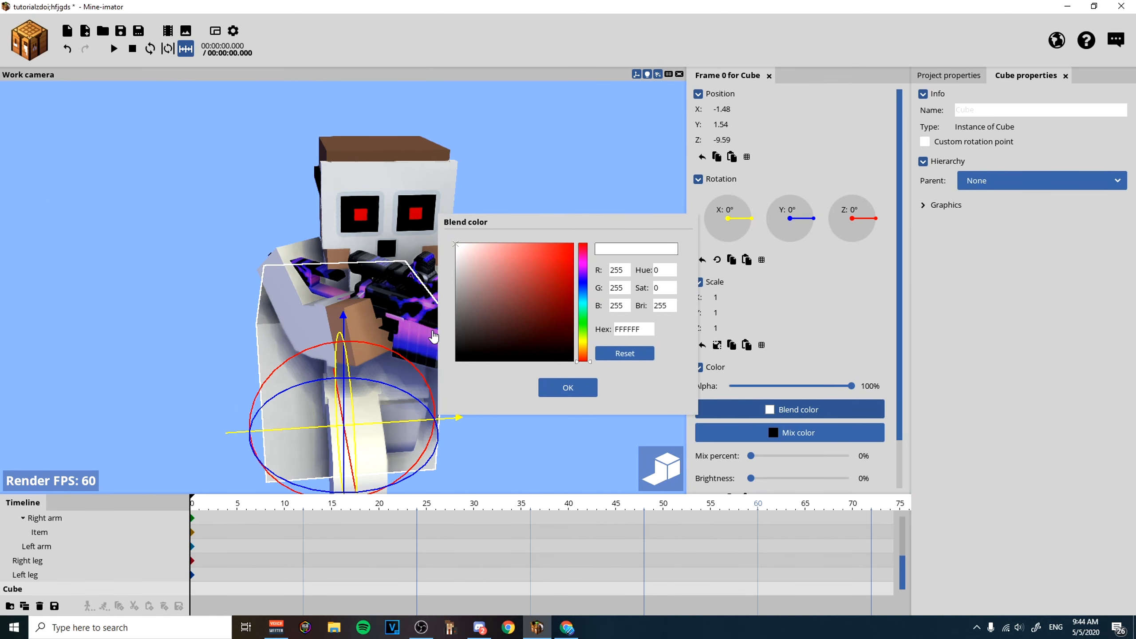
left_click(584, 270)
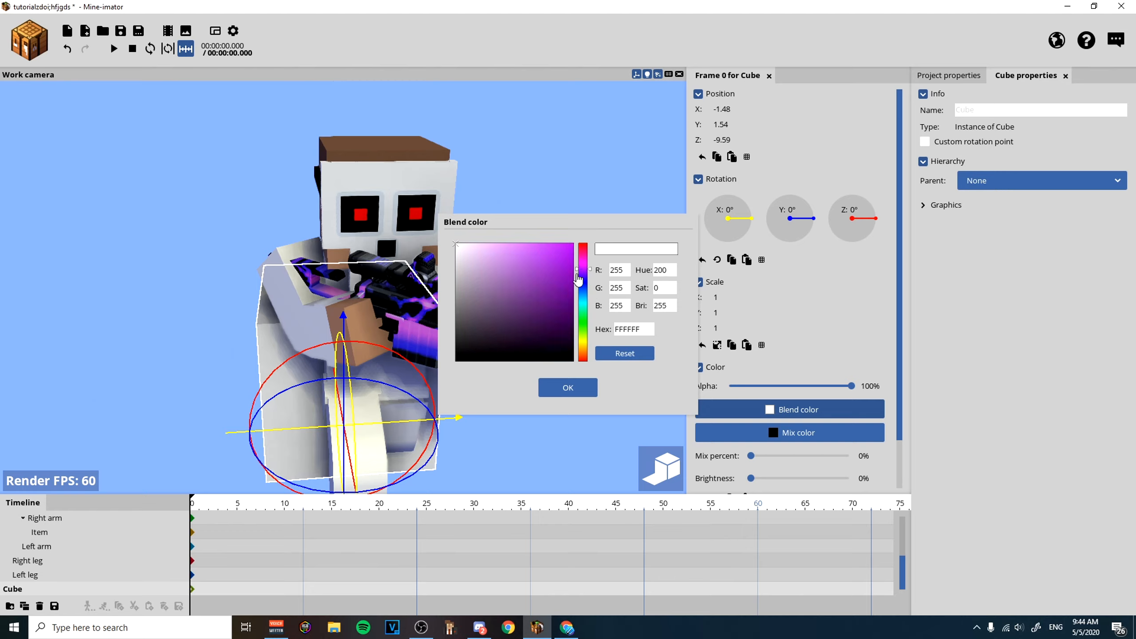
left_click_drag(571, 249, 595, 208)
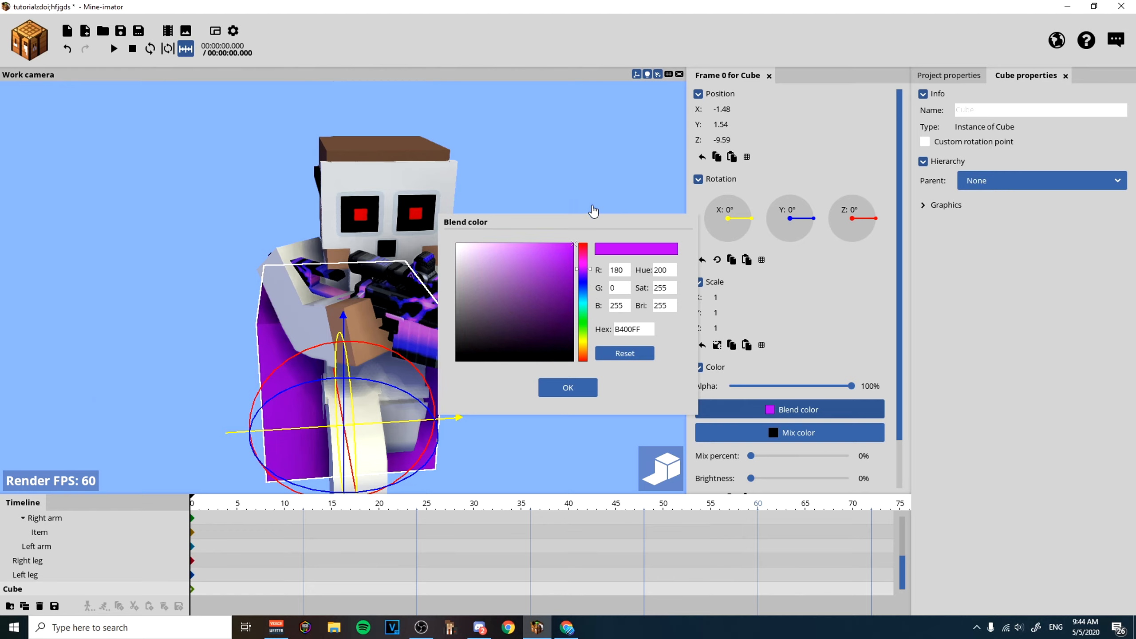
left_click(551, 385)
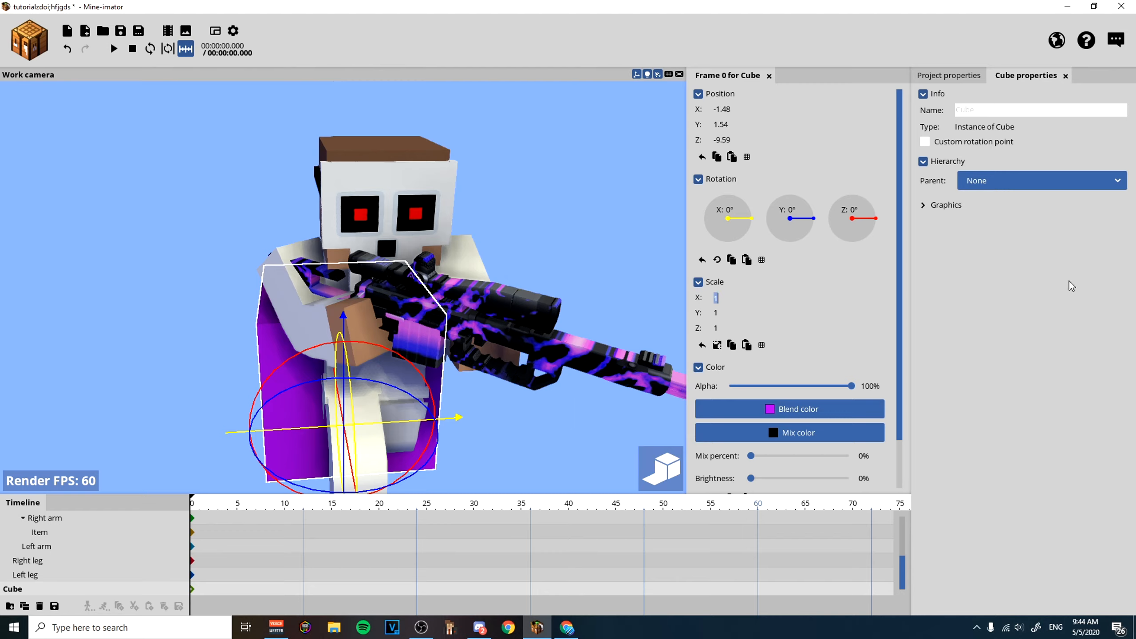
type("0.")
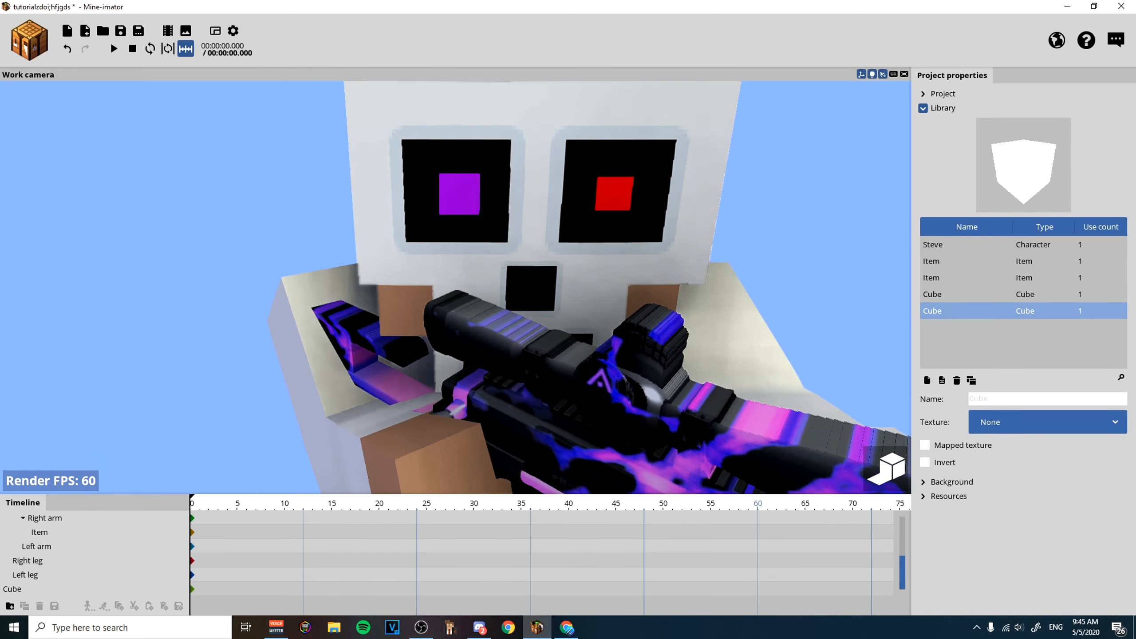
Enable Glow for the purple eye cube in its graphics settings and check the mask from the front.
right_click_drag(484, 207, 485, 207)
left_click(445, 203)
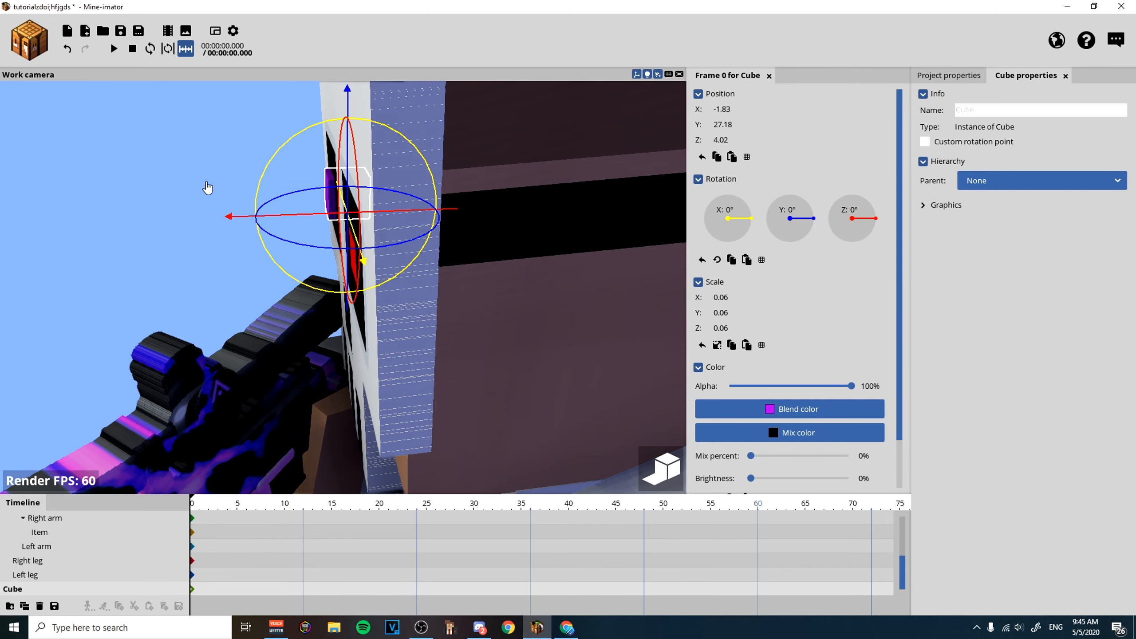
left_click(934, 208)
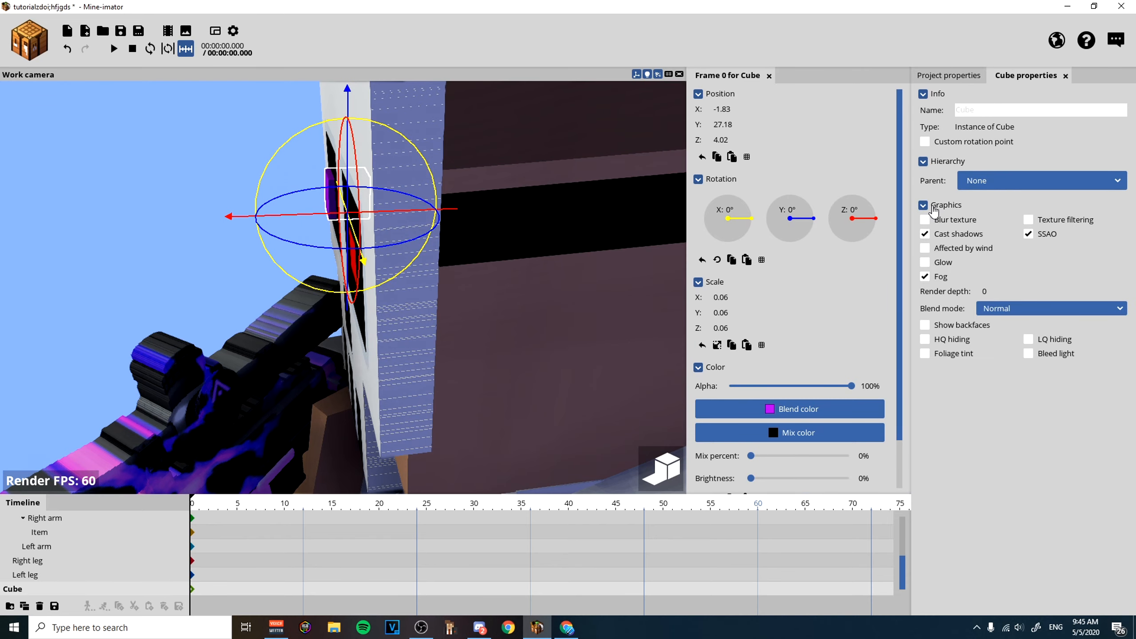
left_click(927, 265)
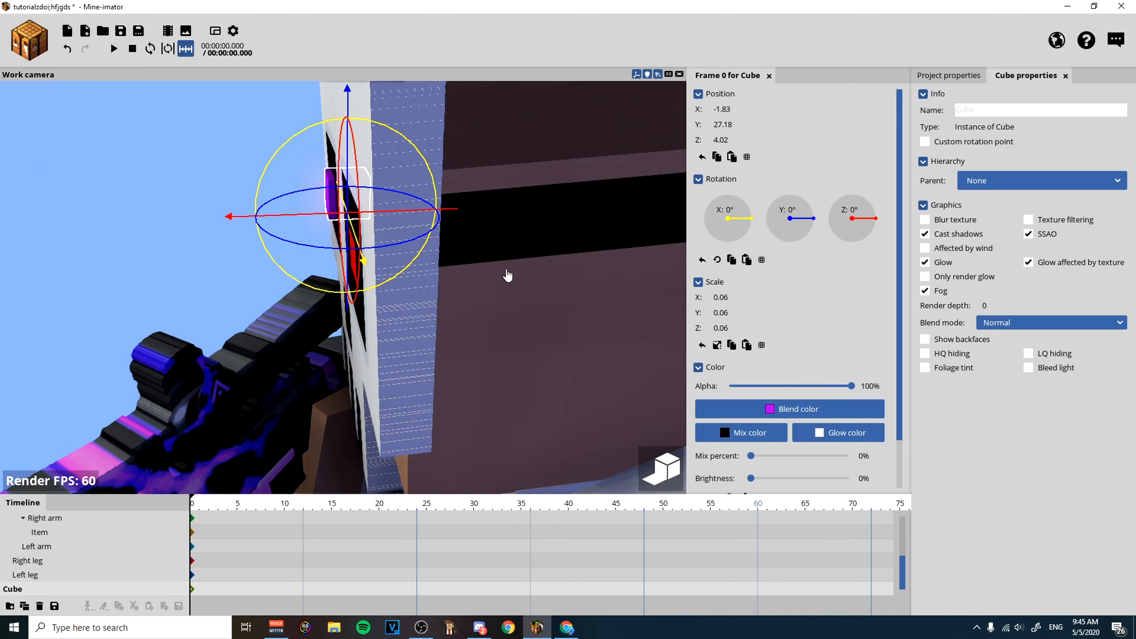
left_click(243, 265)
left_click_drag(243, 265, 294, 261)
scroll(294, 261, "down", 3)
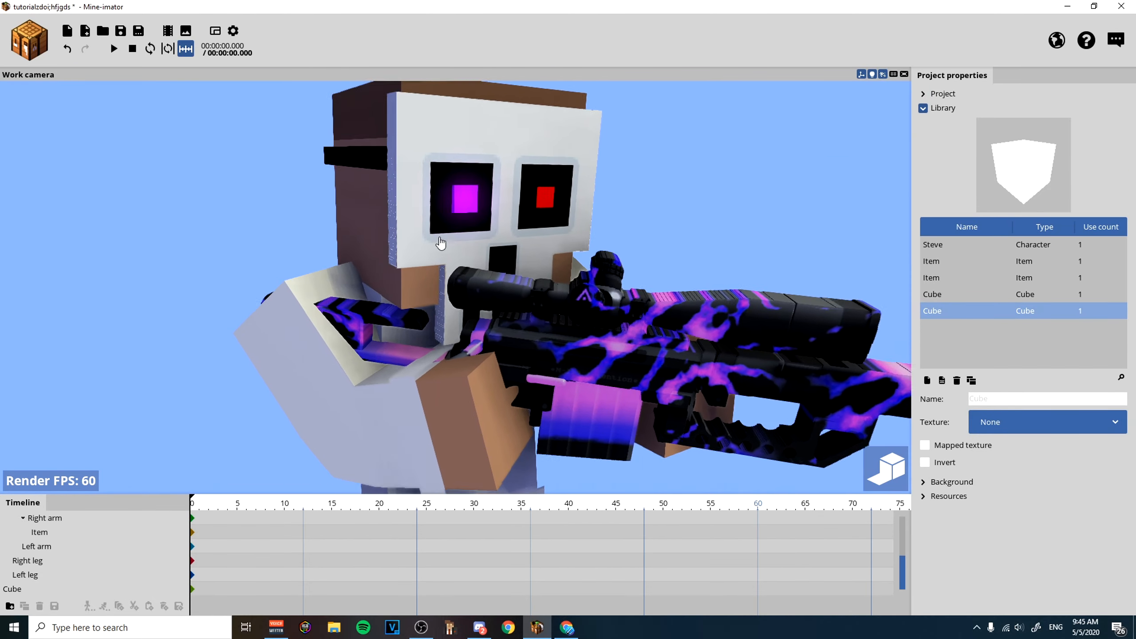
scroll(440, 244, "up", 2)
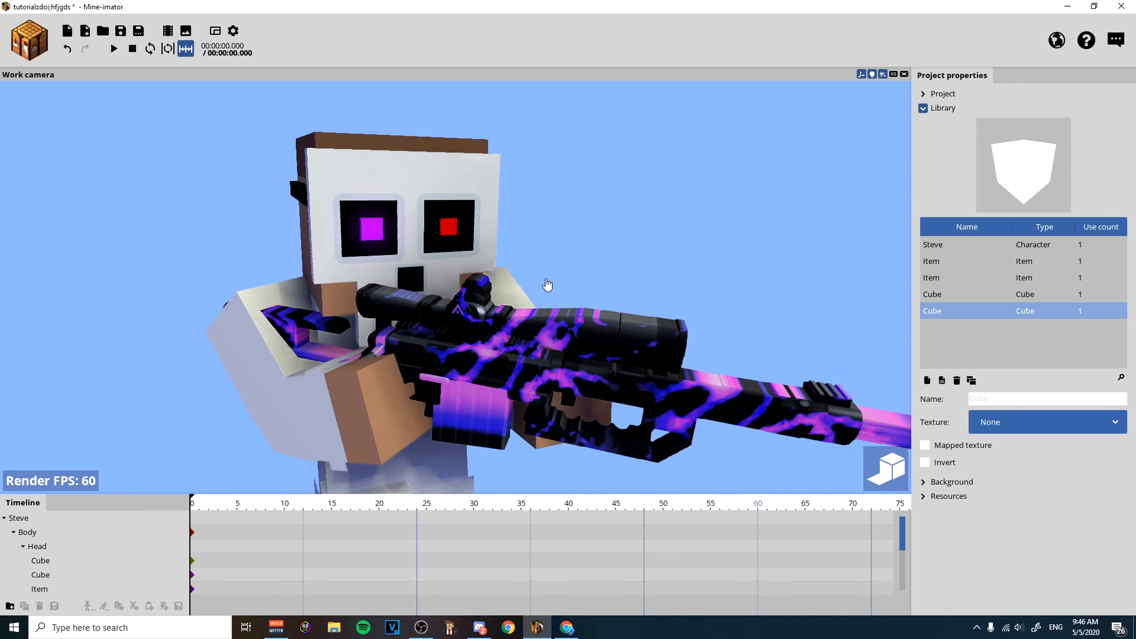
Create another cube without a texture for the skull mask's other eye.
left_click(365, 226)
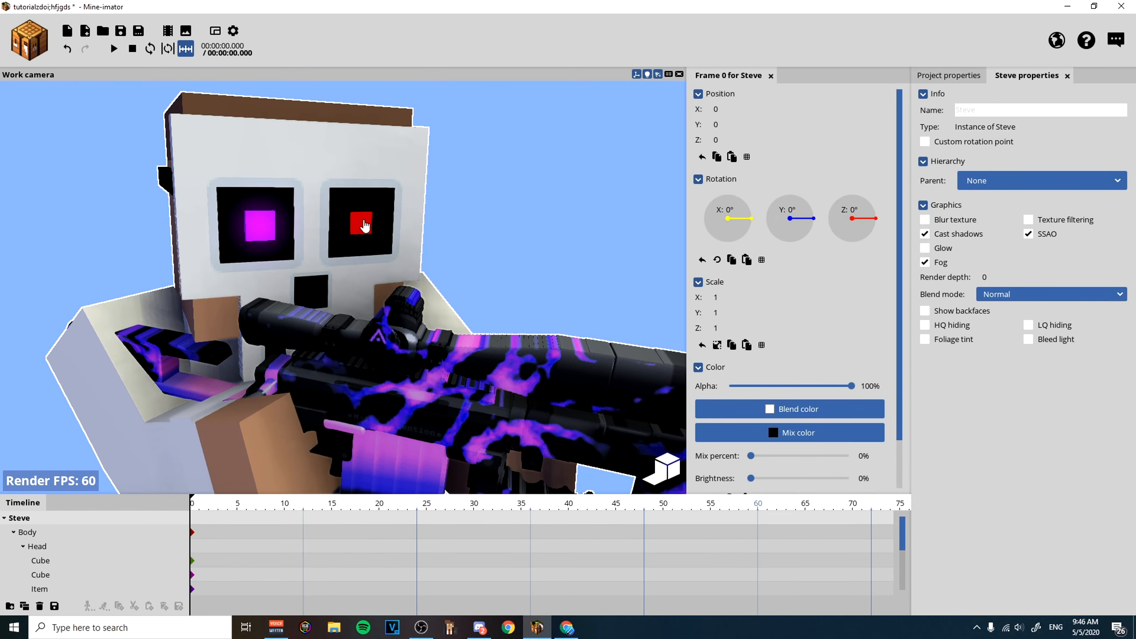
left_click(20, 29)
left_click(31, 190)
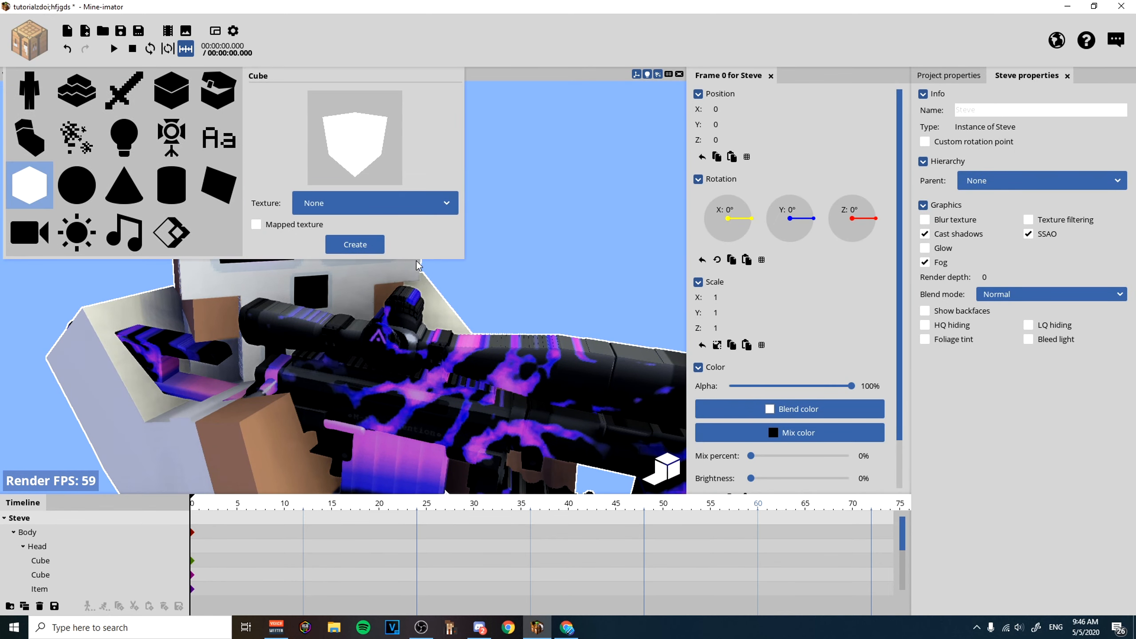
left_click(363, 251)
Raise the brightness of both purple eye cubes parented to the head.
left_click(278, 224)
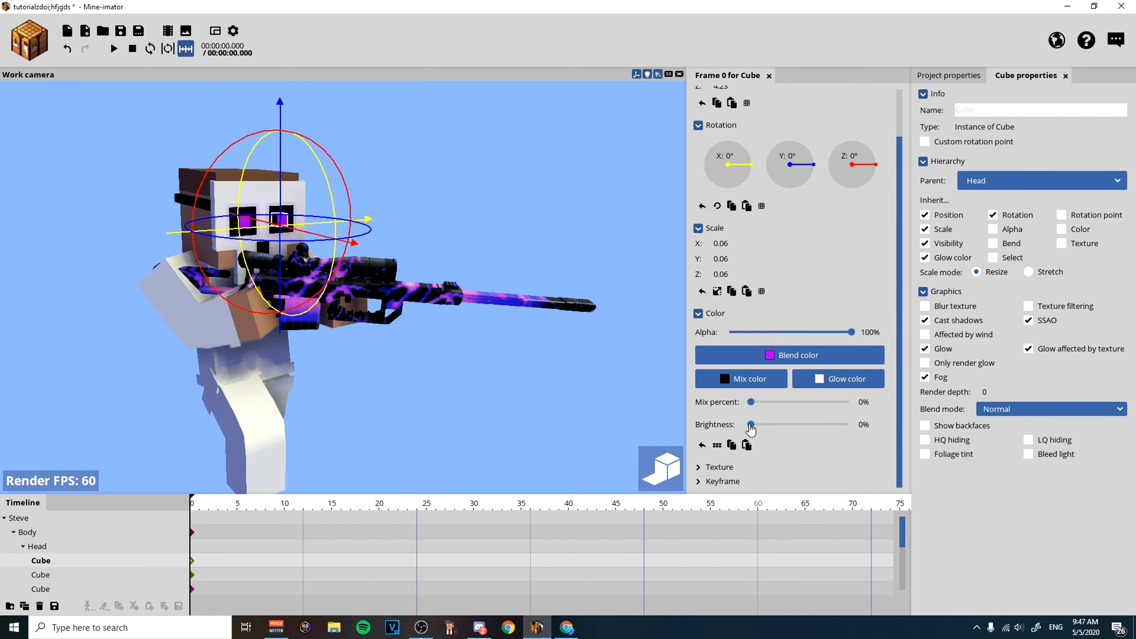
left_click_drag(753, 427, 1010, 440)
left_click(656, 260)
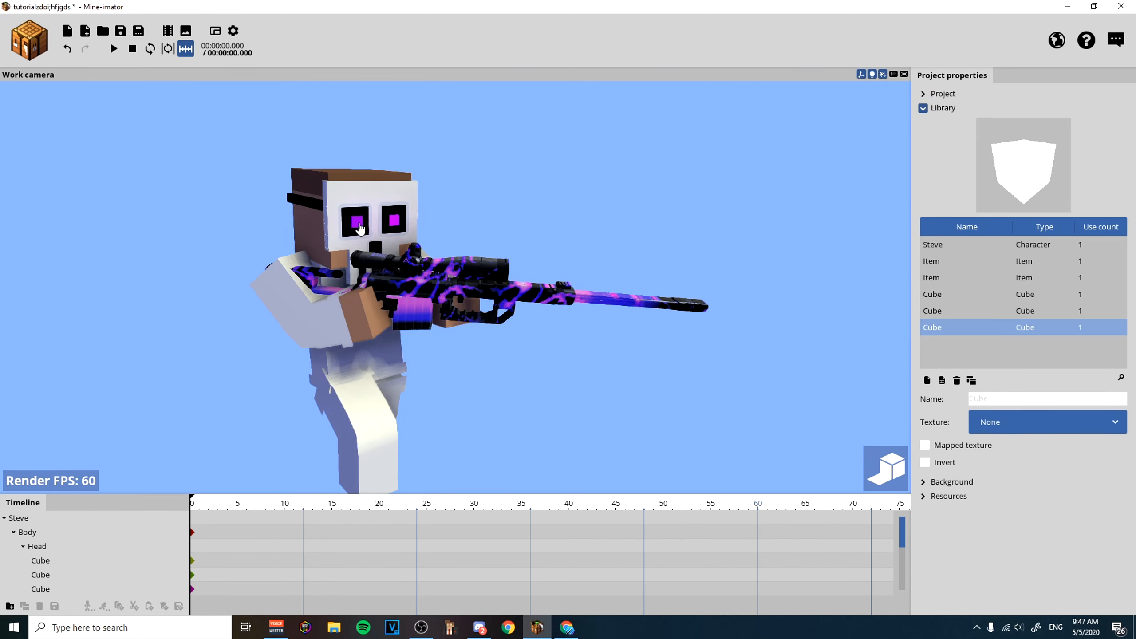
left_click(359, 228)
left_click(246, 224)
left_click_drag(752, 428, 894, 432)
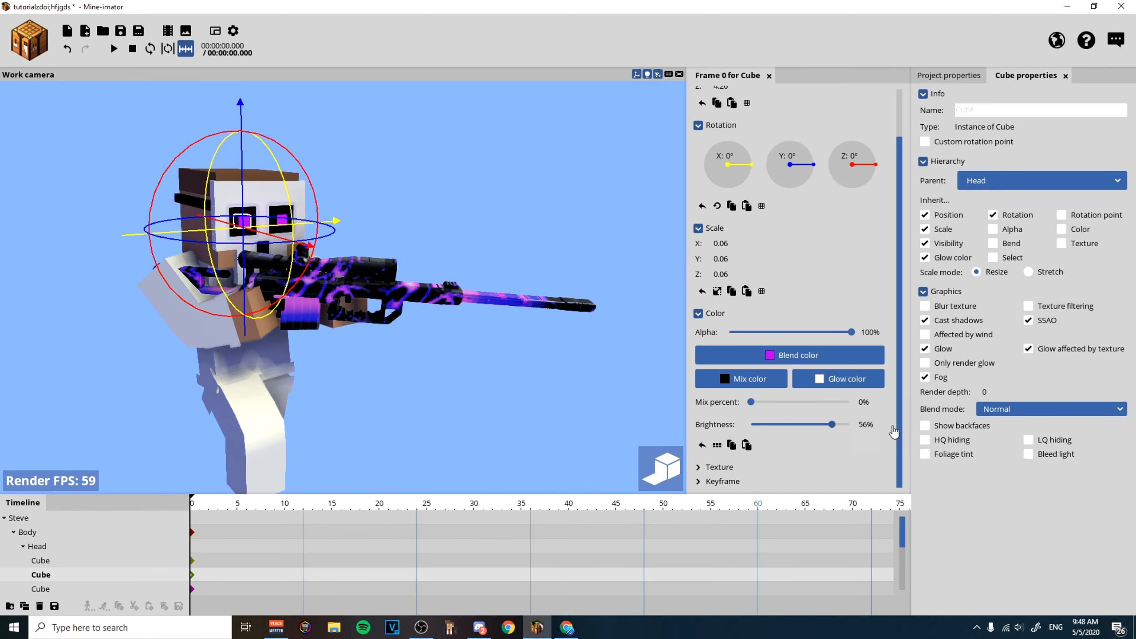
left_click(488, 398)
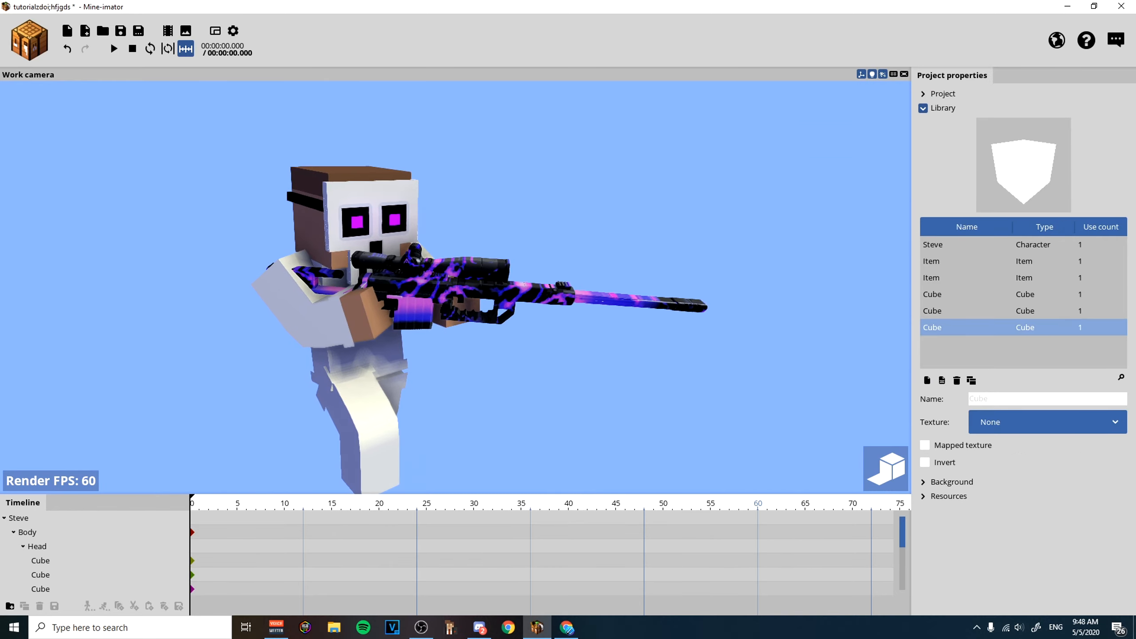
right_click_drag(541, 371, 540, 374)
scroll(541, 374, "up", 3)
scroll(543, 376, "down", 3)
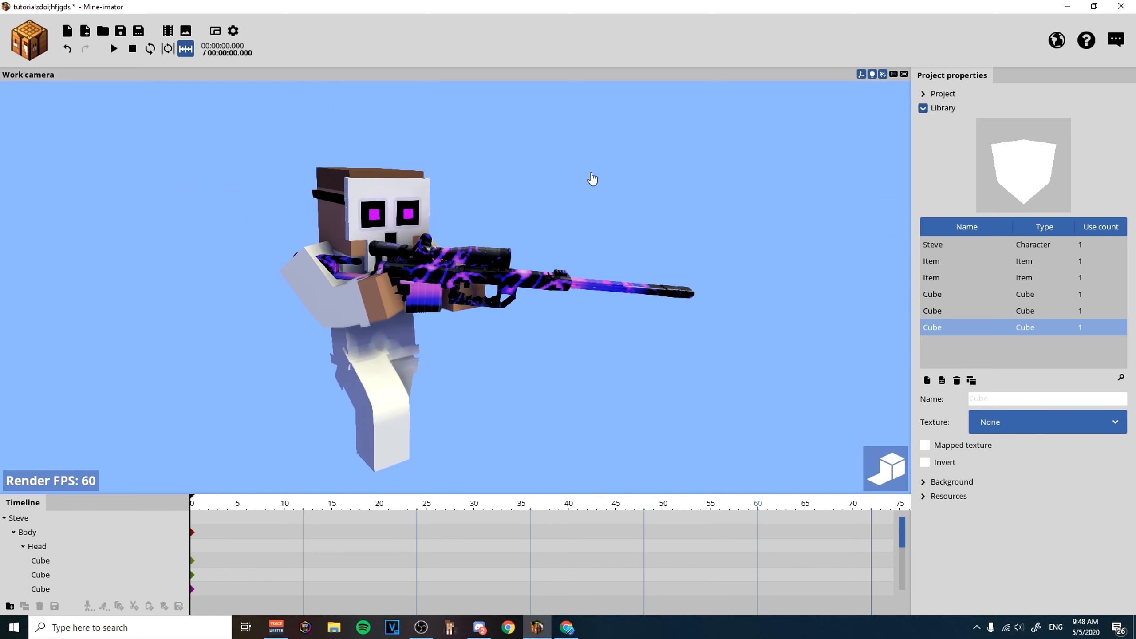
Turn the background's time of day to night so that the moon is in the sky.
left_click(942, 109)
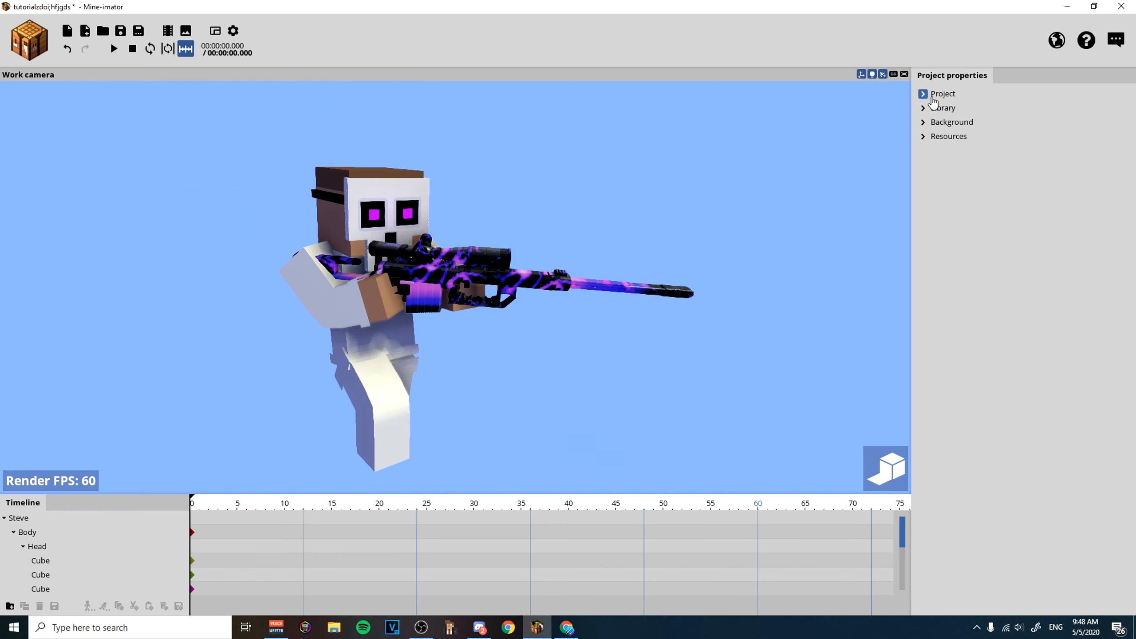
left_click(943, 125)
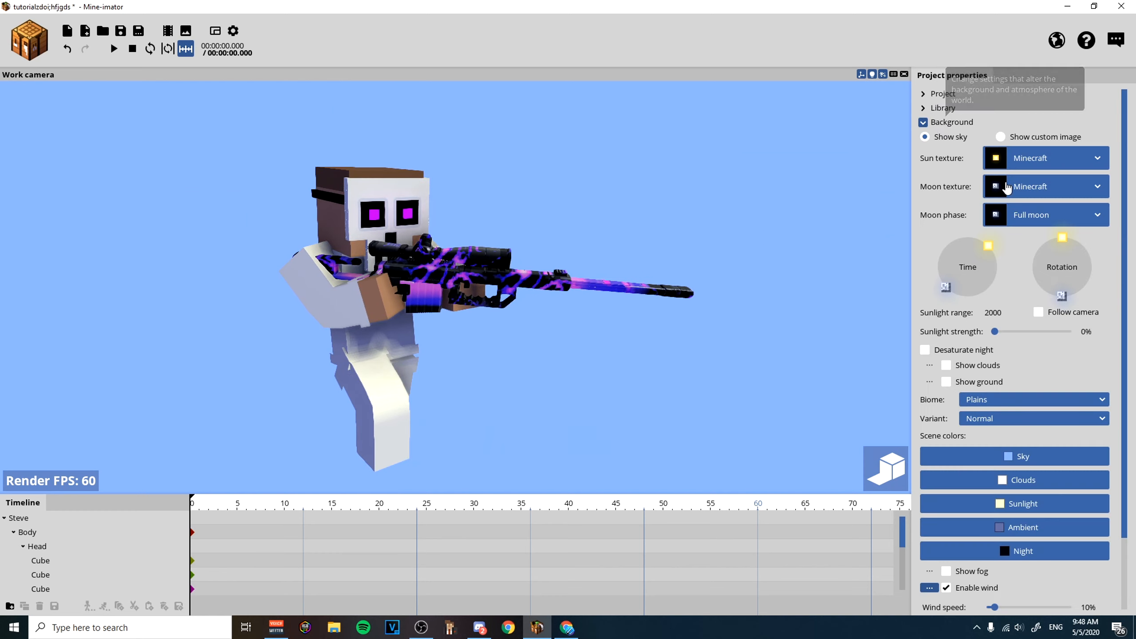
left_click_drag(987, 264, 942, 278)
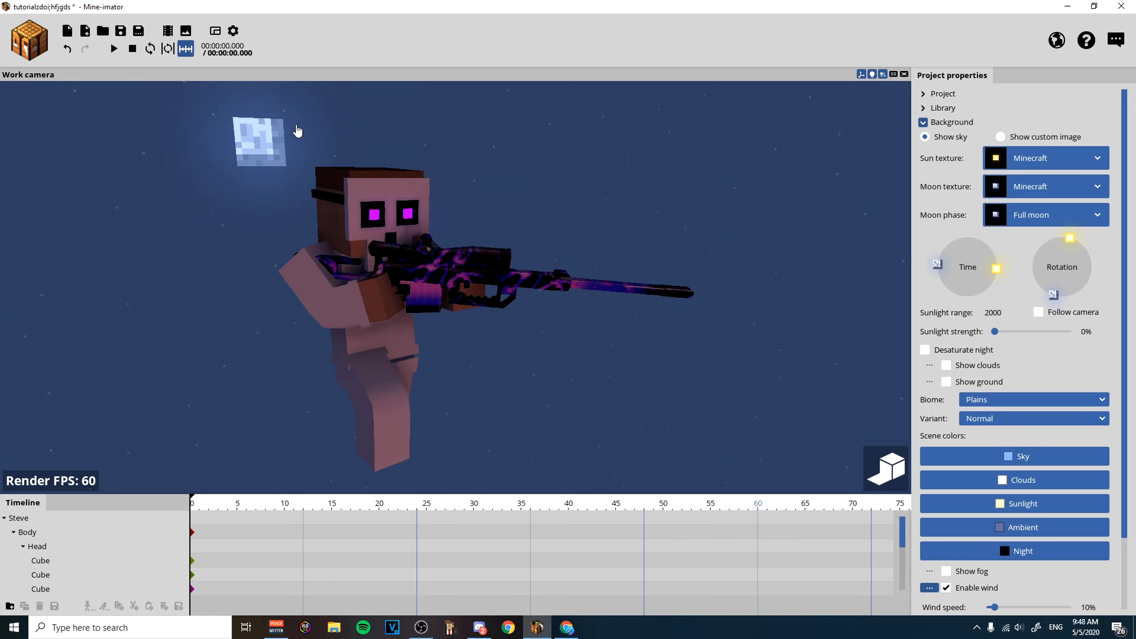
Create a point light in the scene.
left_click(29, 41)
left_click(125, 141)
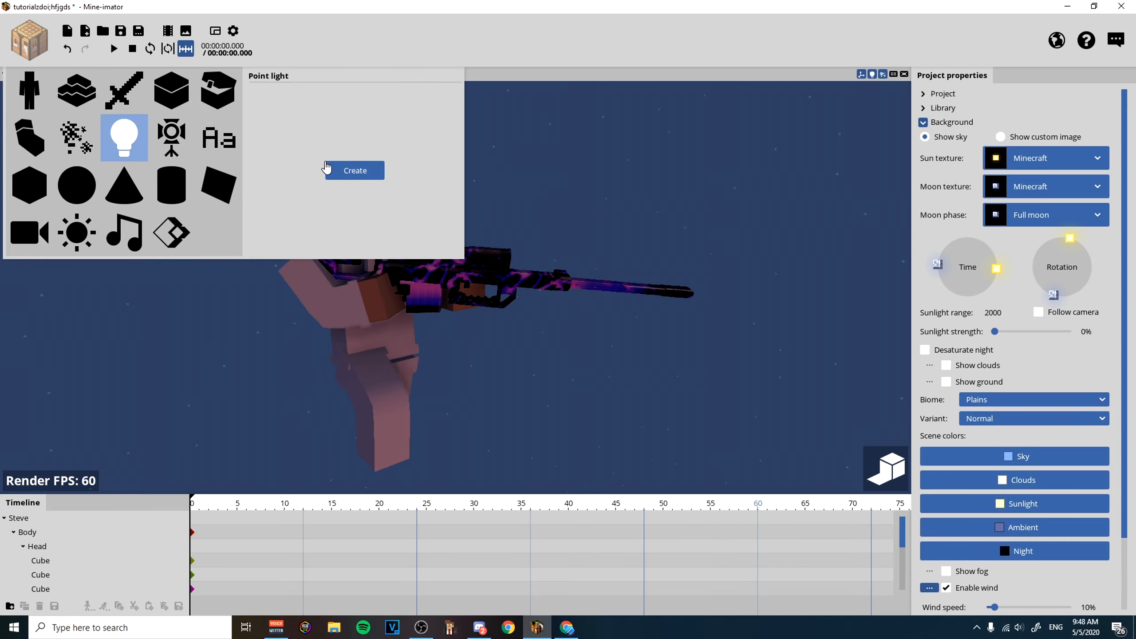
left_click(350, 170)
left_click(472, 450)
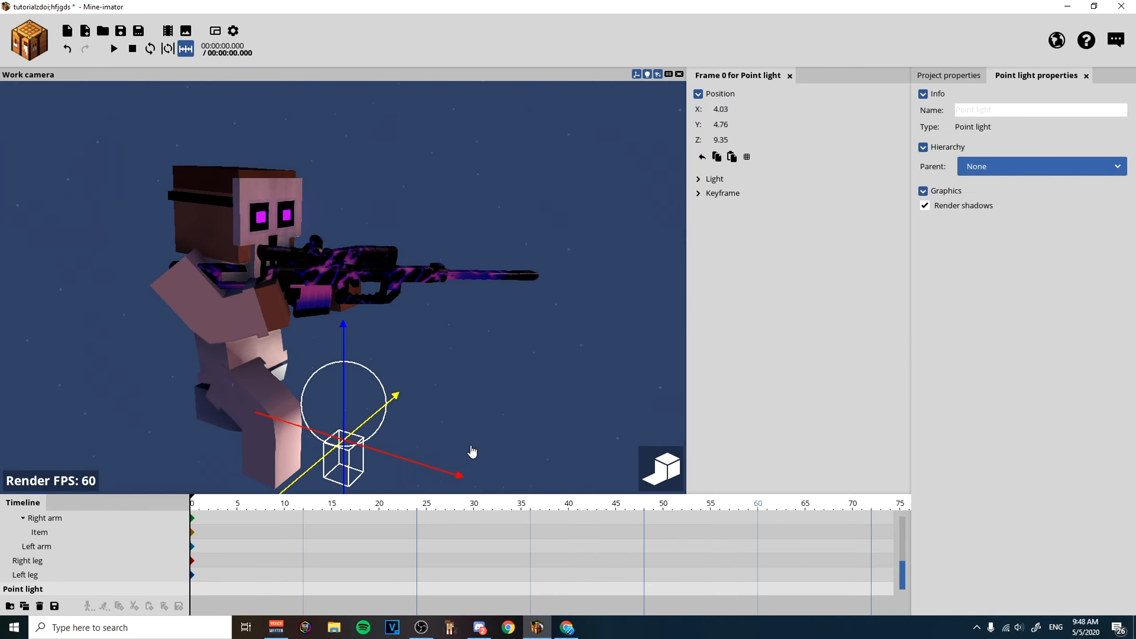
Move the point light in front of the character to about X 1.05, Y 18.18, Z 21.10.
left_click_drag(361, 379, 498, 498)
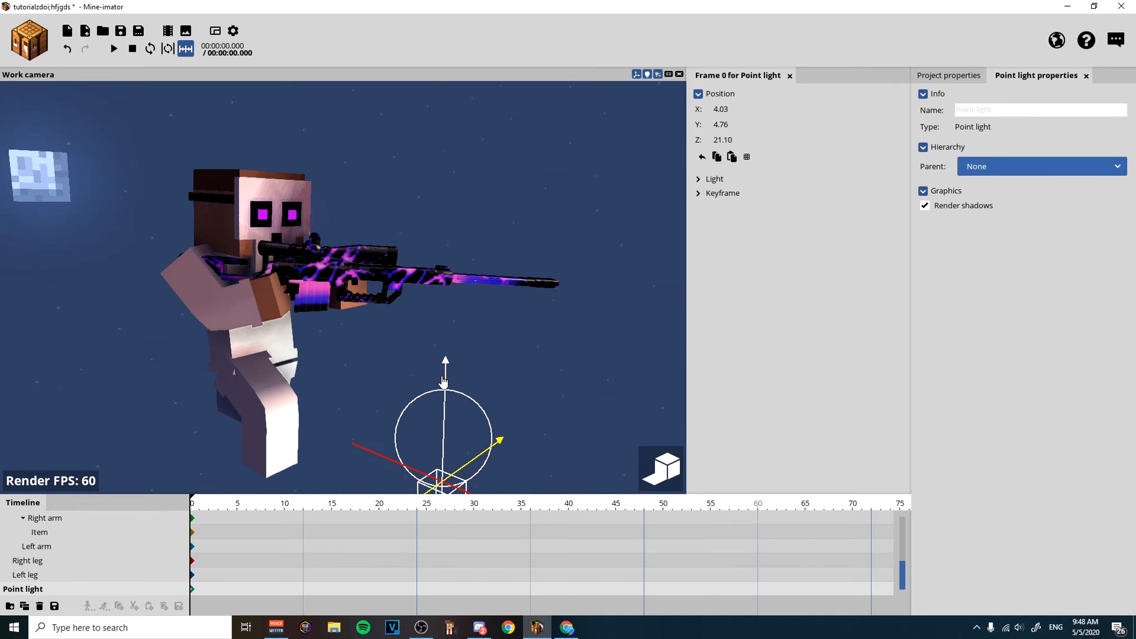
left_click_drag(446, 381, 417, 161)
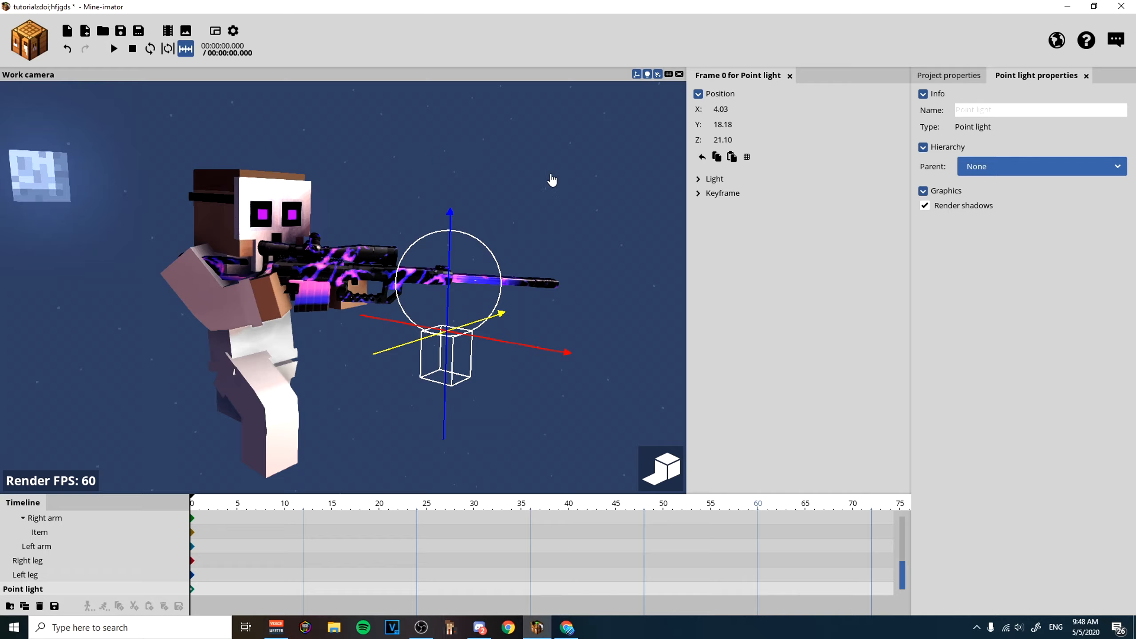
left_click_drag(521, 238, 626, 292)
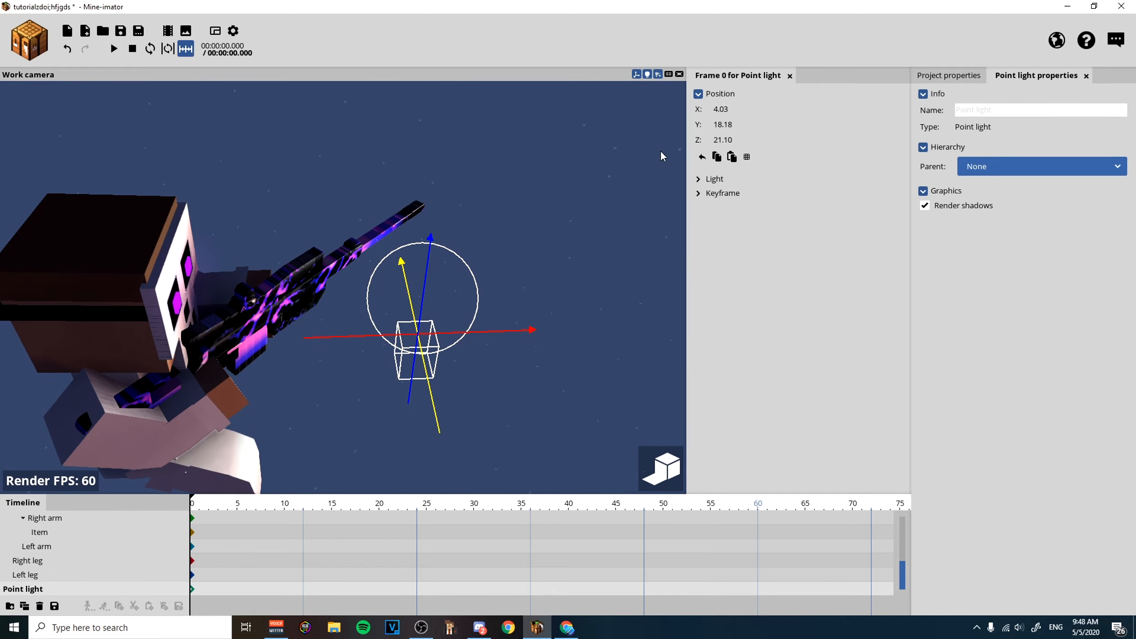
left_click_drag(542, 251, 560, 378)
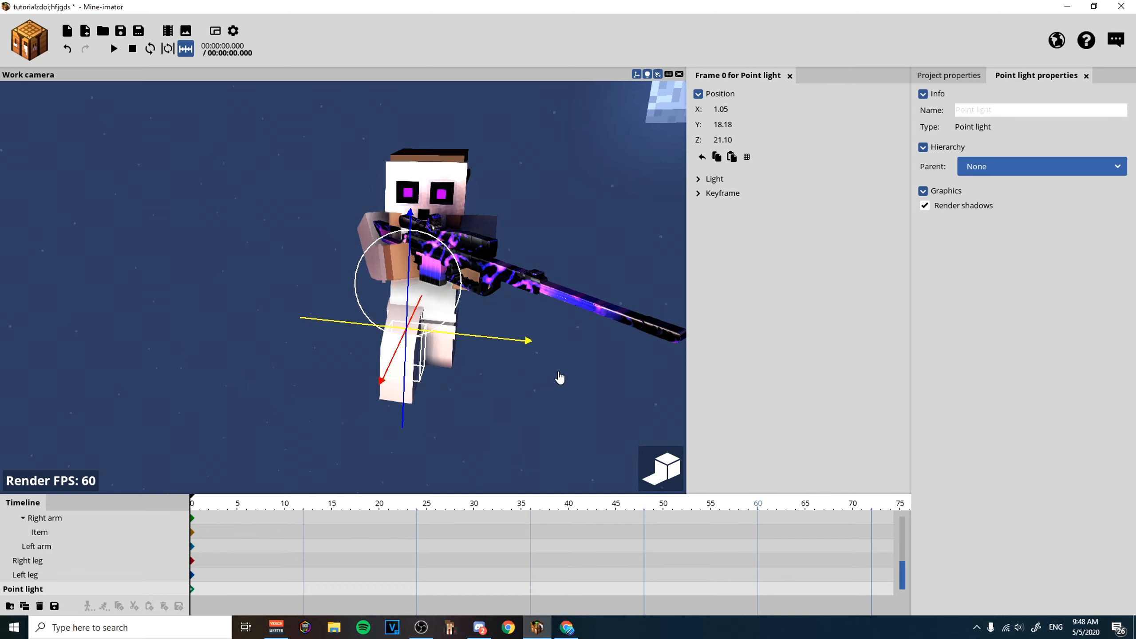
left_click(136, 142)
Set the background's time to midnight and turn the sky rotation so the sun marker points straight down.
left_click_drag(652, 322, 955, 246)
left_click_drag(753, 285, 760, 258)
left_click_drag(952, 241, 970, 236)
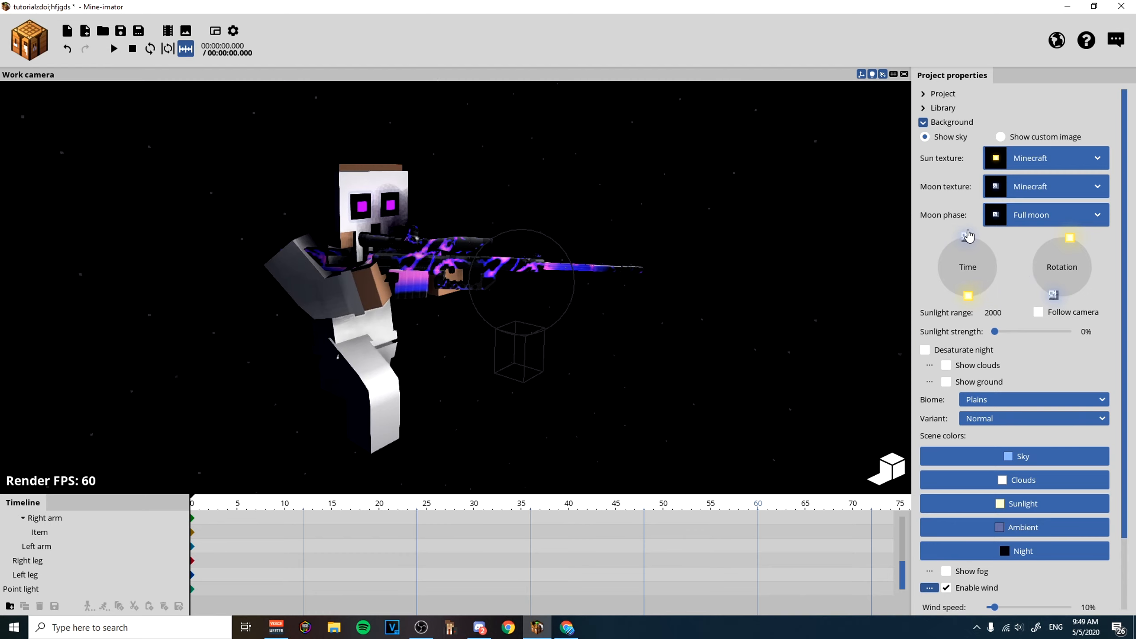
left_click_drag(1071, 244, 1066, 303)
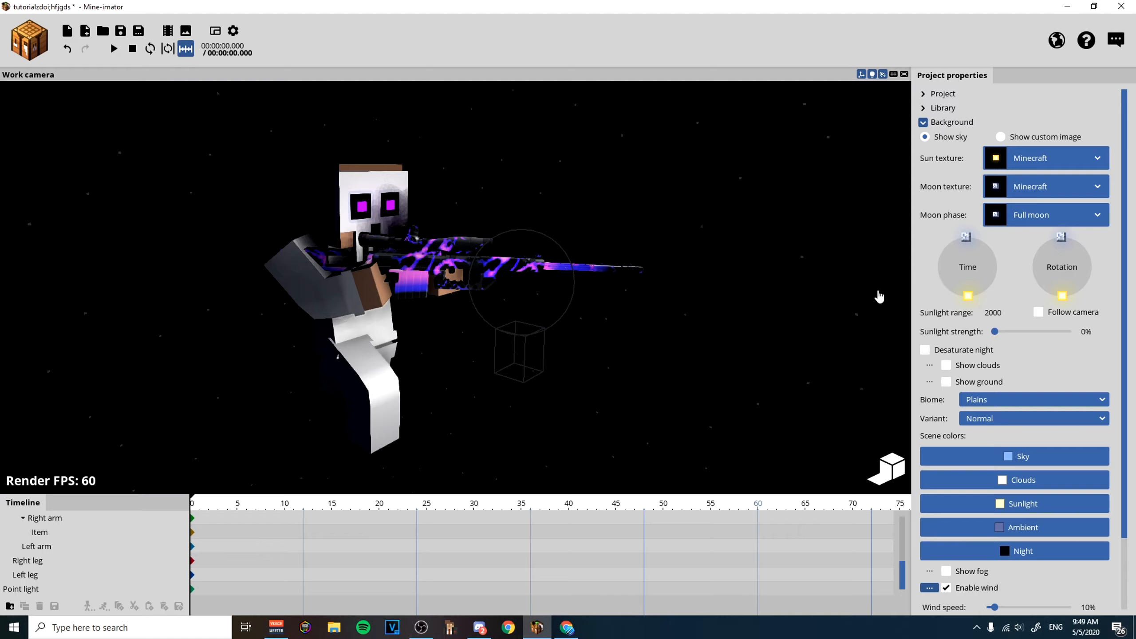
Reposition the point light beside the rifle at about X -1.44, Y 26.22, Z 25.96.
left_click(539, 362)
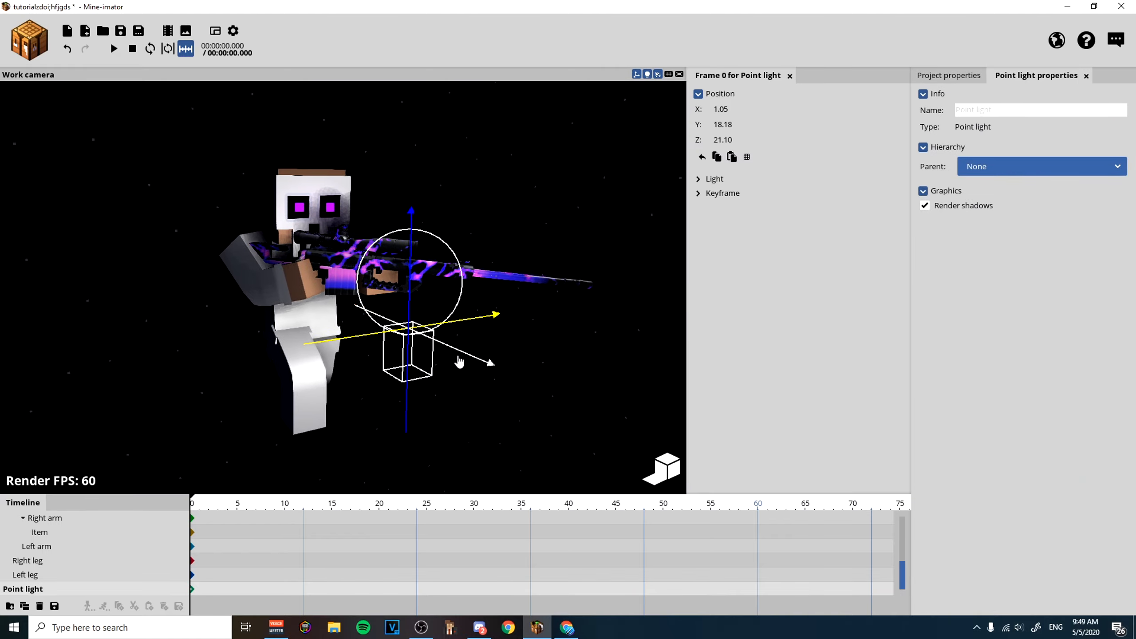
mouse_move(430, 339)
left_mouse_down()
mouse_move(380, 358)
mouse_move(418, 358)
left_mouse_up()
left_click_drag(357, 269, 346, 162)
left_click_drag(477, 236, 466, 285)
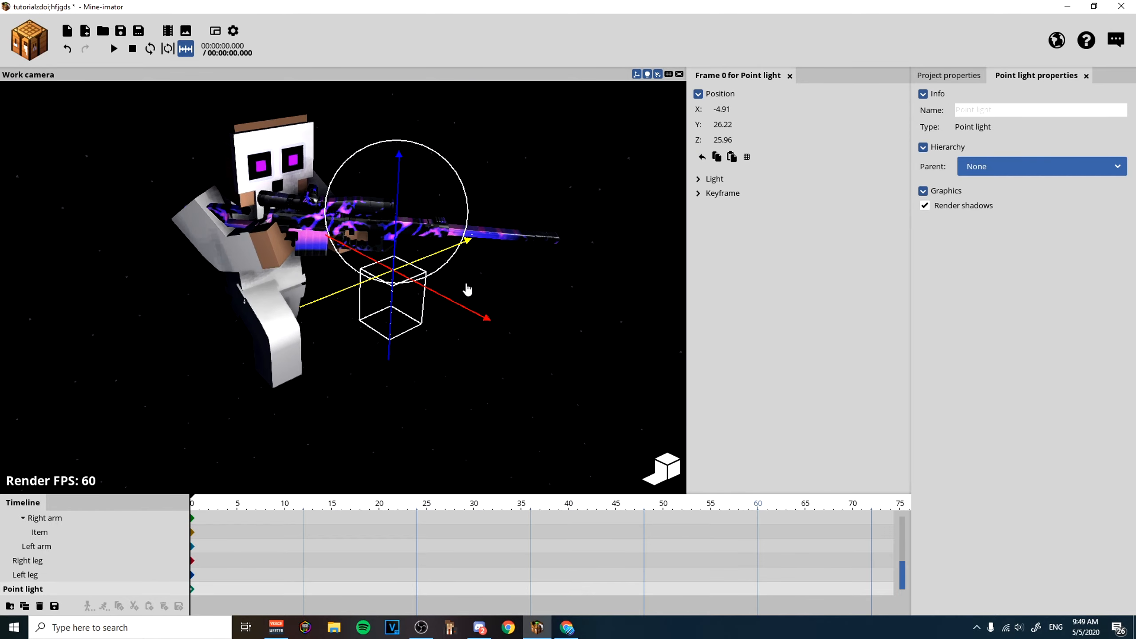
left_click_drag(470, 246, 523, 240)
Set the point light's color to light purple D45FFF.
left_click(699, 180)
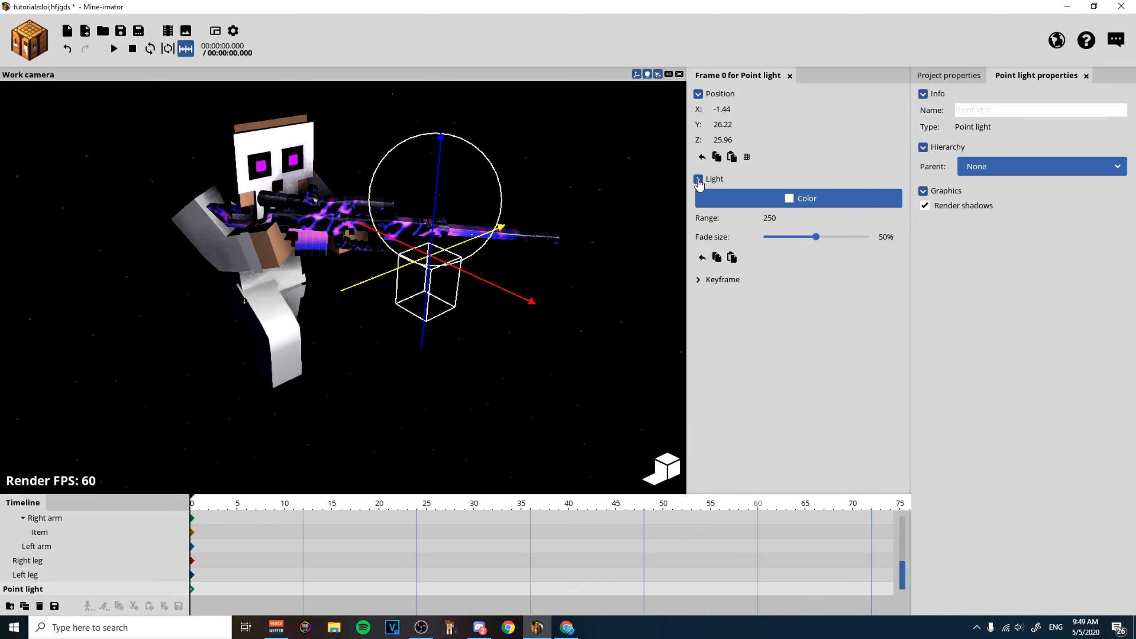
left_click(796, 204)
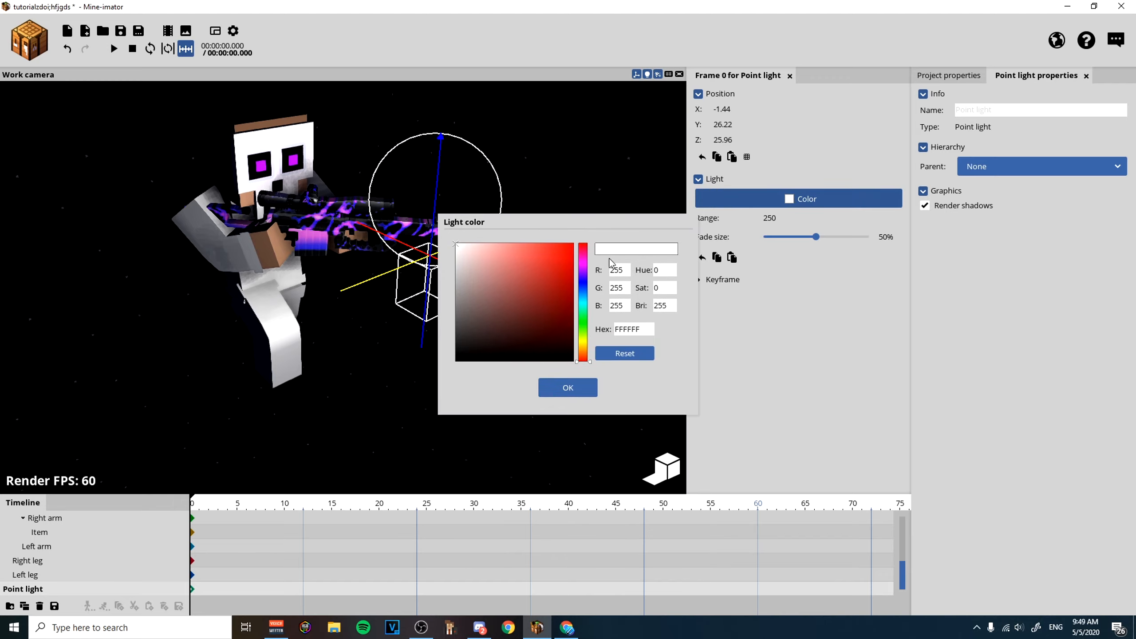
left_click(583, 269)
left_click_drag(474, 258, 531, 229)
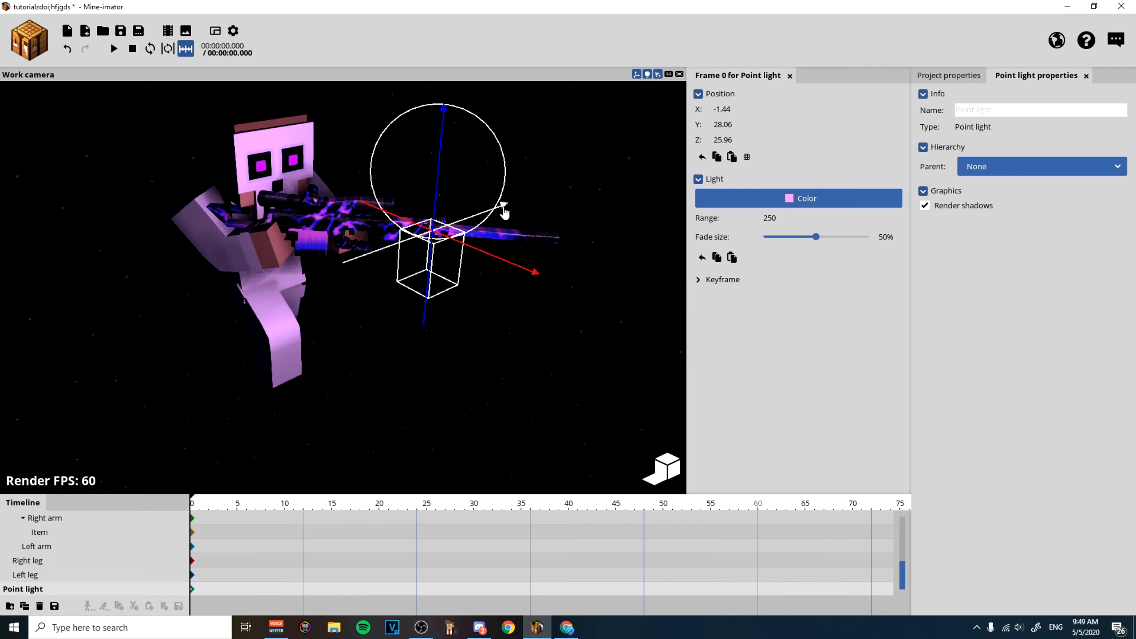
left_click_drag(502, 210, 466, 235)
left_click_drag(401, 180, 415, 81)
right_click_drag(609, 296, 607, 298)
left_click(607, 298)
left_click_drag(607, 297, 647, 306)
left_click(570, 283)
left_click_drag(528, 224, 529, 225)
Switch to the Krunker model viewer and review the Back, Hat and Class options and the character's rifle pose from the side.
left_click(577, 520)
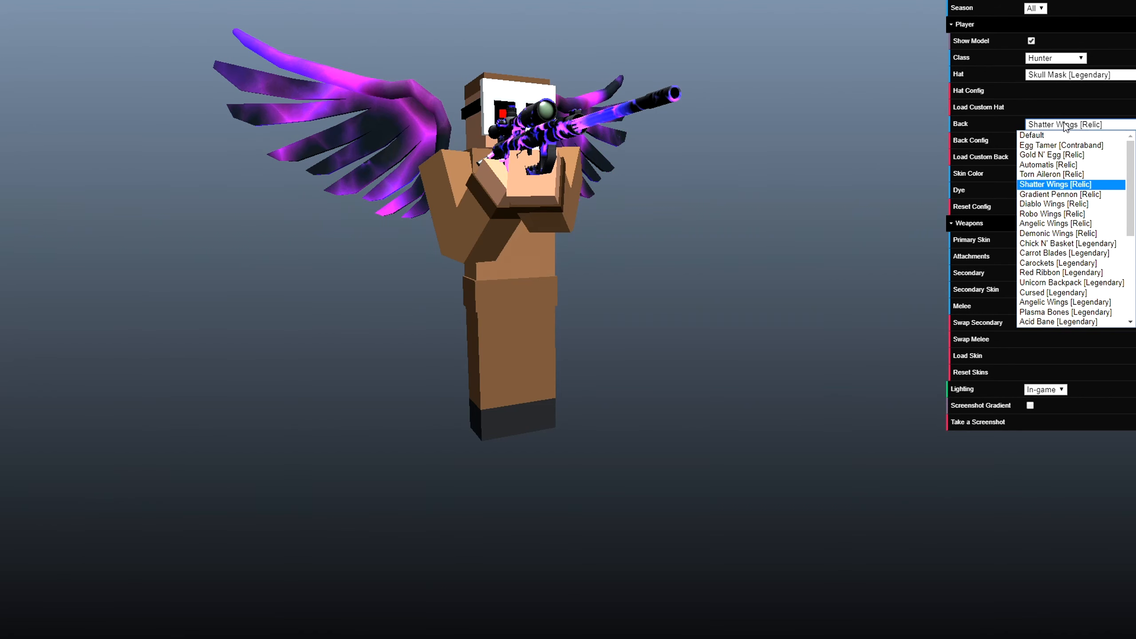
left_click(1065, 124)
left_click_drag(700, 214, 711, 240)
left_click(1071, 75)
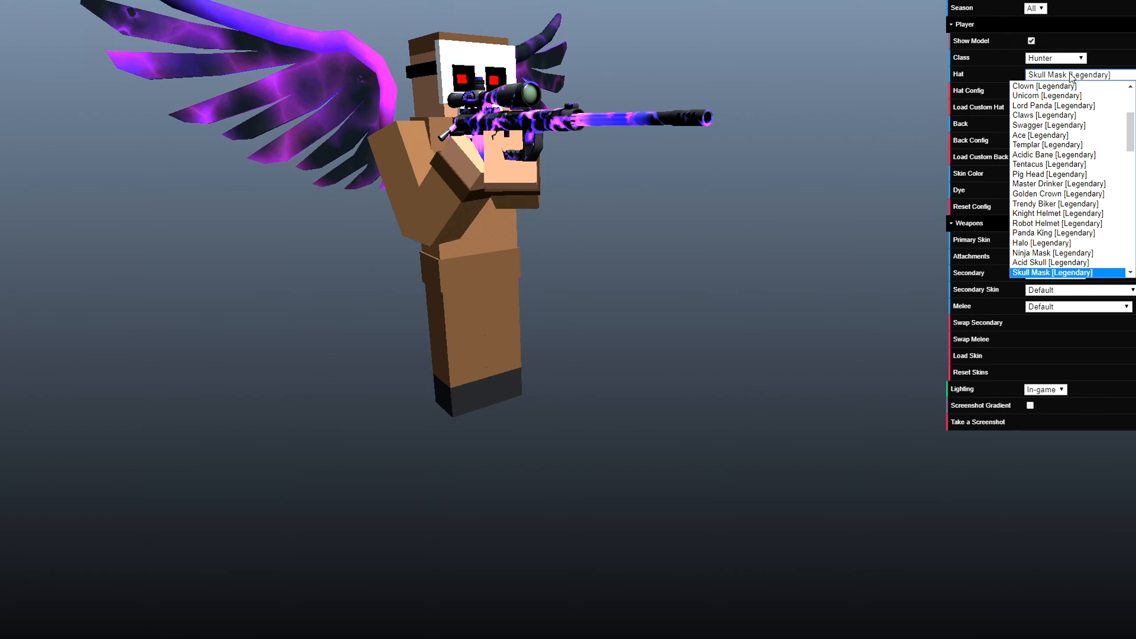
left_click(1056, 58)
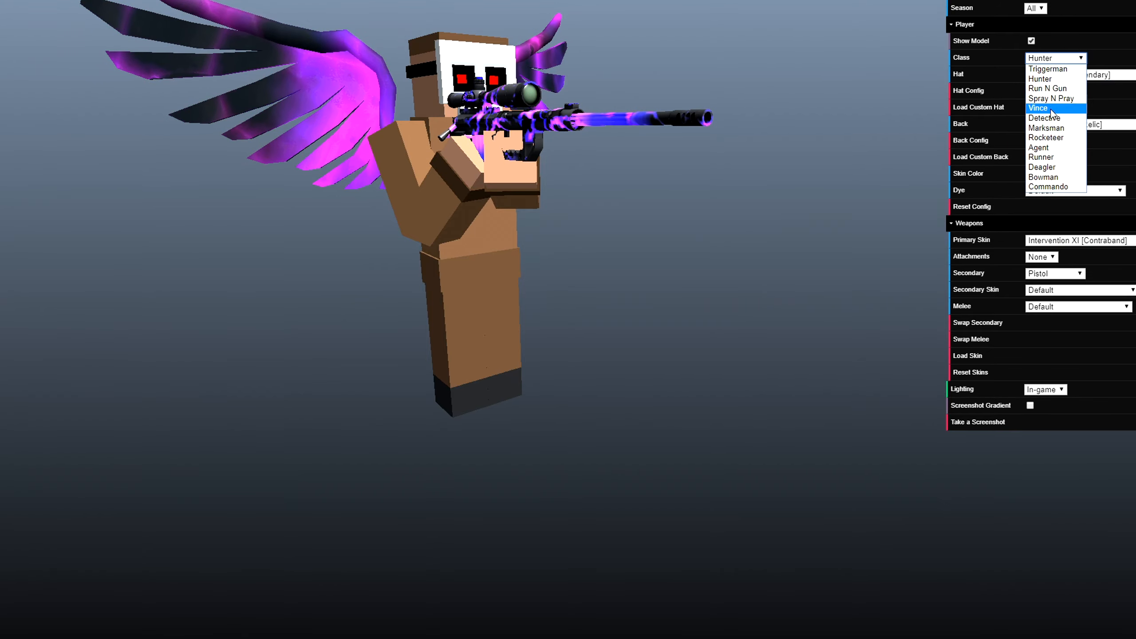
scroll(766, 118, "up", 5)
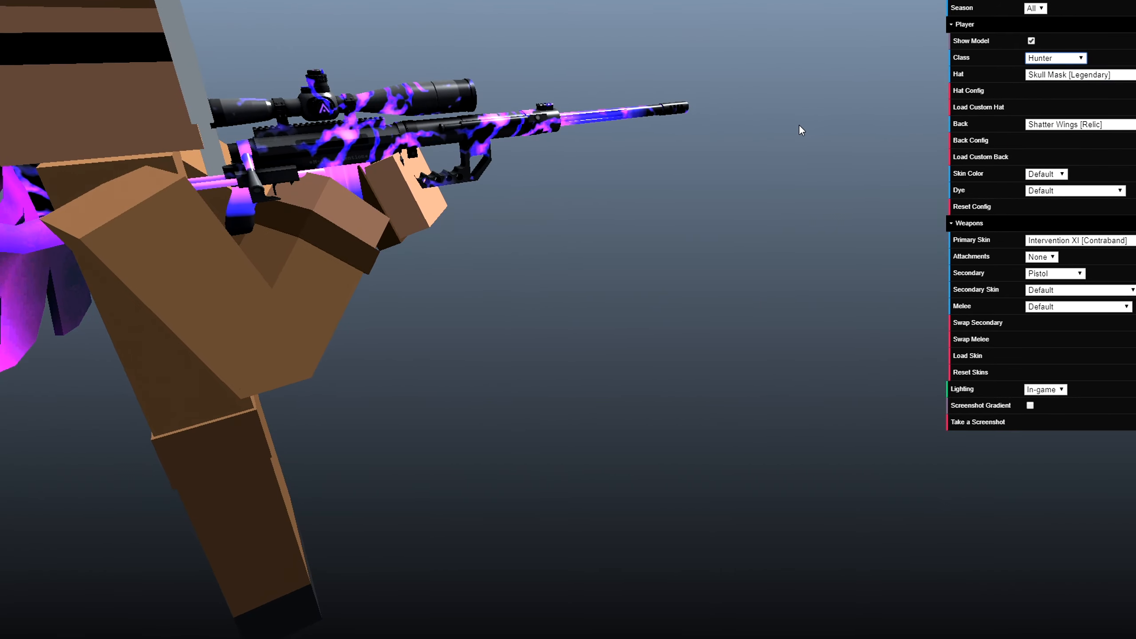
left_click_drag(676, 271, 846, 275)
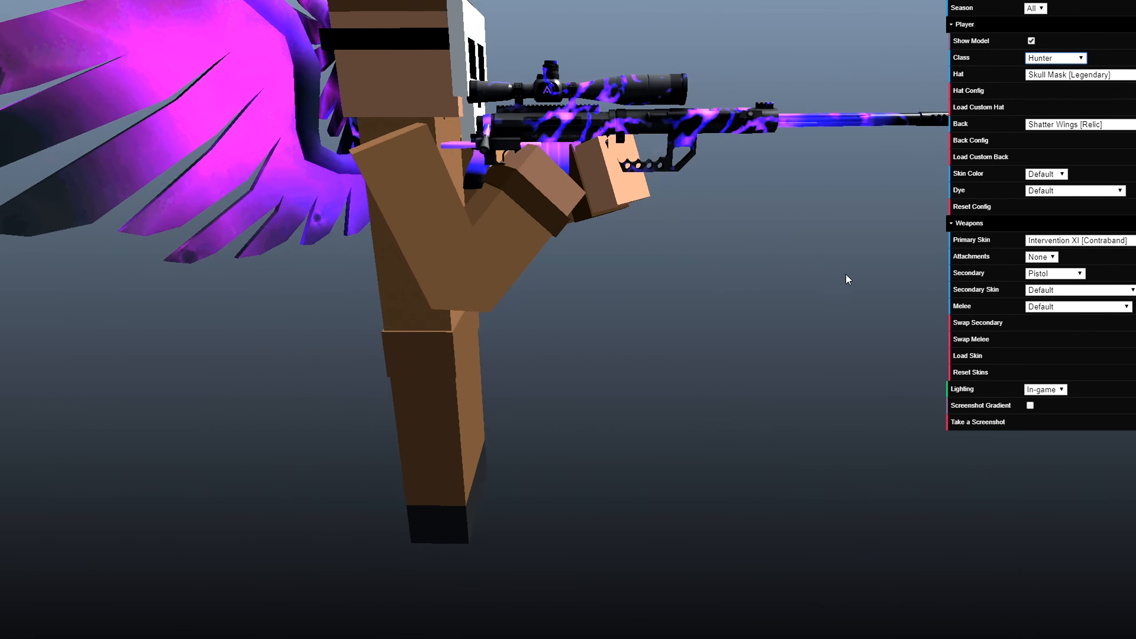
right_click_drag(847, 277, 952, 316)
Swap the viewer character's rifle for the melee weapon and view the pose at an angle.
left_click(817, 265)
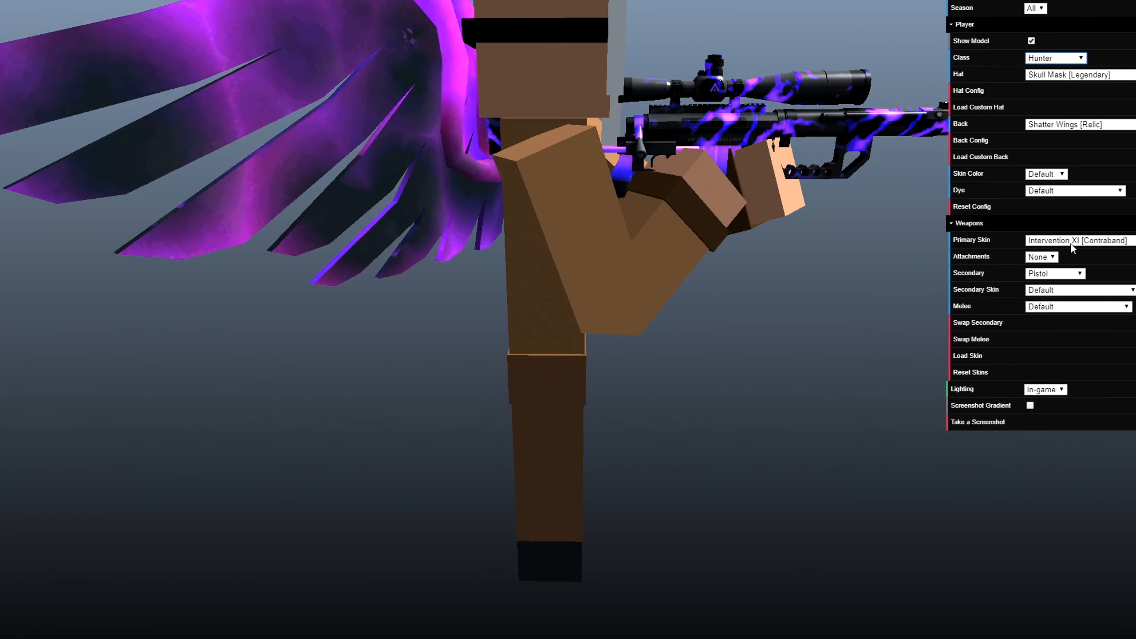
left_click(980, 339)
left_click_drag(515, 181, 645, 234)
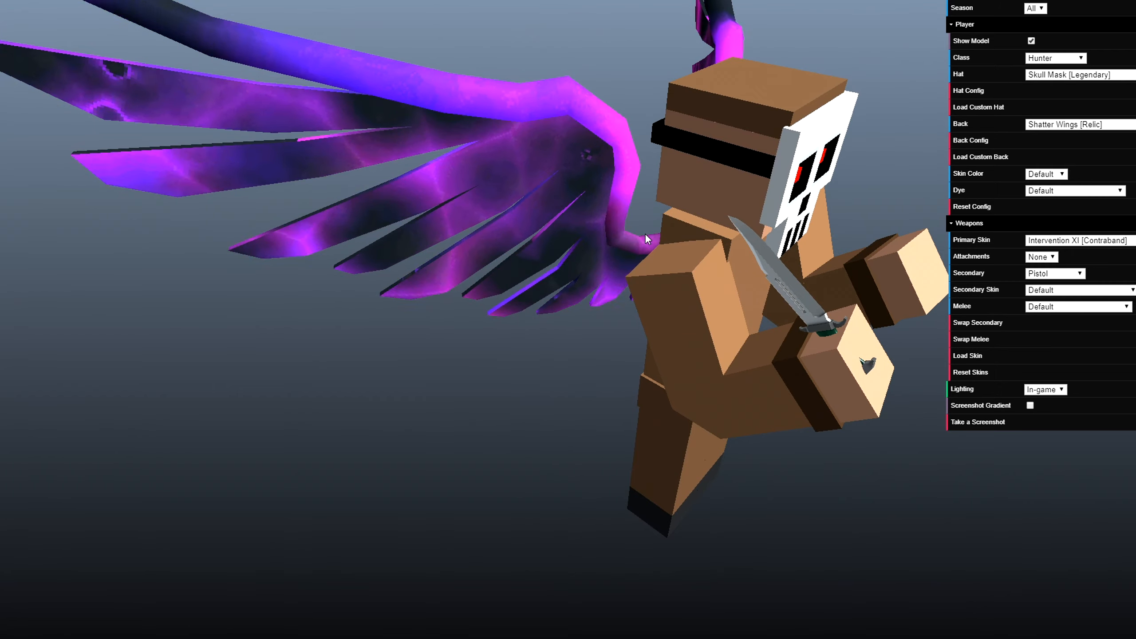
Change the viewer character's class to Deagler.
left_click(1056, 75)
left_click(1056, 58)
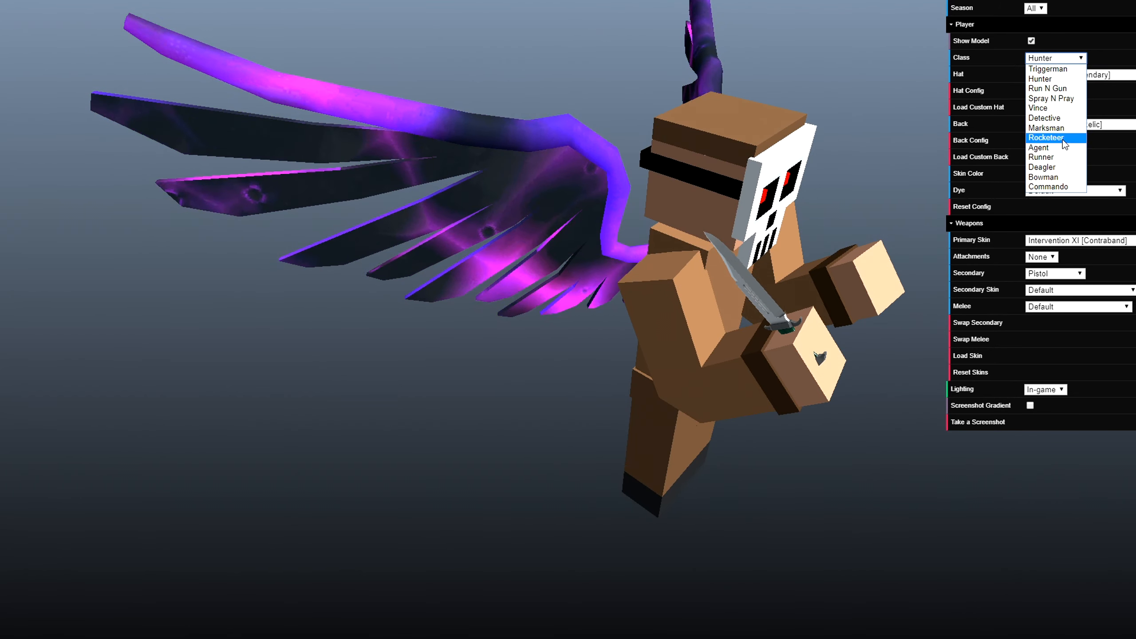
left_click(1042, 167)
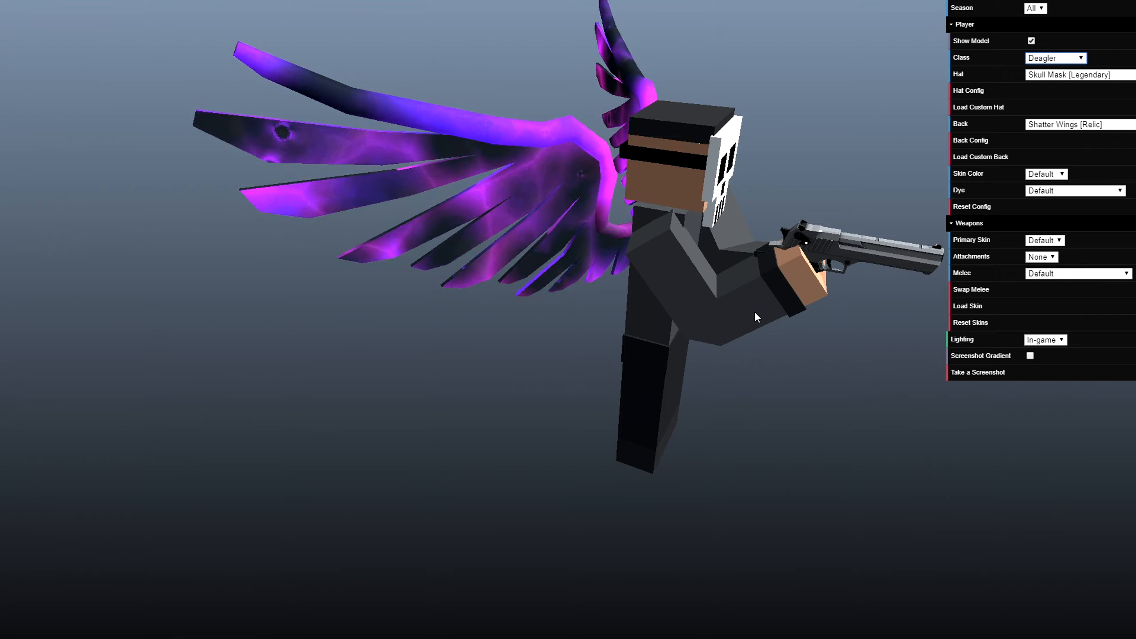
Frame the Deagler character side-on so the near Shatter Wing is fully in view, and take a screenshot of it.
left_click_drag(725, 322, 765, 427)
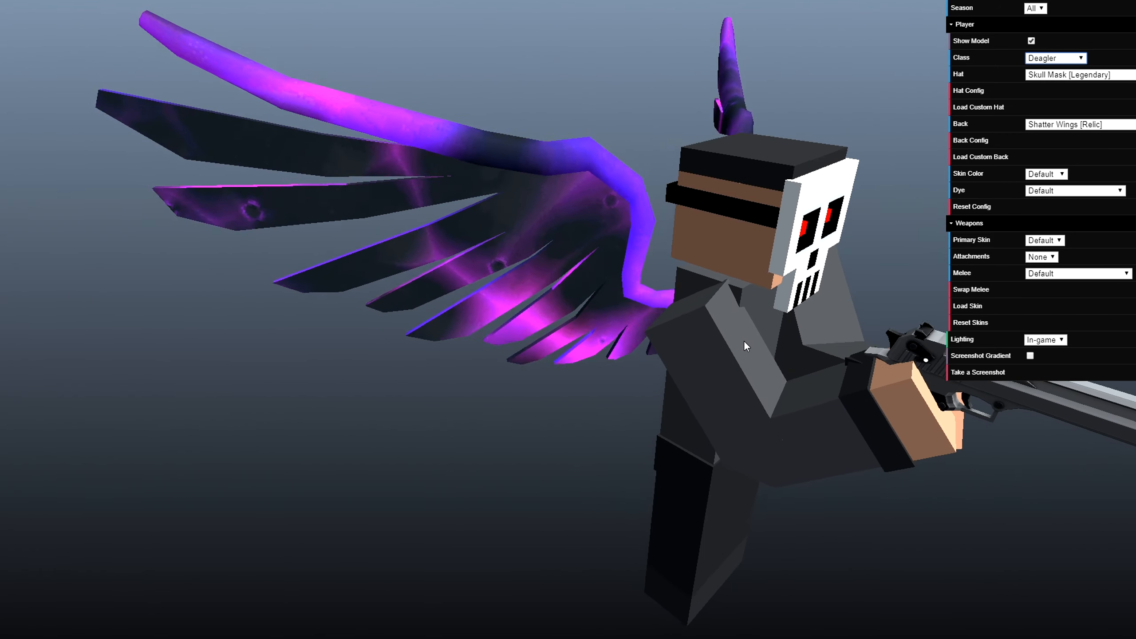
left_click_drag(744, 341, 785, 435)
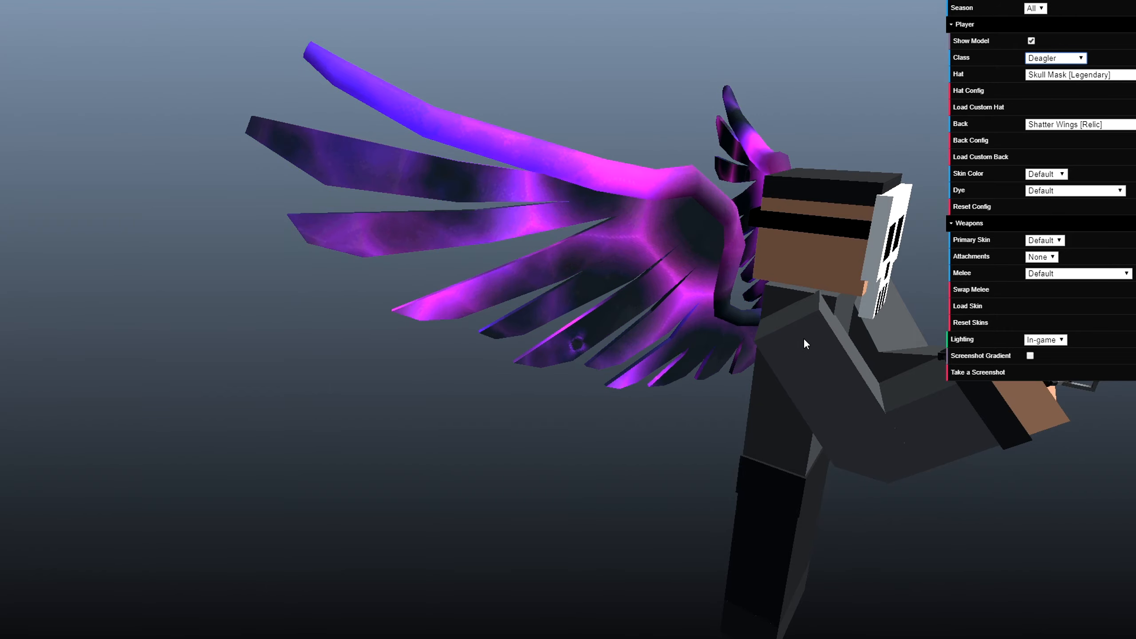
scroll(804, 339, "up", 1)
scroll(804, 345, "up", 1)
scroll(804, 343, "down", 2)
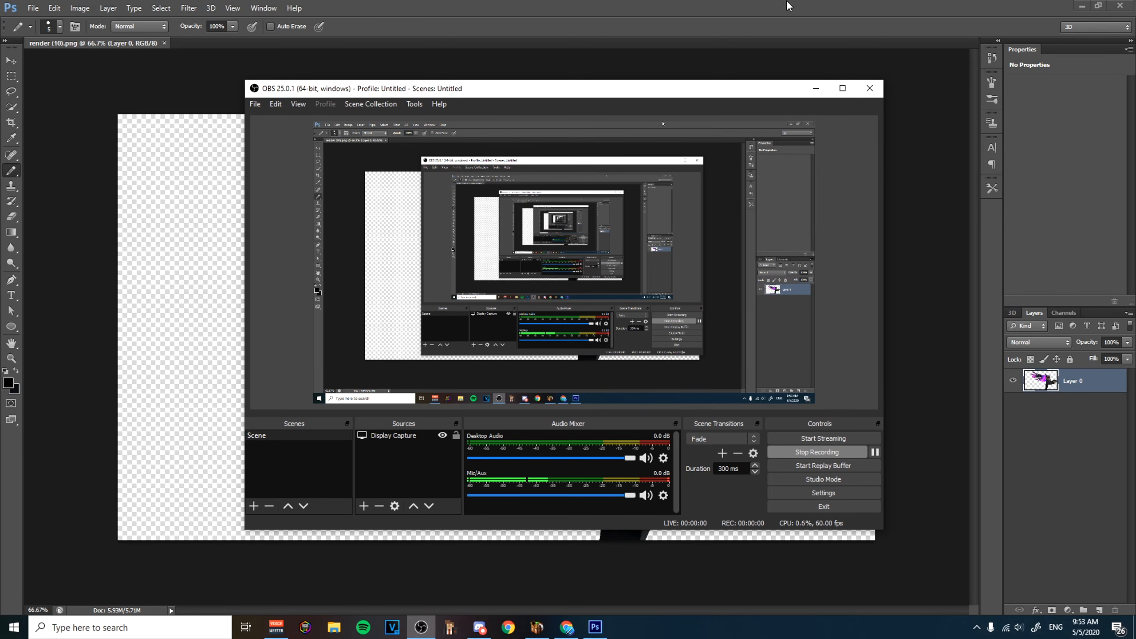
left_click(746, 11)
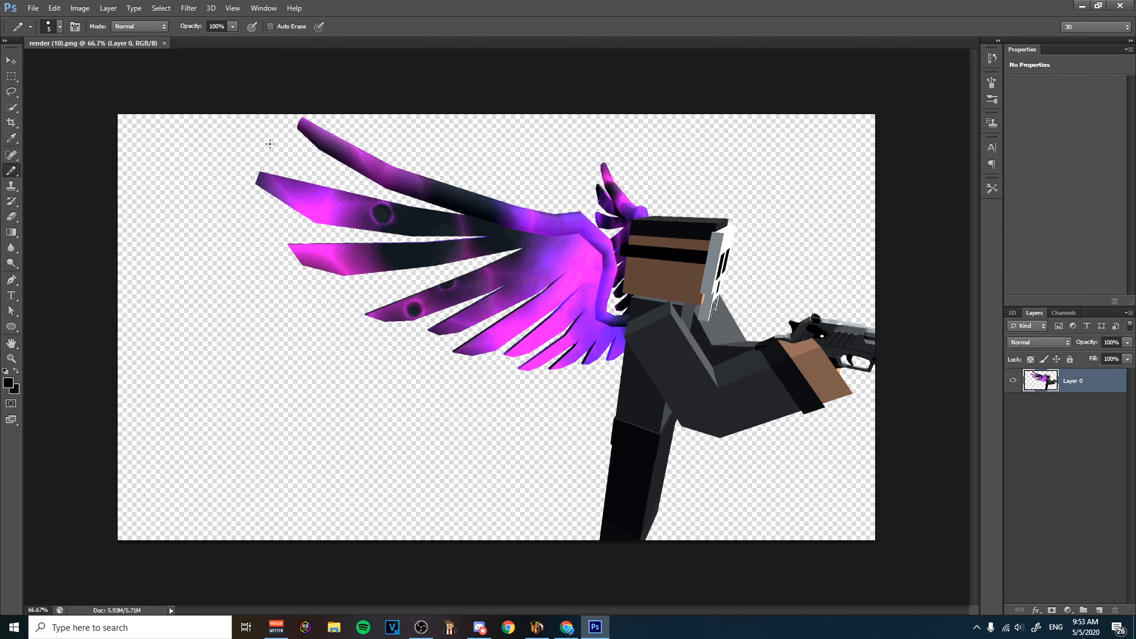
In Photoshop, quick-select the character's body, far wing and gun in render (10).png, delete them to isolate the near wing, and deselect.
left_click(12, 108)
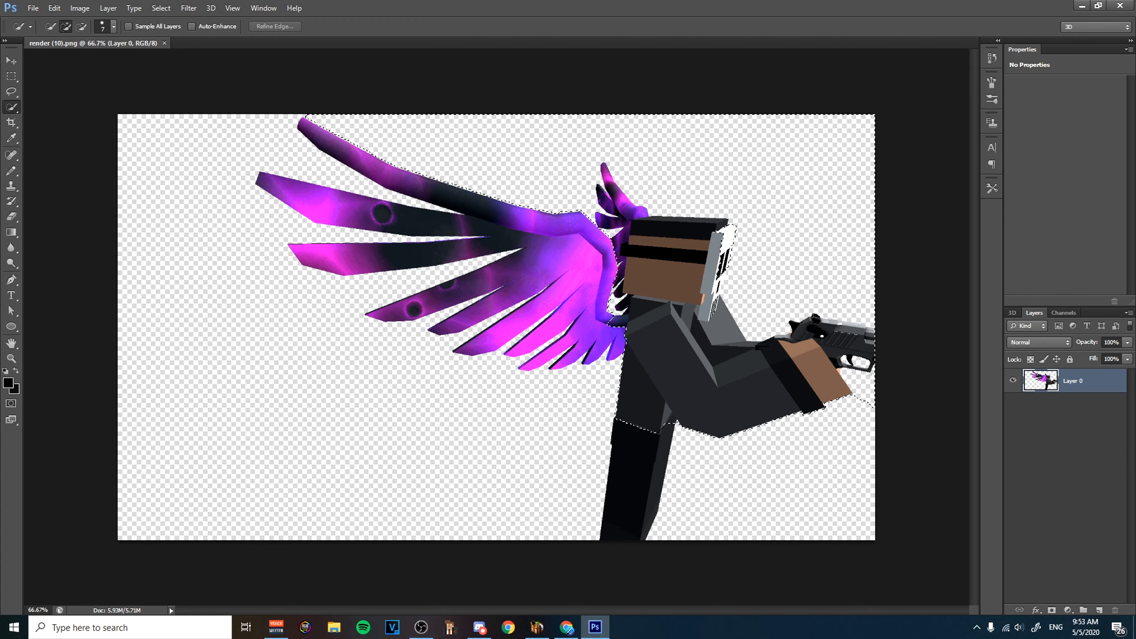
left_click_drag(653, 488, 654, 487)
key("Delete")
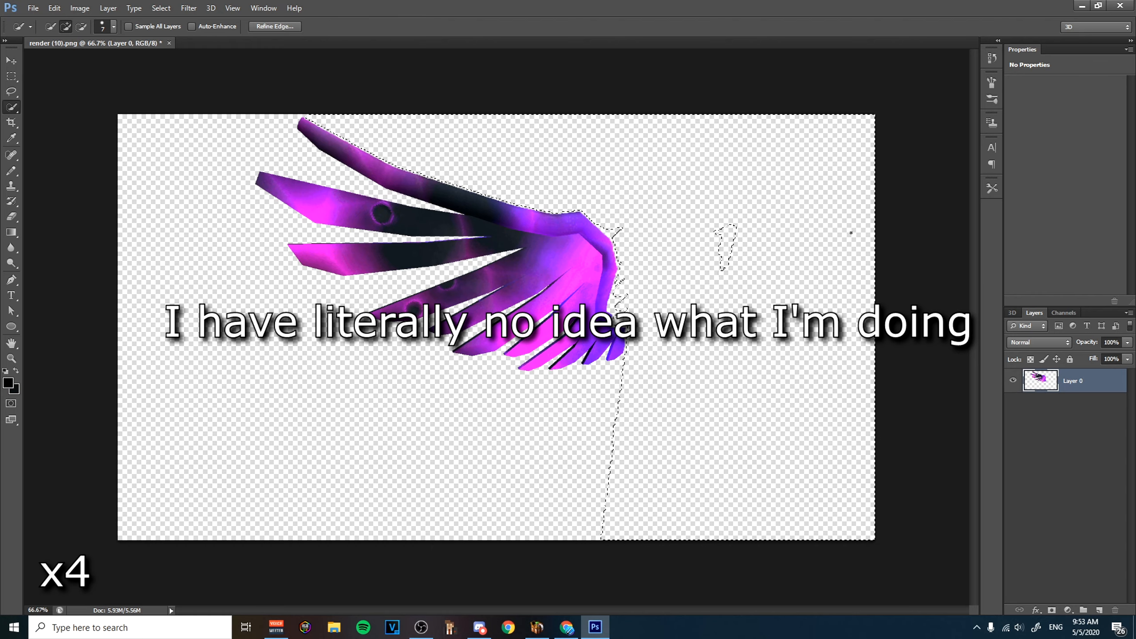
key("ctrl+d")
left_click(728, 237)
scroll(716, 237, "up", 5, "alt")
scroll(627, 291, "down", 6, "alt")
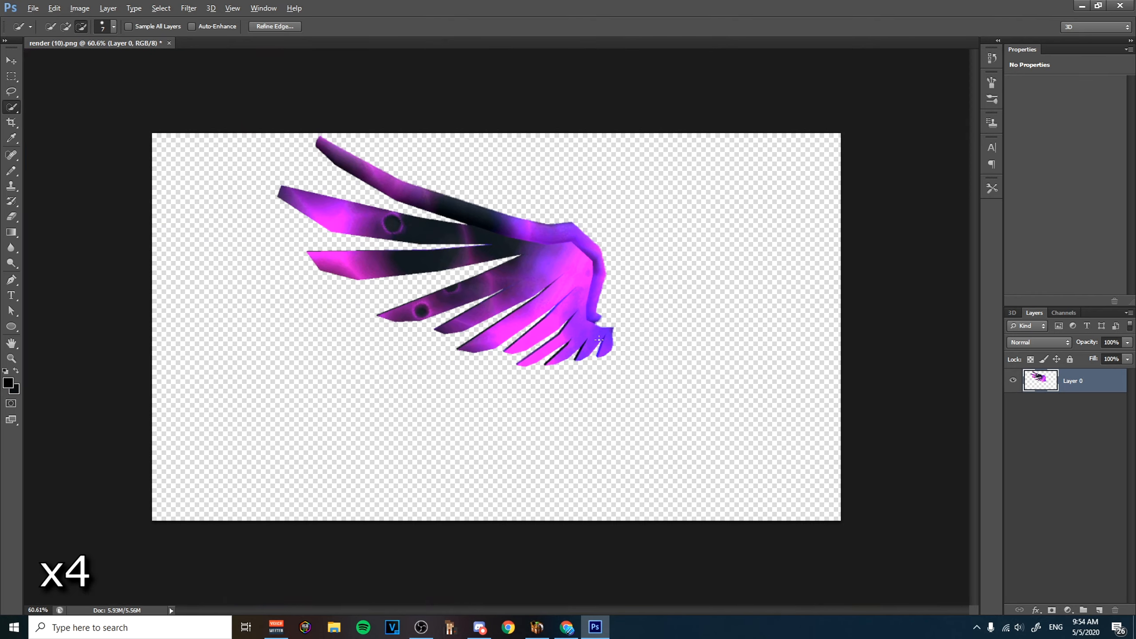
Sample the wing's purple and touch up the notch at the wing's base with the Pencil.
scroll(641, 337, "up", 6, "alt")
key("b")
left_click(515, 209, "alt")
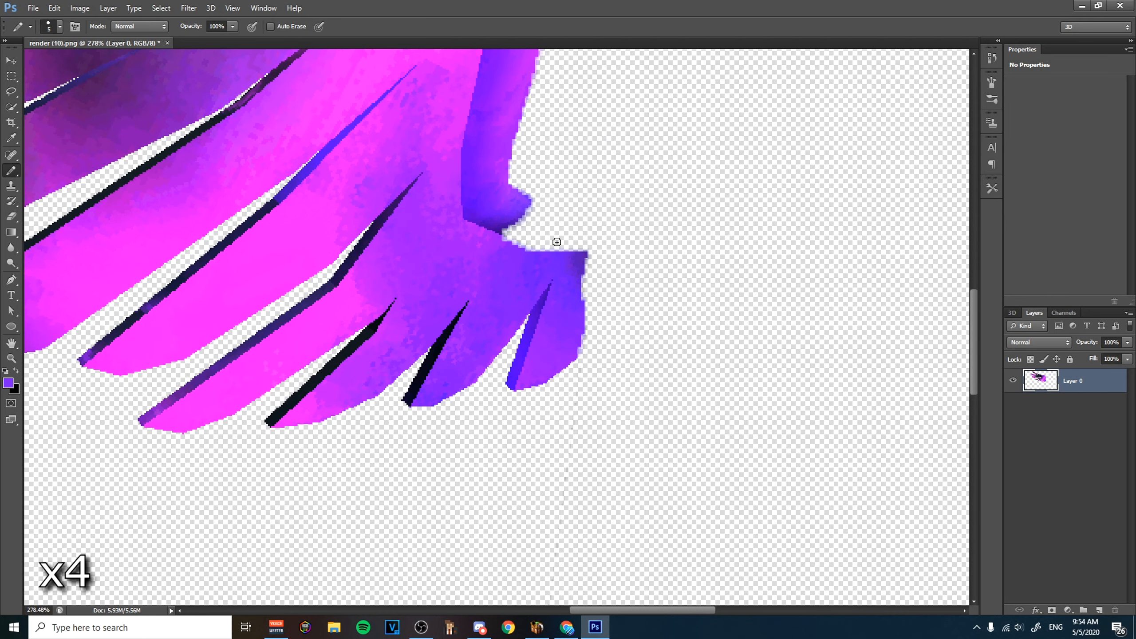
Select the stray pixels left below the wing, delete them and clear the selection.
scroll(663, 399, "down", 5)
key("w")
mouse_move(578, 156)
left_mouse_down()
mouse_move(570, 190)
mouse_move(573, 147)
left_mouse_up()
scroll(781, 341, "down", 1)
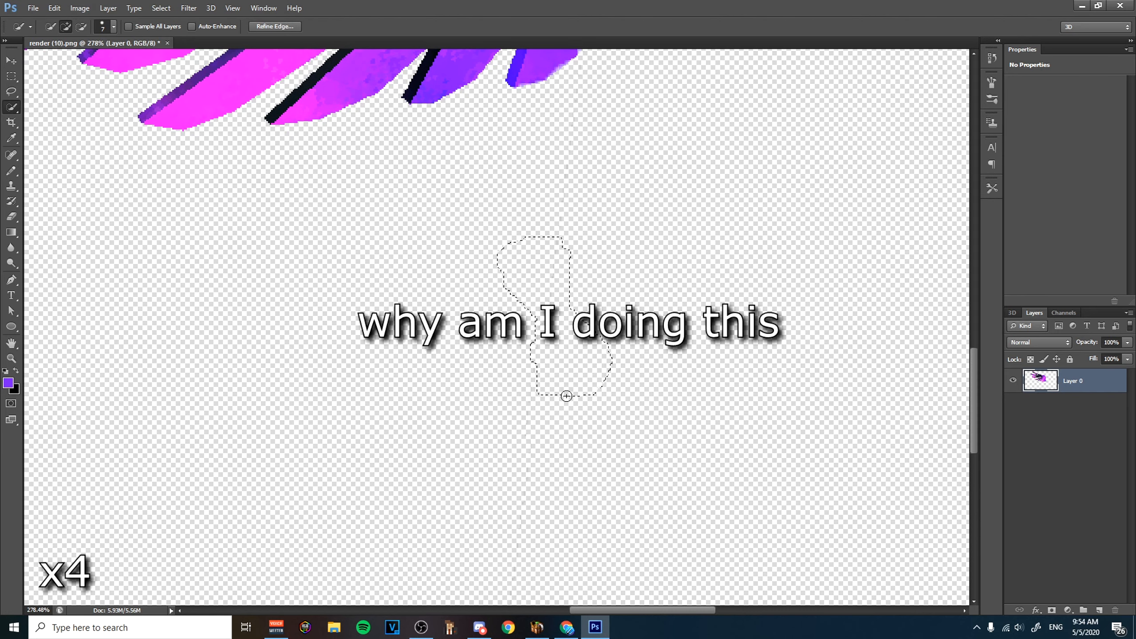
key("Delete")
key("ctrl+d")
scroll(670, 271, "up", 3)
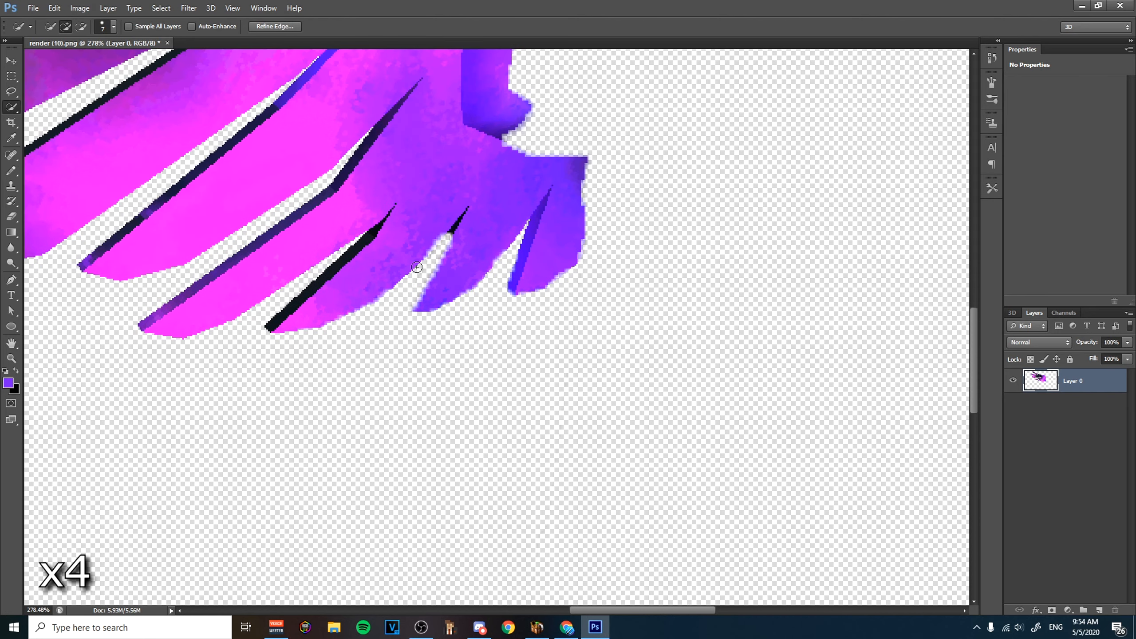
Step back in the history to restore the dark feather edges, and clear the selection.
left_click(991, 59)
left_click(913, 93)
left_click(721, 300)
key("ctrl+d")
scroll(722, 300, "down", 1)
scroll(731, 310, "down", 10, "alt")
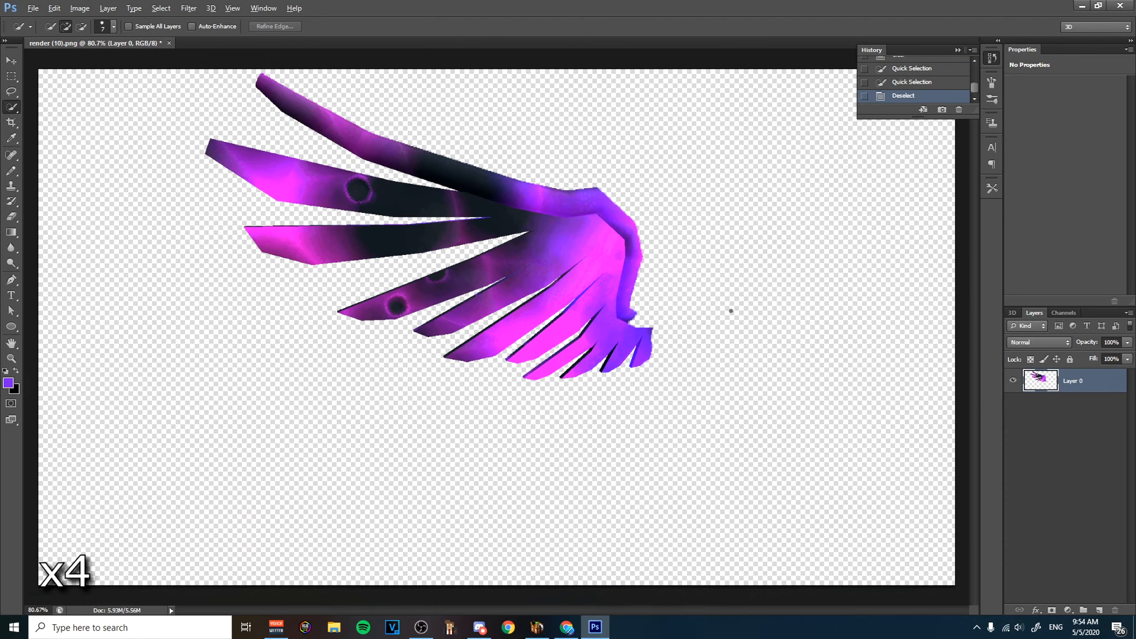
Erase leftover pixels around and below the wing's base with the Eraser tool.
scroll(732, 340, "up", 3, "alt")
scroll(733, 437, "down", 2)
left_click(11, 217)
scroll(586, 413, "up", 3, "alt")
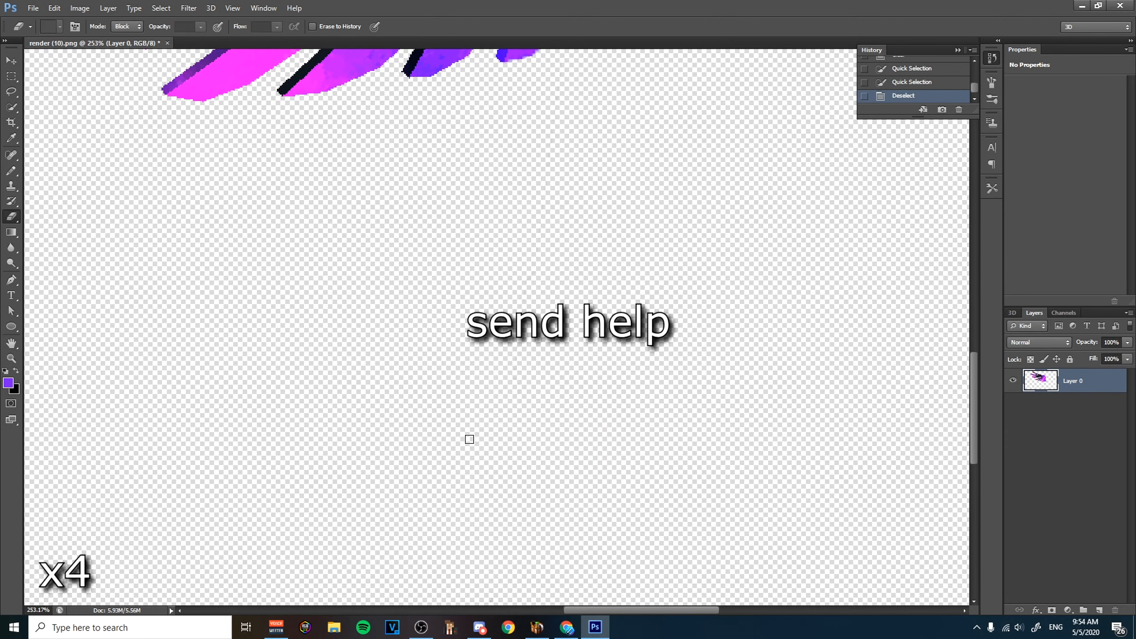
scroll(541, 299, "down", 9, "alt")
left_click(555, 160)
left_click_drag(550, 177, 544, 184)
key("ctrl+z")
scroll(564, 229, "up", 2, "alt")
scroll(573, 352, "up", 4, "alt")
scroll(439, 294, "down", 5, "alt")
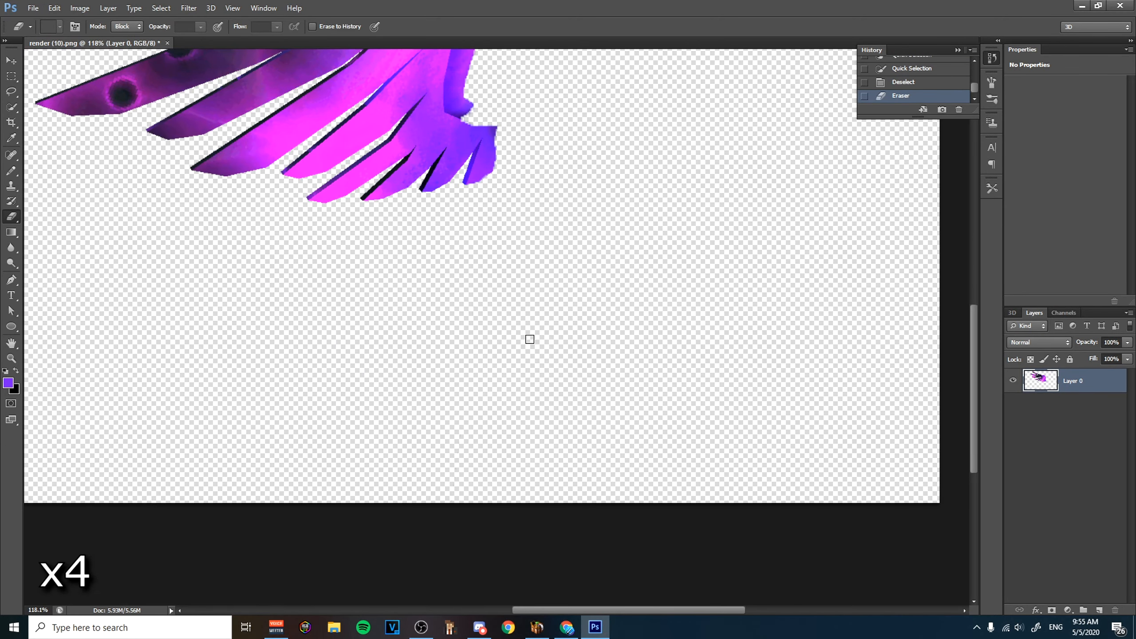
scroll(530, 339, "up", 4)
left_click(492, 244)
scroll(675, 210, "down", 3, "alt")
scroll(891, 355, "down", 10, "alt")
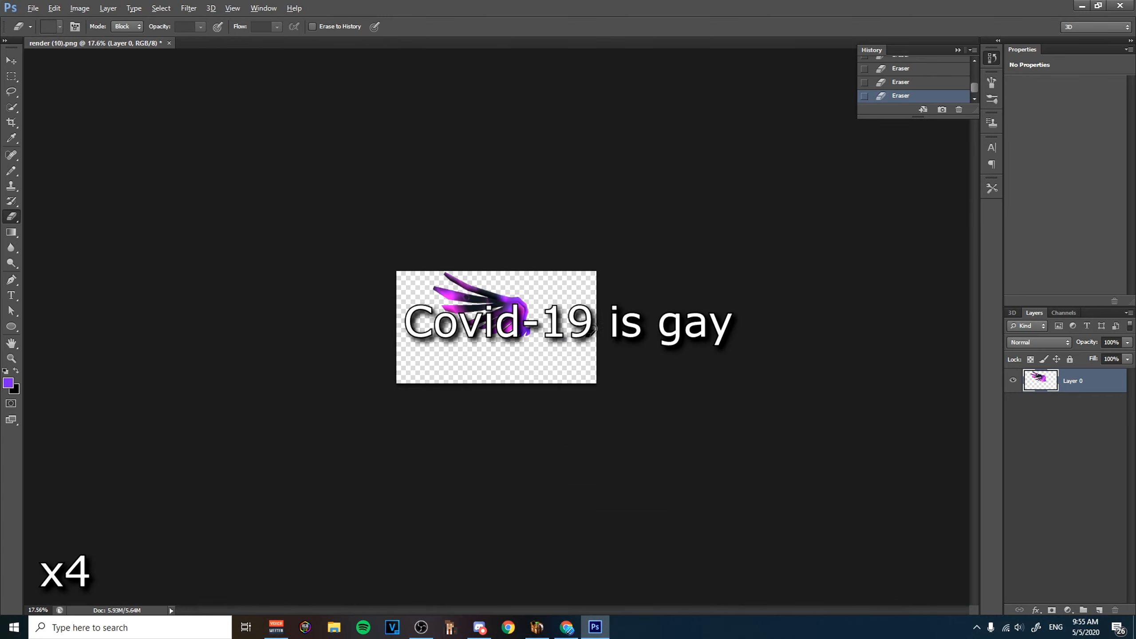
scroll(526, 334, "up", 5, "alt")
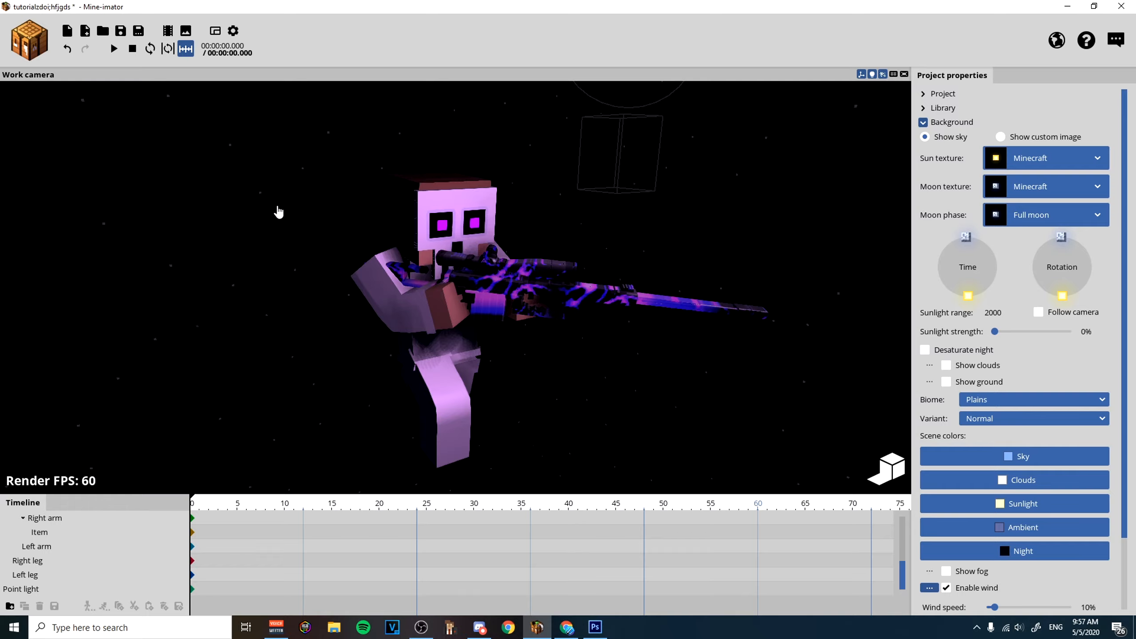
key("ctrl+o")
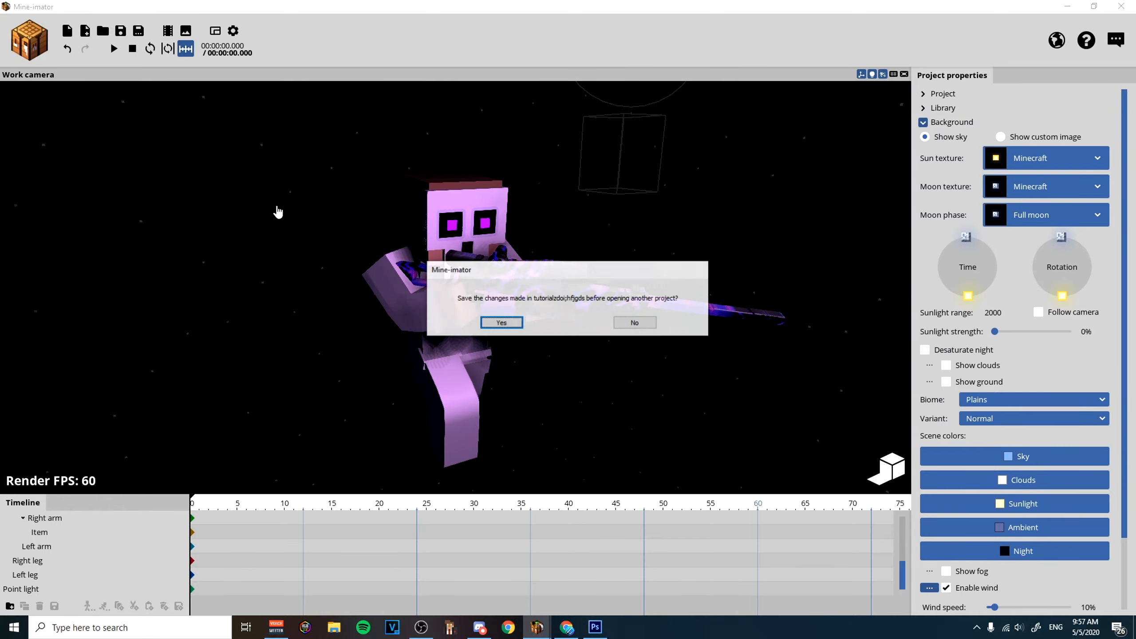
left_click(634, 323)
left_click(609, 438)
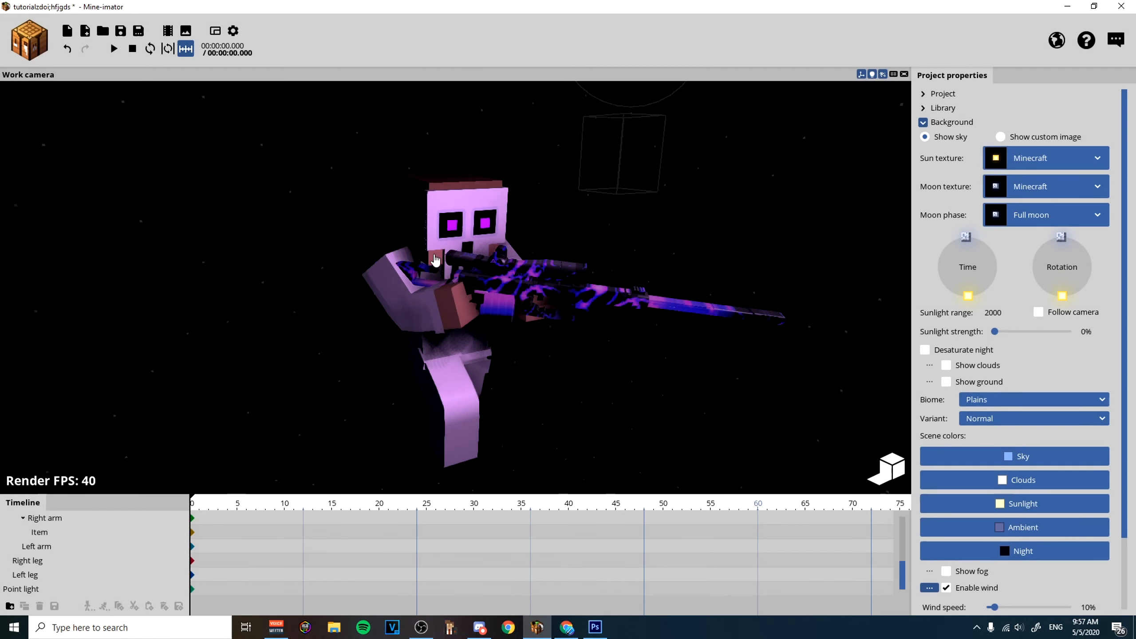
Add a 3D diamond chestplate item to the Mine-imator scene as the placeholder for the wing.
left_click(38, 51)
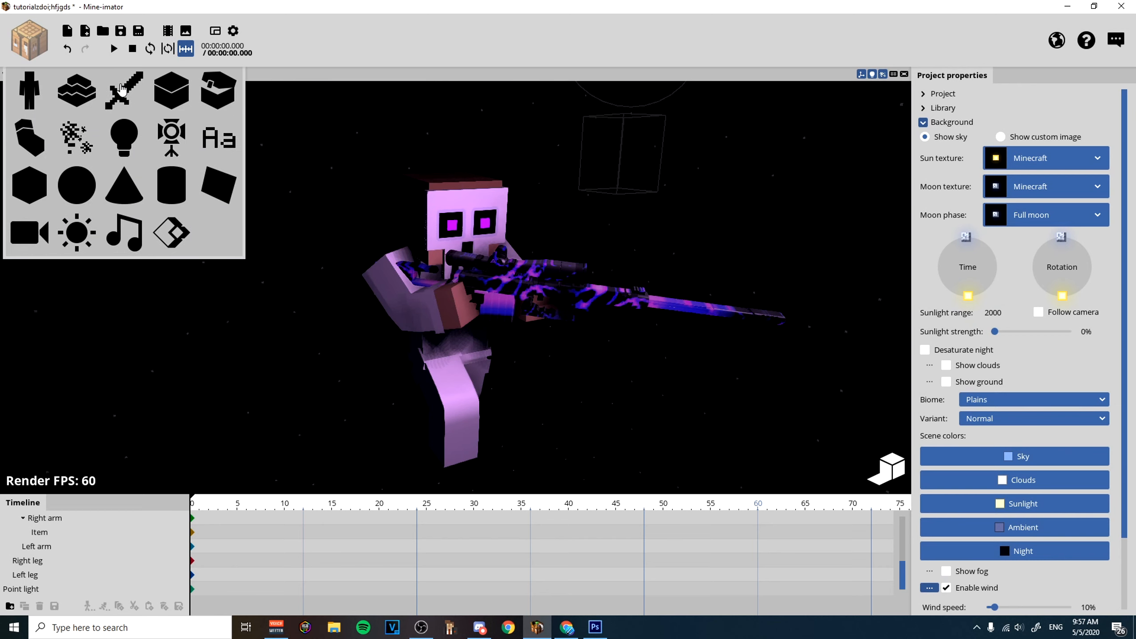
left_click(123, 89)
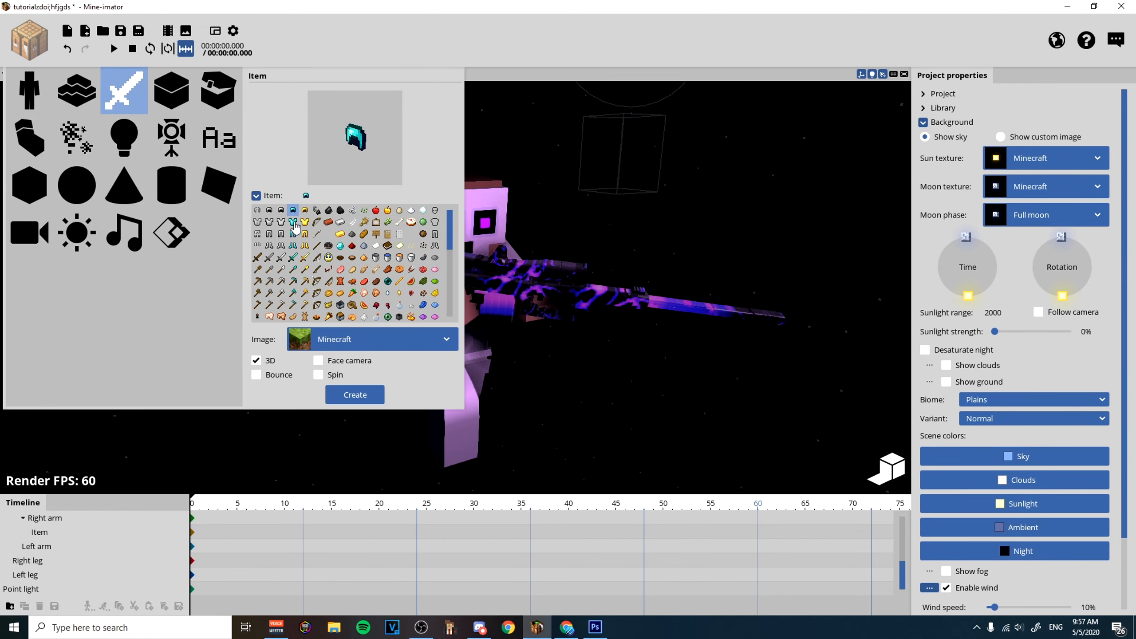
left_click(360, 396)
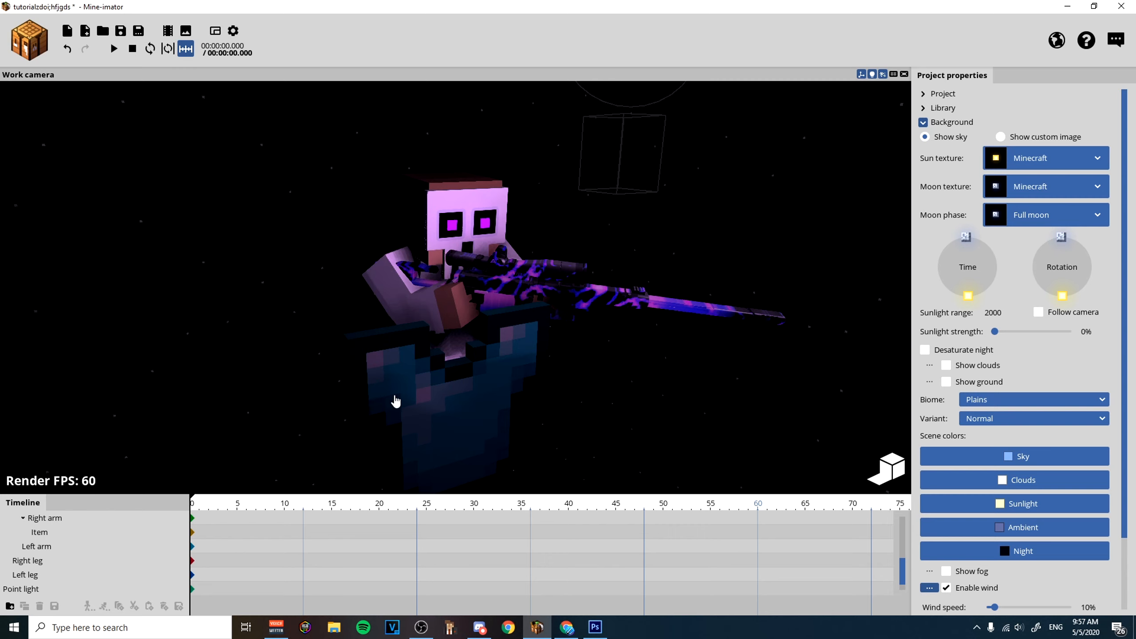
Replace the new item's image with Shattereed wings from the Back folder, imported as a single image instead of an item sheet.
left_click(952, 75)
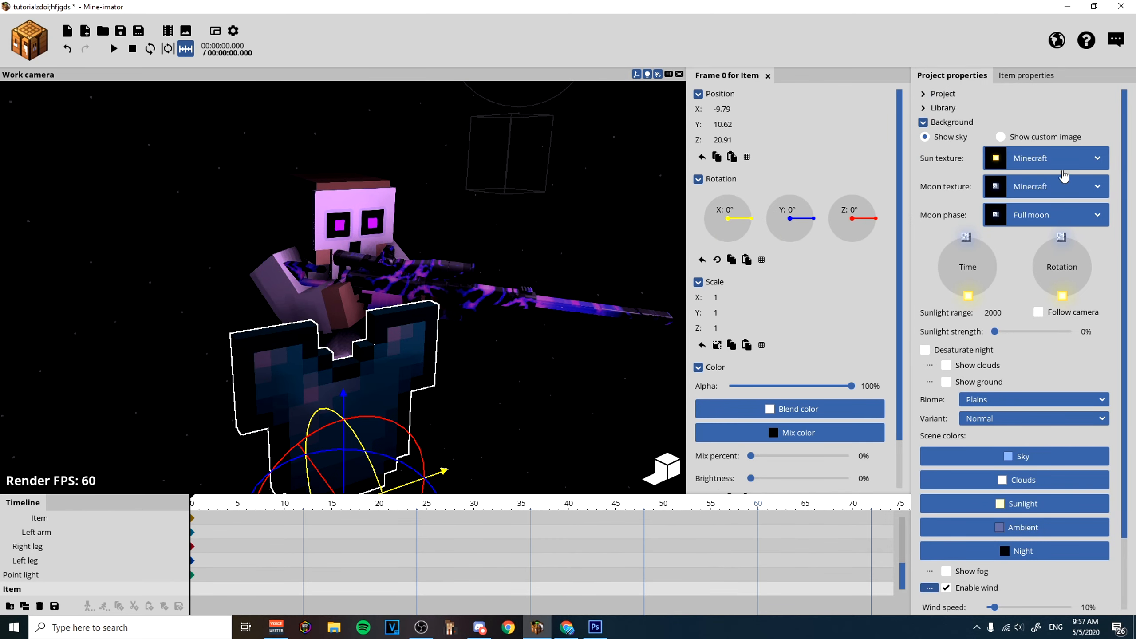
left_click(924, 122)
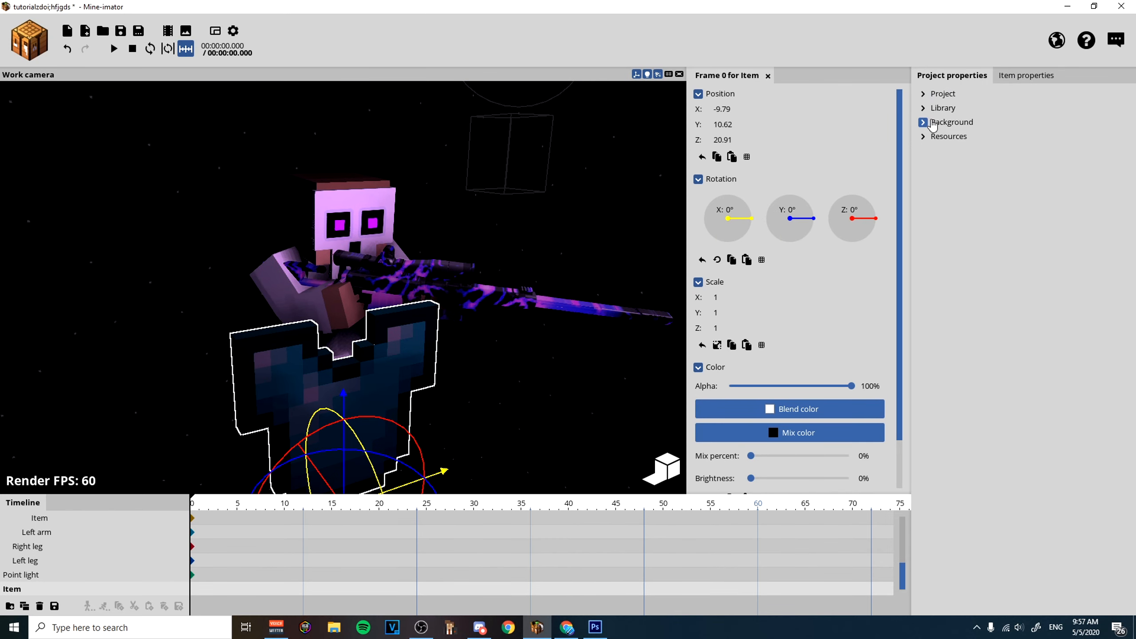
left_click(928, 109)
left_click(1036, 442)
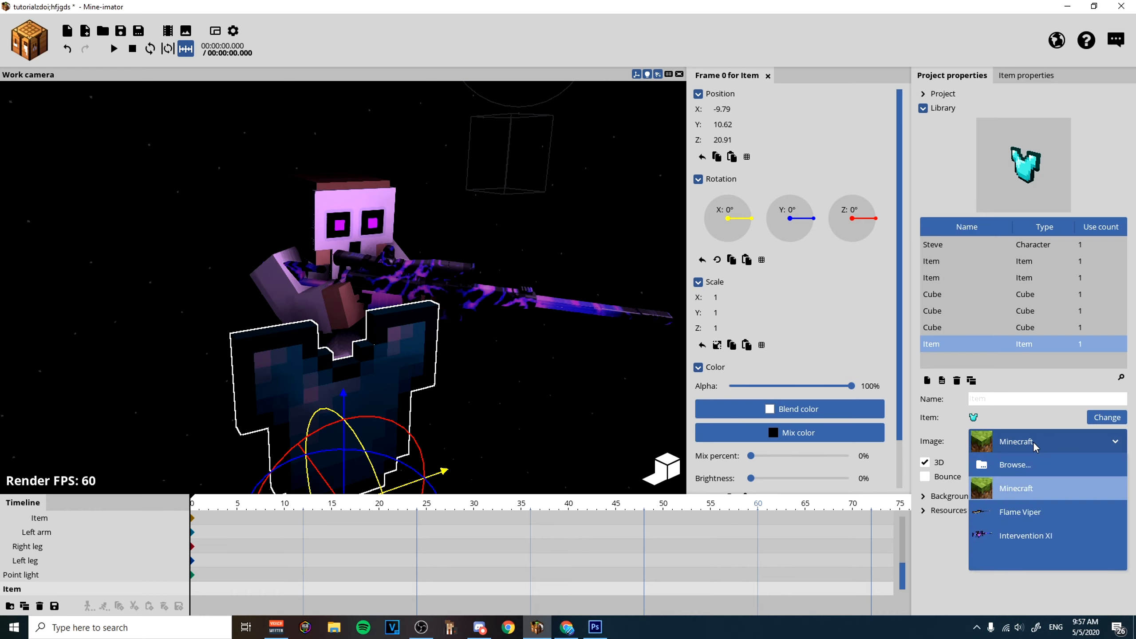
left_click(1023, 465)
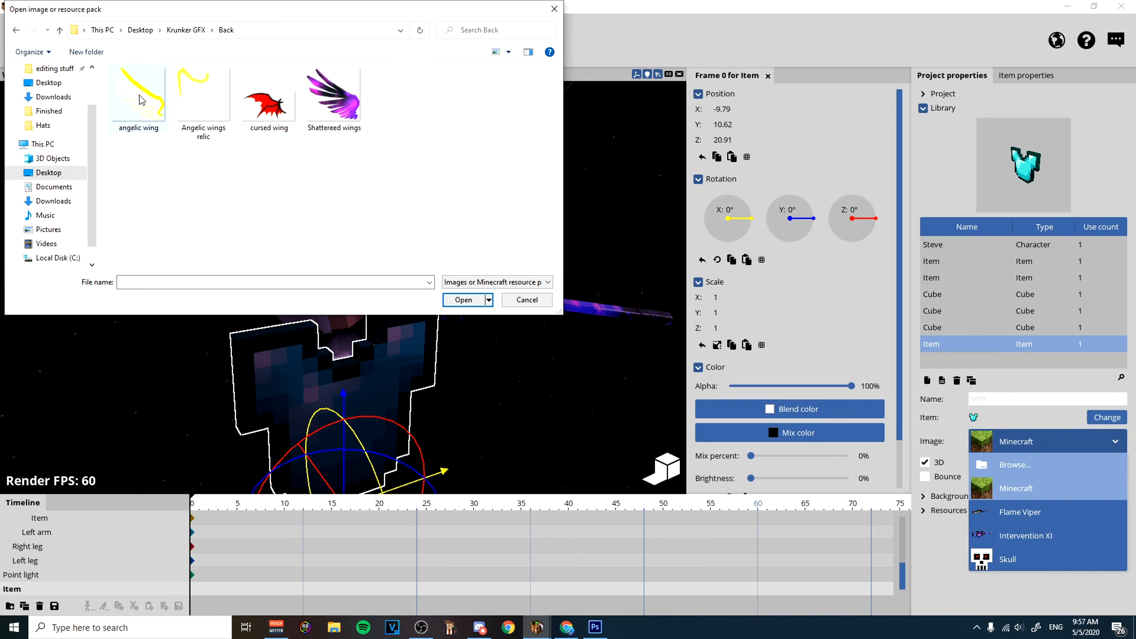
left_click(353, 105)
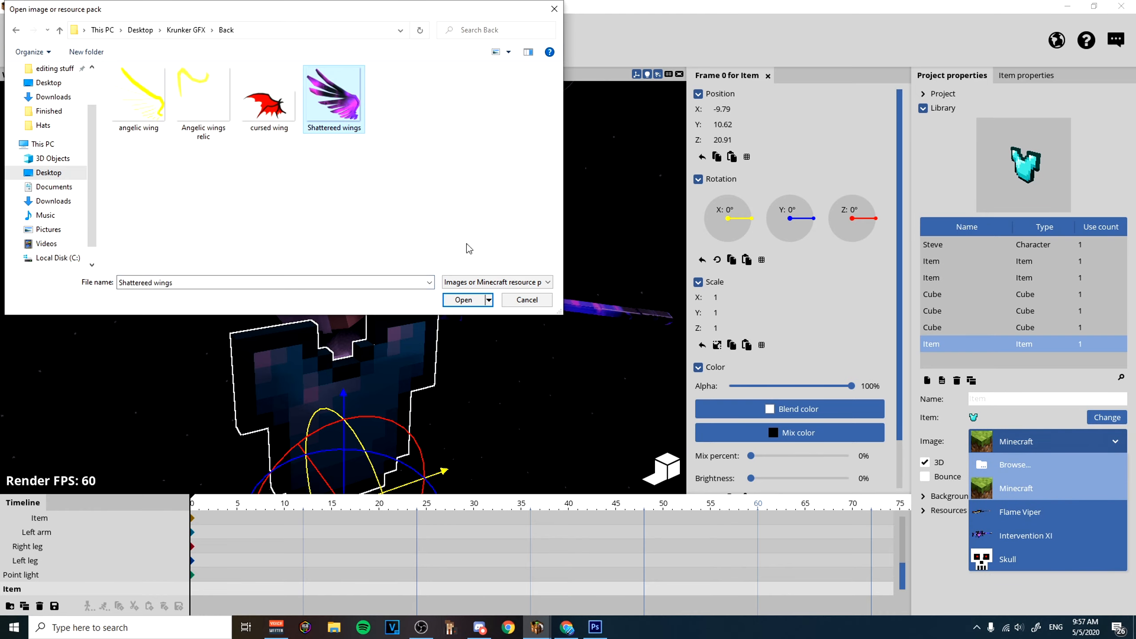
left_click(463, 300)
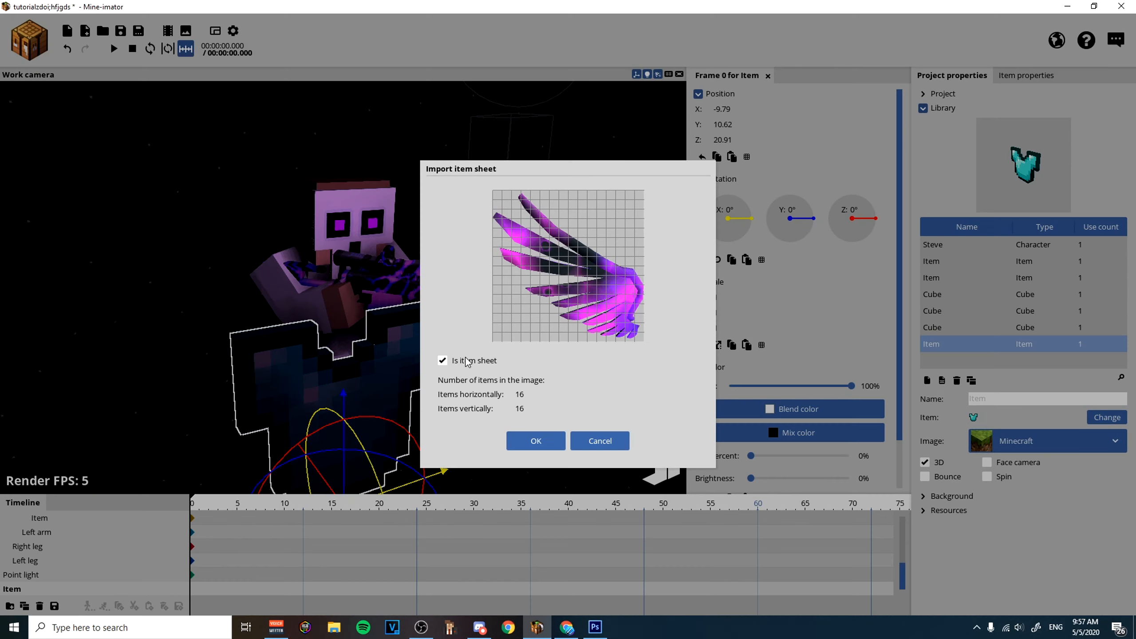
left_click(443, 362)
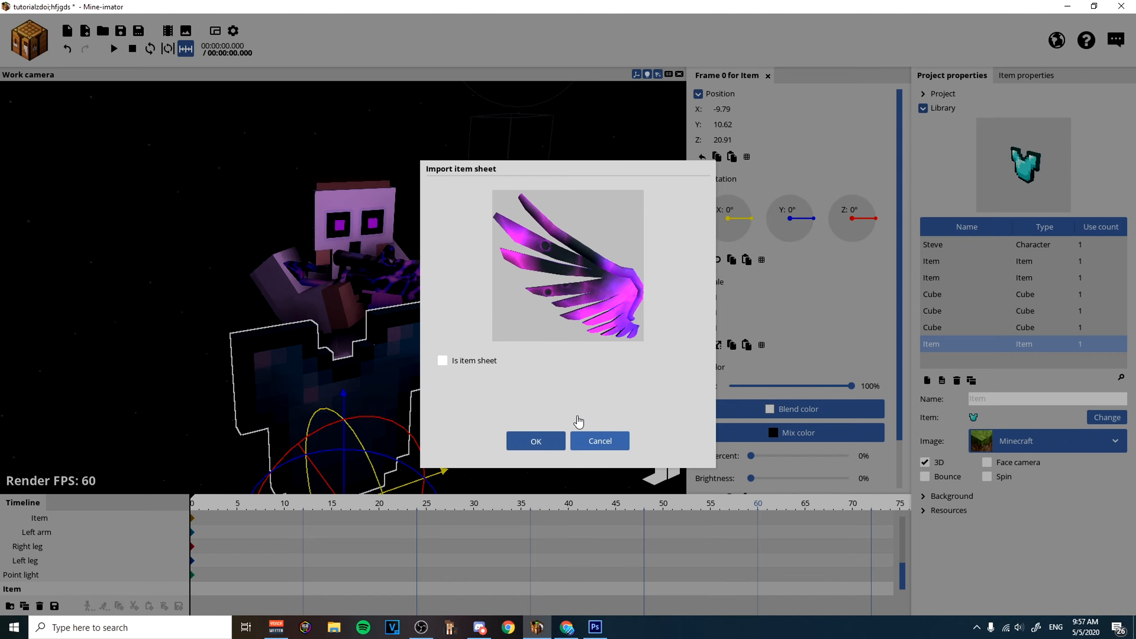
left_click(536, 441)
Move the wing behind the character's shoulder to Y 18.30, Z -6.33 and enable its glow.
left_click_drag(338, 395, 367, 379)
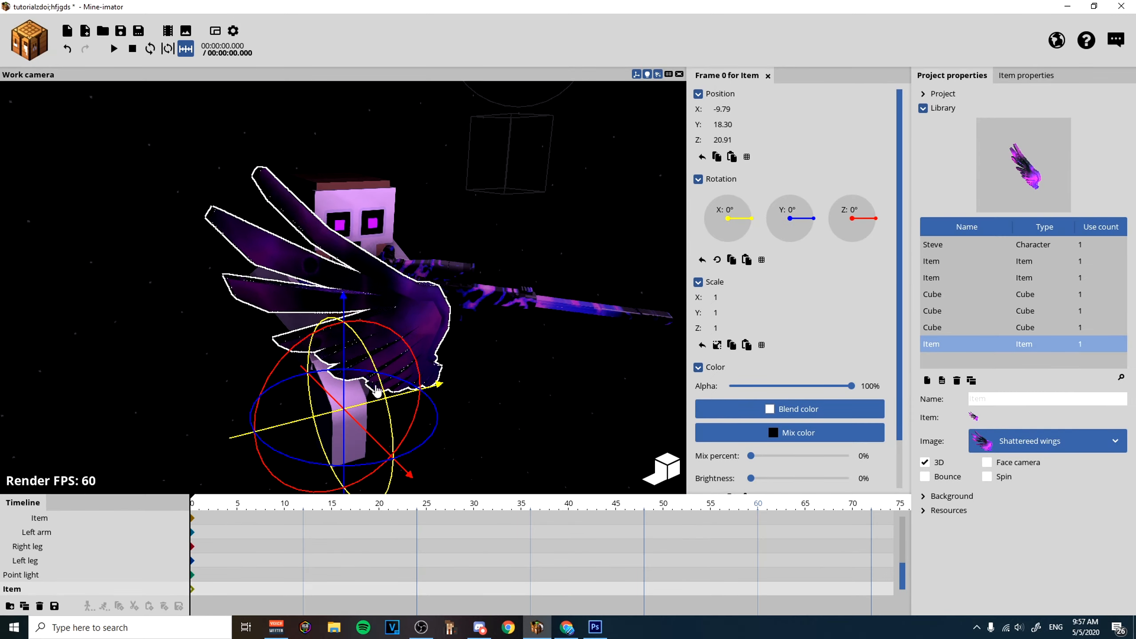
left_click_drag(378, 446, 274, 363)
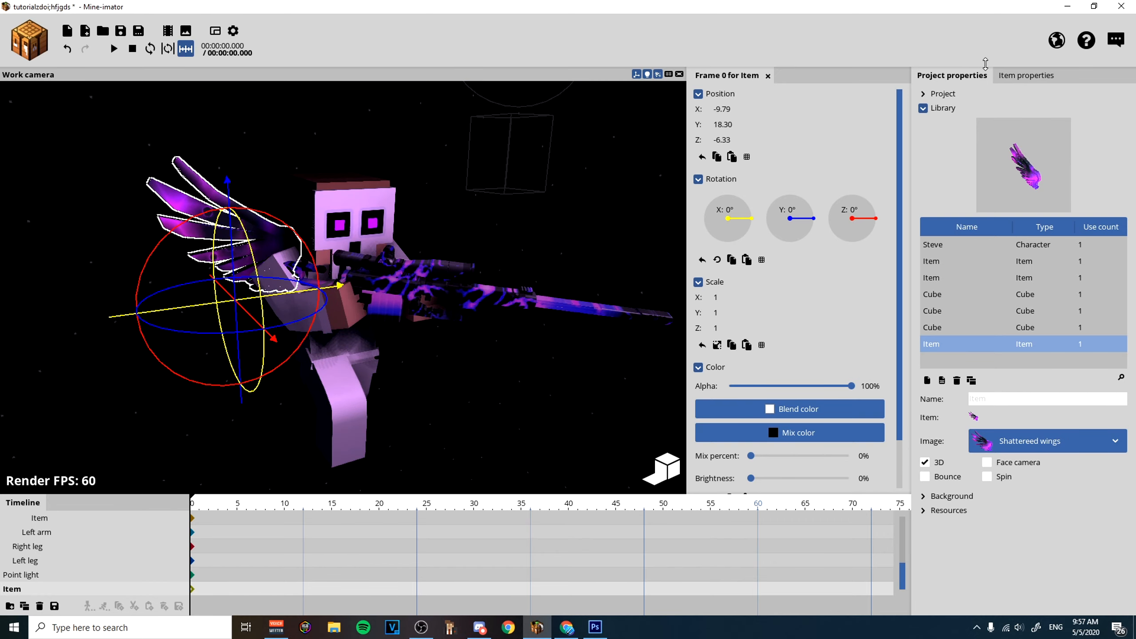
left_click(1026, 75)
left_click(930, 250)
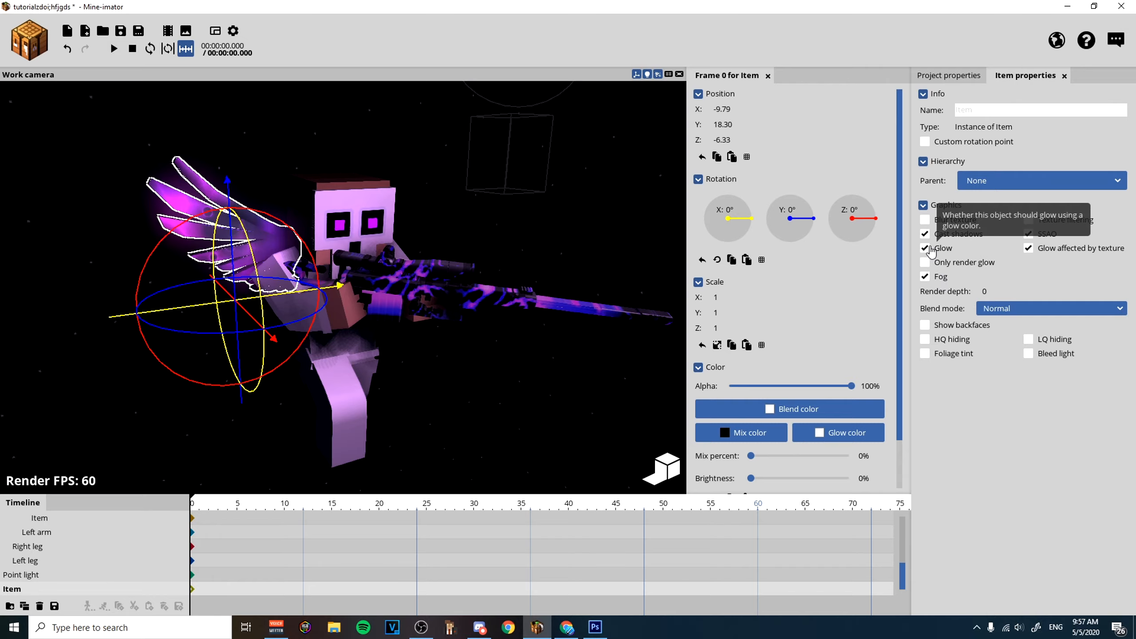
Angle the wing behind the character by setting its Y rotation to -30°.
left_click(509, 421)
left_click_drag(478, 384, 558, 383)
left_click(349, 274)
left_click_drag(363, 279, 469, 361)
left_click_drag(392, 336, 385, 362)
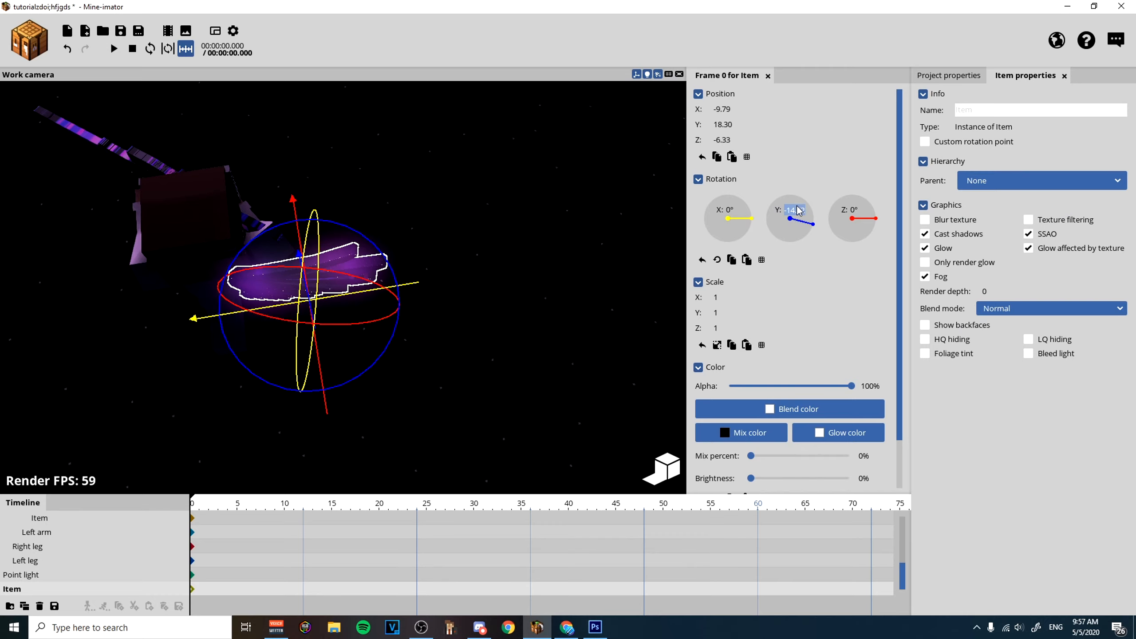
type("-30")
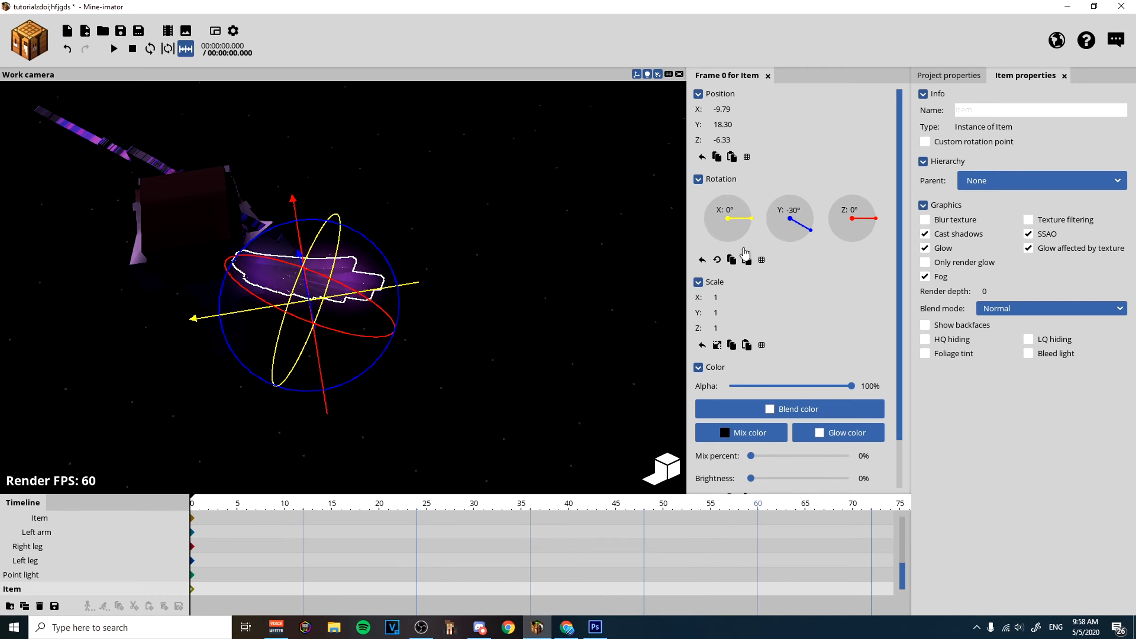
Scale the glowing wing to 1.5 in X and Y.
left_click(618, 250)
left_click(466, 267)
type("1.5")
key("Tab")
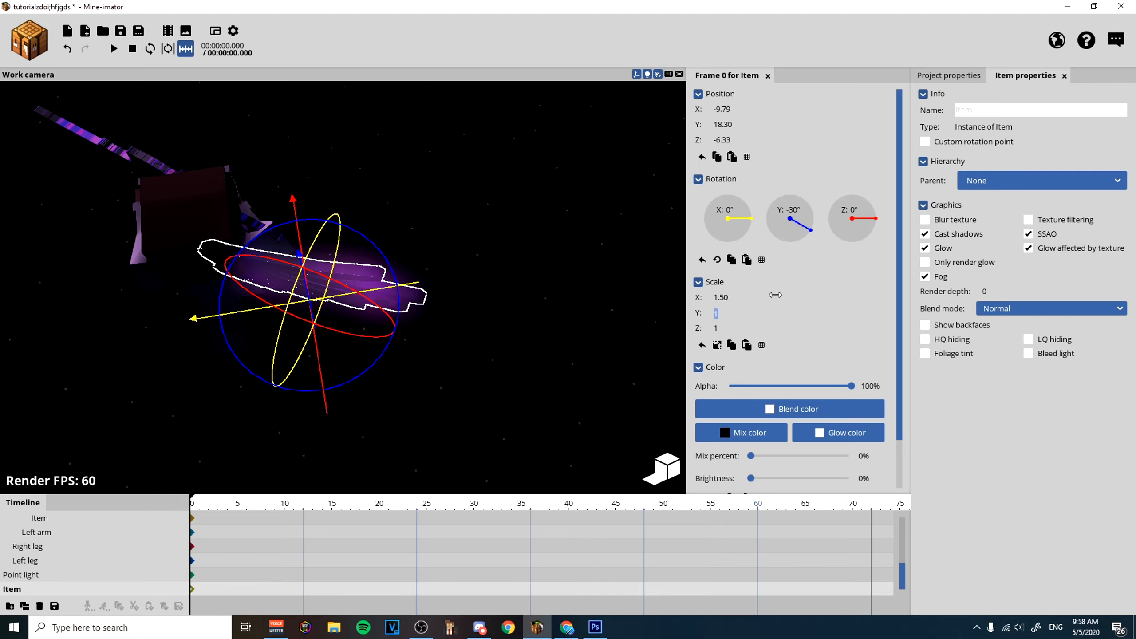
type("1.5")
left_click(548, 251)
Shift the wing outward along X behind the character's shoulder and tilt it with a Z rotation of 20°.
left_click_drag(549, 251, 485, 244)
left_click(348, 213)
left_click_drag(290, 305, 266, 290)
left_click_drag(242, 227, 220, 222)
left_click_drag(867, 237, 945, 247)
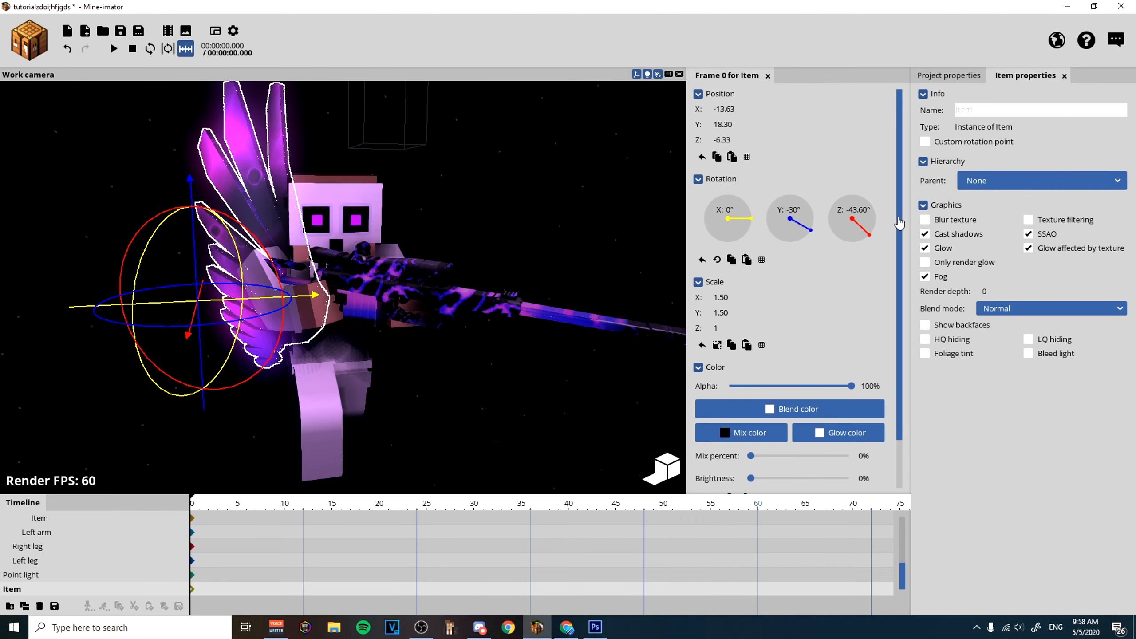
type("20")
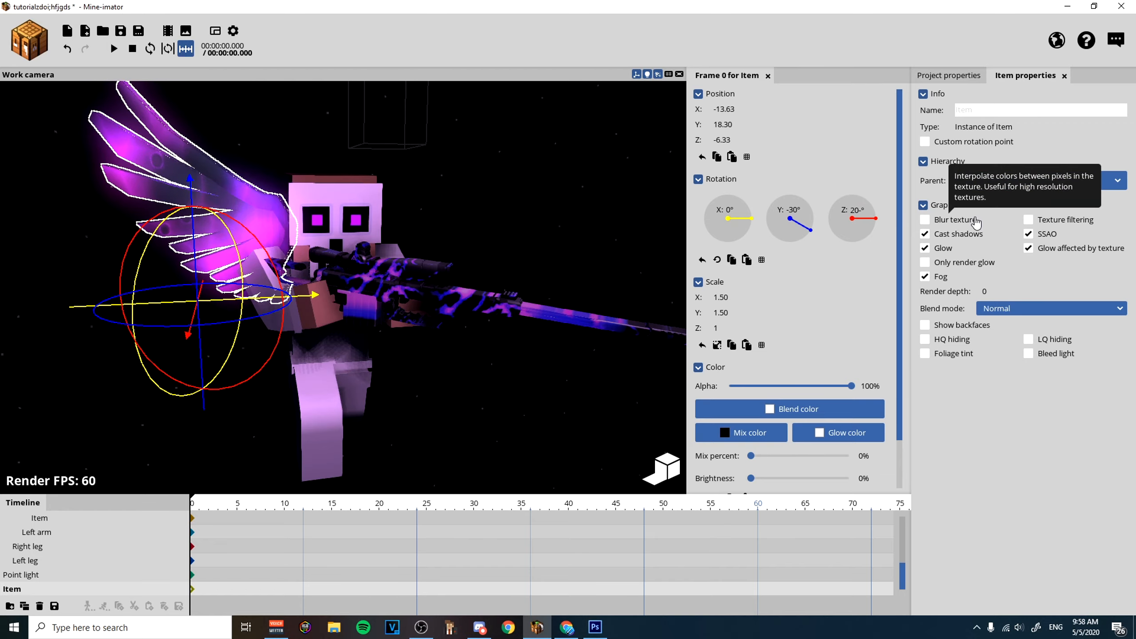
key("Return")
left_click_drag(314, 297, 324, 300)
Add a second 3D item with the Shattereed wings image and mirror its direction with a Y rotation of 180°.
left_click(550, 254)
left_click_drag(551, 254, 519, 234)
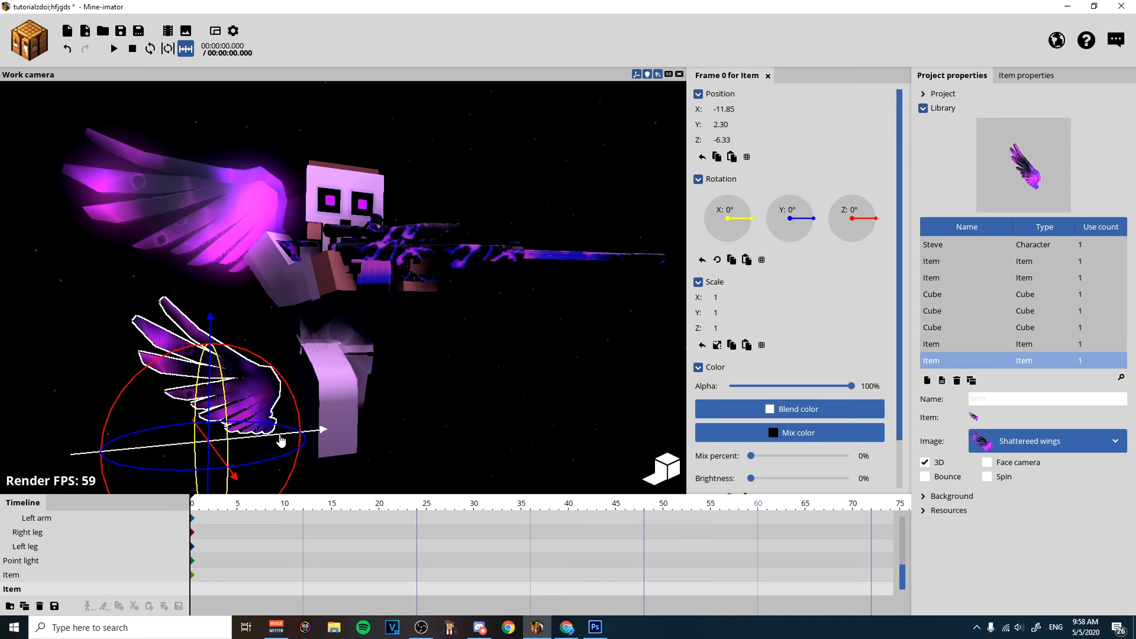
left_click_drag(292, 460, 155, 475)
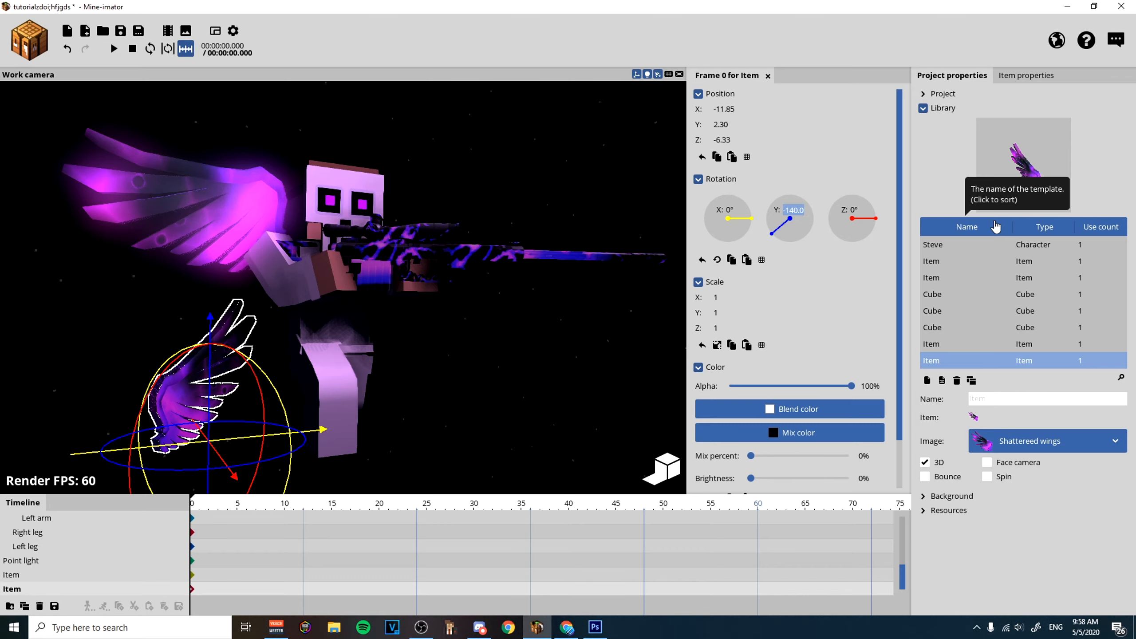
type("180")
key("Return")
Scale the second wing to 1.5 in X and Y and move it behind the other shoulder to X 14.30, Y 19.48.
left_click(718, 297)
type("1.5")
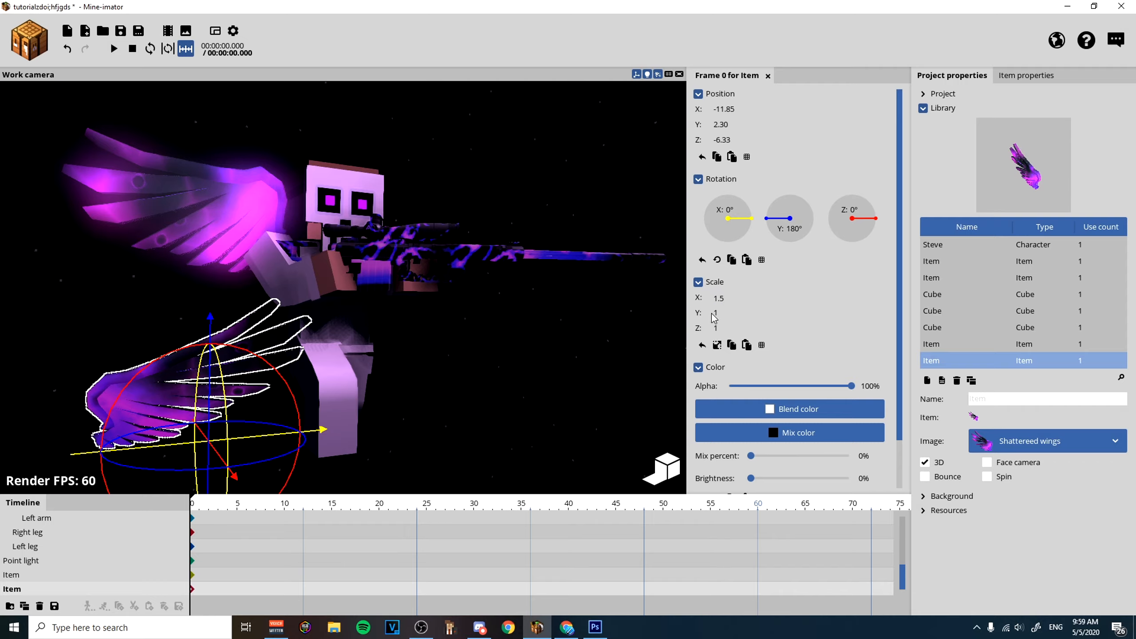
type(".5")
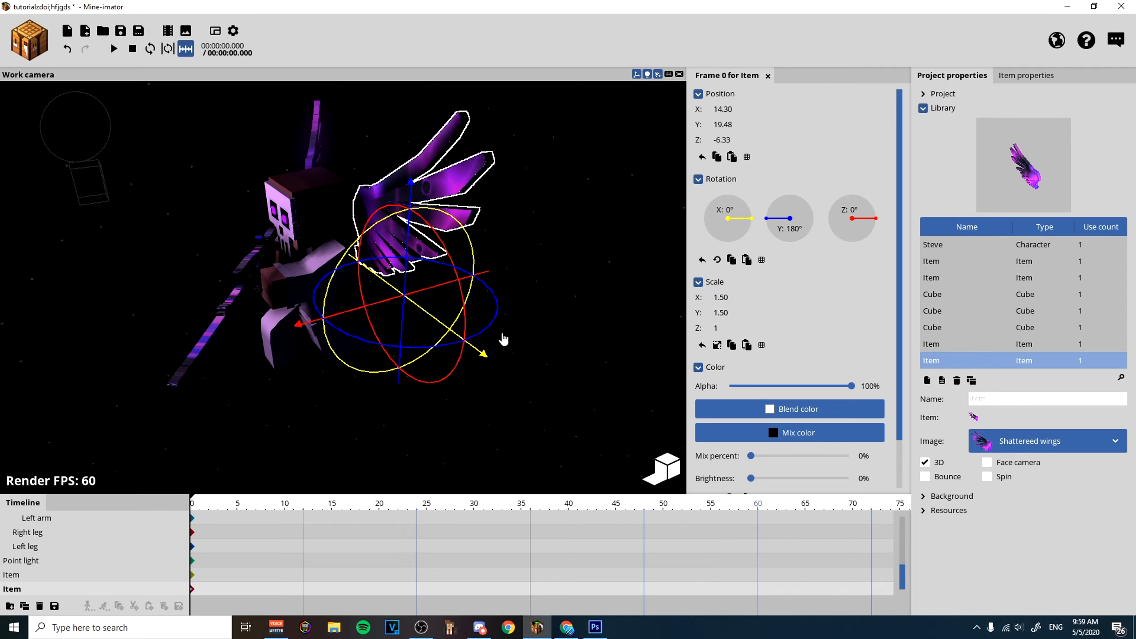
left_click_drag(503, 337, 604, 275)
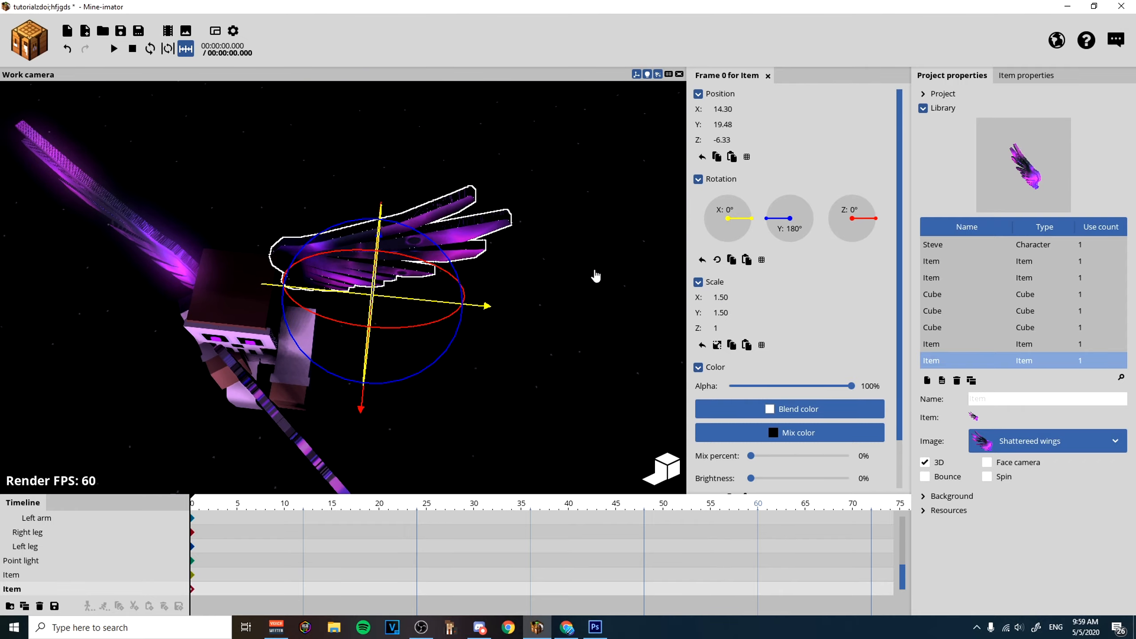
Angle the second wing with a Y rotation of 210° and enable its glow.
left_click_drag(429, 365, 586, 290)
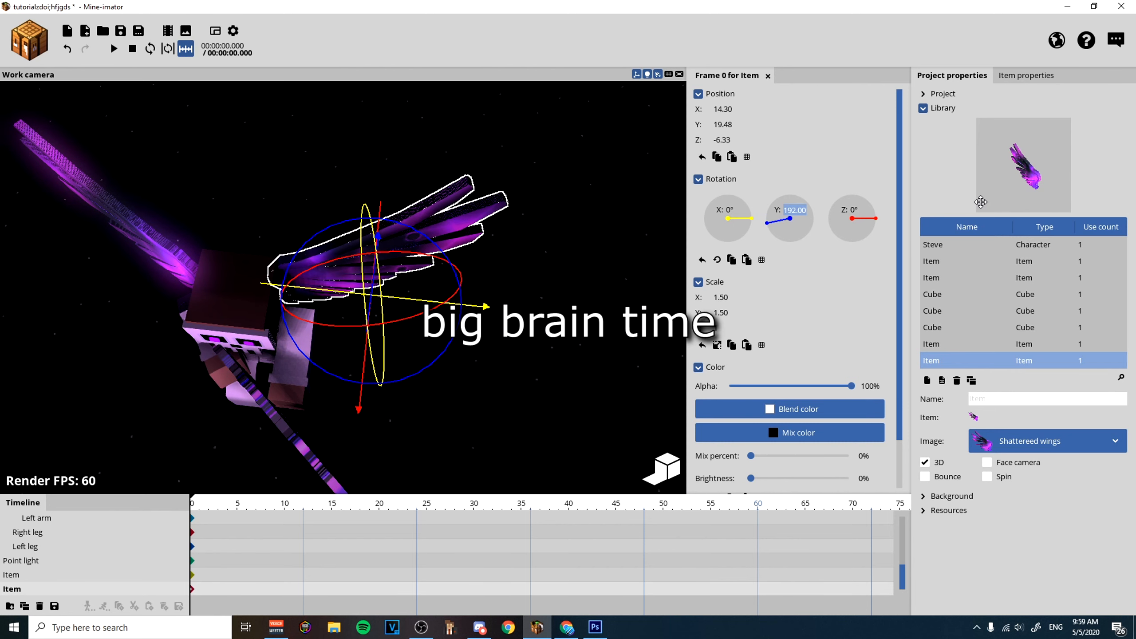
type("210")
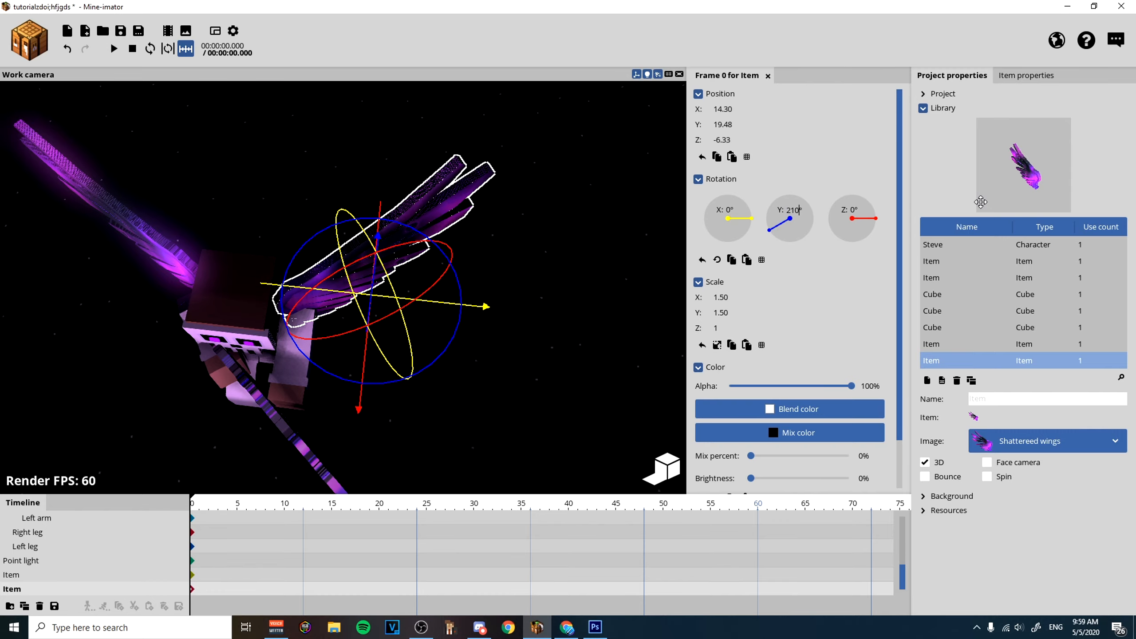
left_click_drag(613, 265, 540, 258)
left_click(624, 259)
left_click(541, 258)
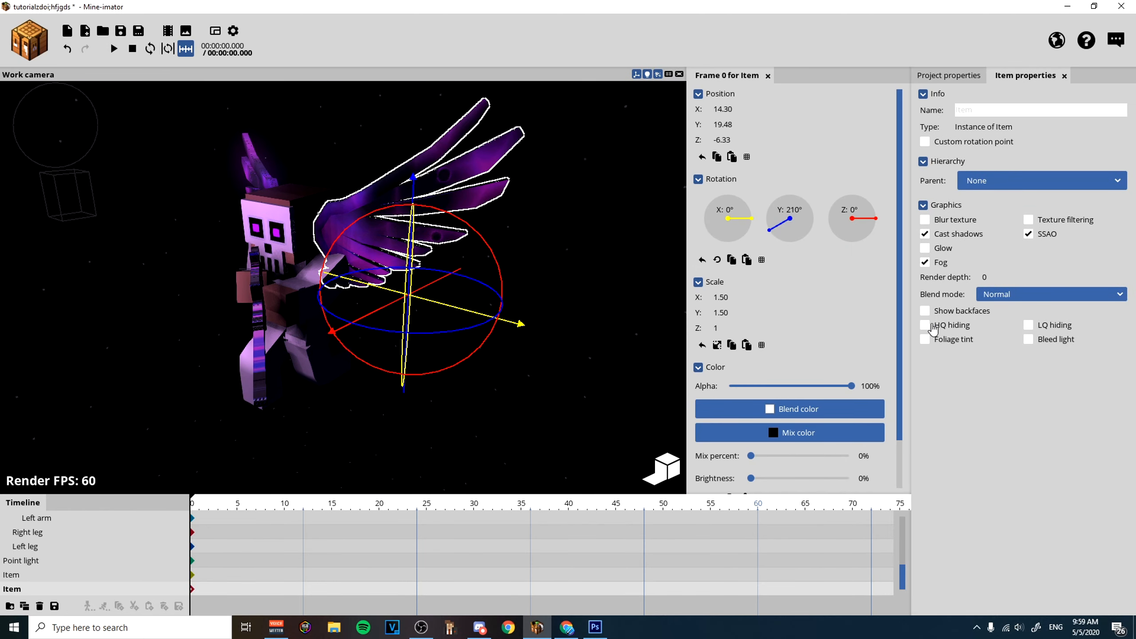
left_click(926, 251)
Lower the second wing to Z -10.03 and bring it closer to the body at X 13.82.
left_click(574, 265)
left_click_drag(574, 265, 628, 316)
left_click(474, 247)
left_click(629, 310)
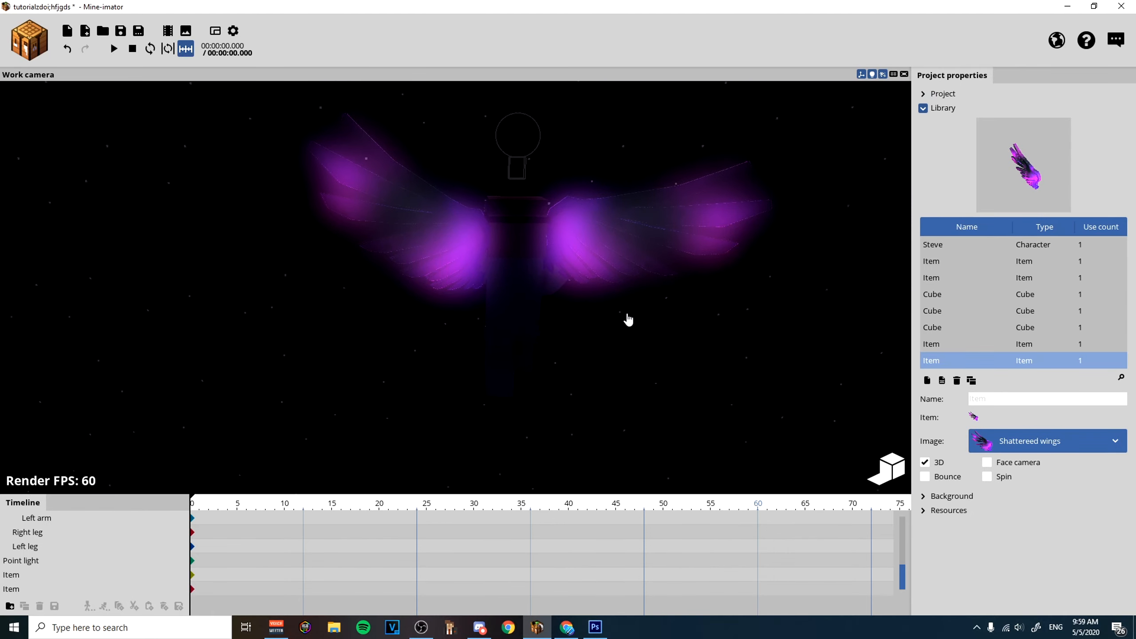
scroll(633, 312, "up", 2)
left_click(439, 274)
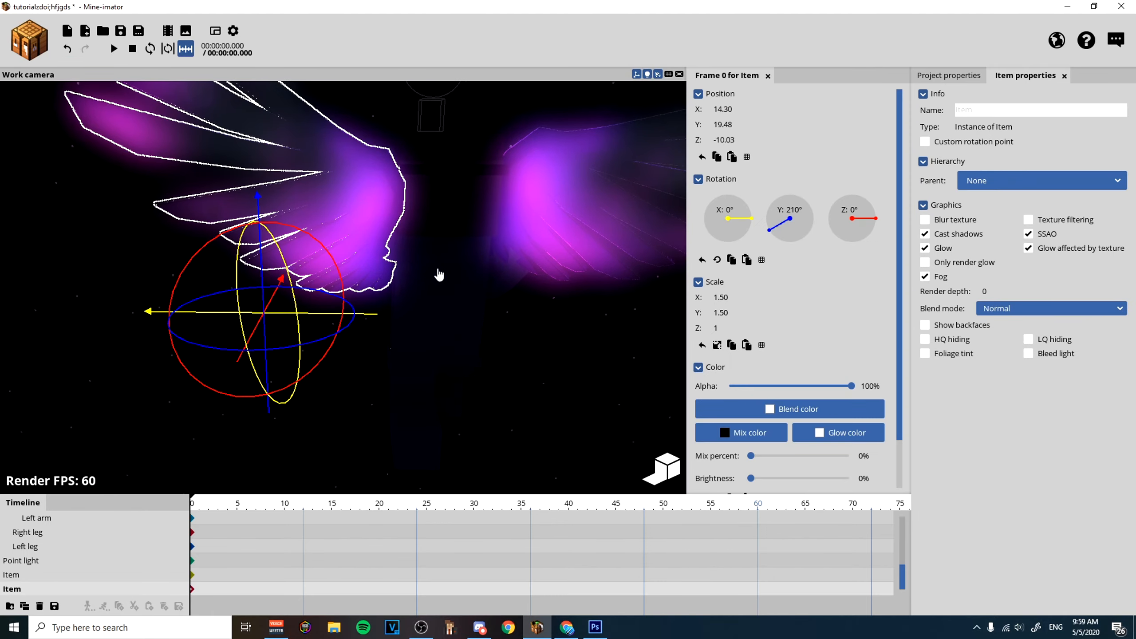
left_click_drag(377, 317, 384, 319)
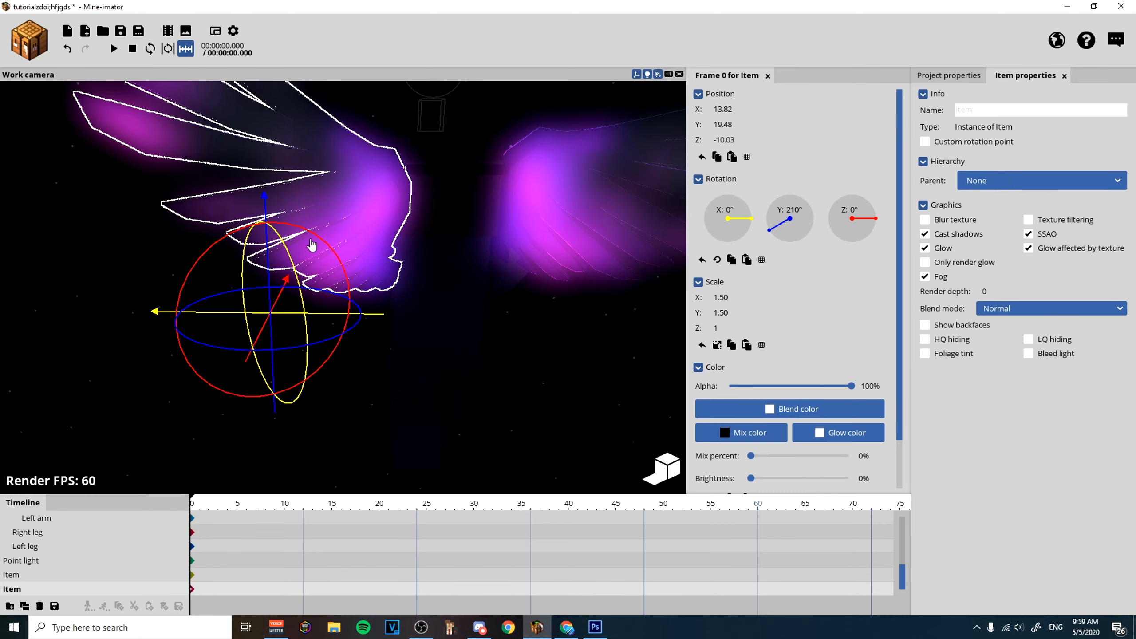
Set the second wing's Z rotation to 20° and move it inward to X 11.61.
left_click_drag(311, 246, 322, 245)
left_click(852, 228)
type("20")
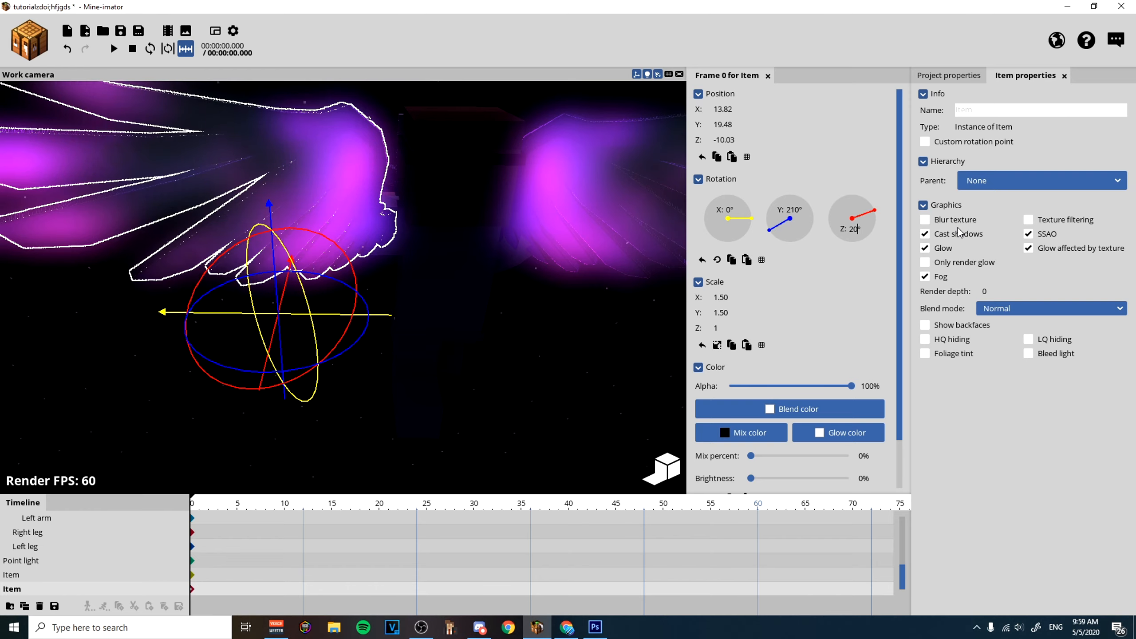
left_click_drag(385, 316, 416, 325)
left_click(344, 395)
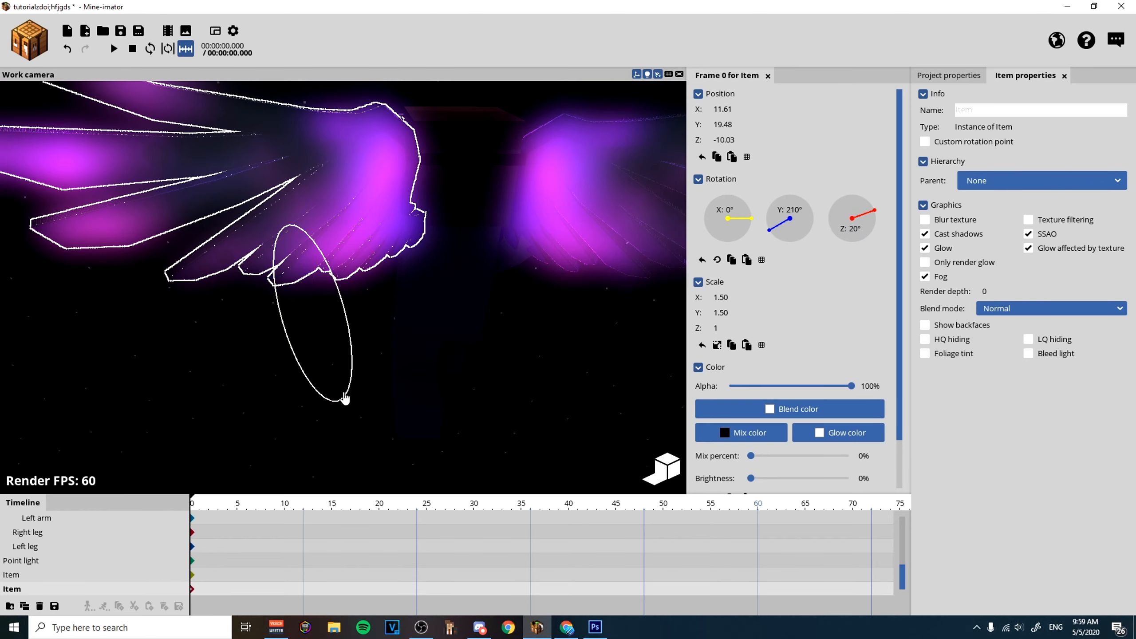
left_click_drag(302, 360, 306, 341)
Compare both wings around the character and adjust the first wing's position to X -13.35.
left_click(214, 348)
left_click_drag(213, 348, 430, 327)
scroll(430, 327, "down", 5)
left_click_drag(522, 282, 450, 278)
scroll(521, 283, "up", 4)
mouse_move(451, 282)
right_mouse_down()
mouse_move(477, 289)
mouse_move(450, 282)
right_mouse_up()
left_click_drag(450, 282, 559, 302)
left_click(469, 228)
left_click(157, 237)
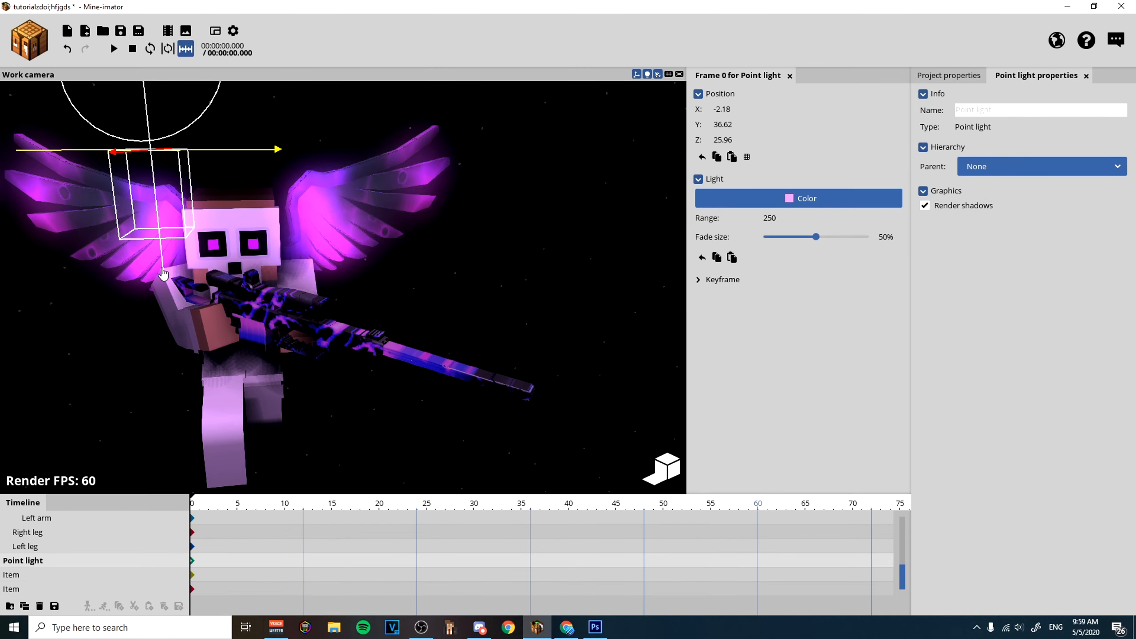
left_click(107, 268)
left_click_drag(262, 304, 249, 306)
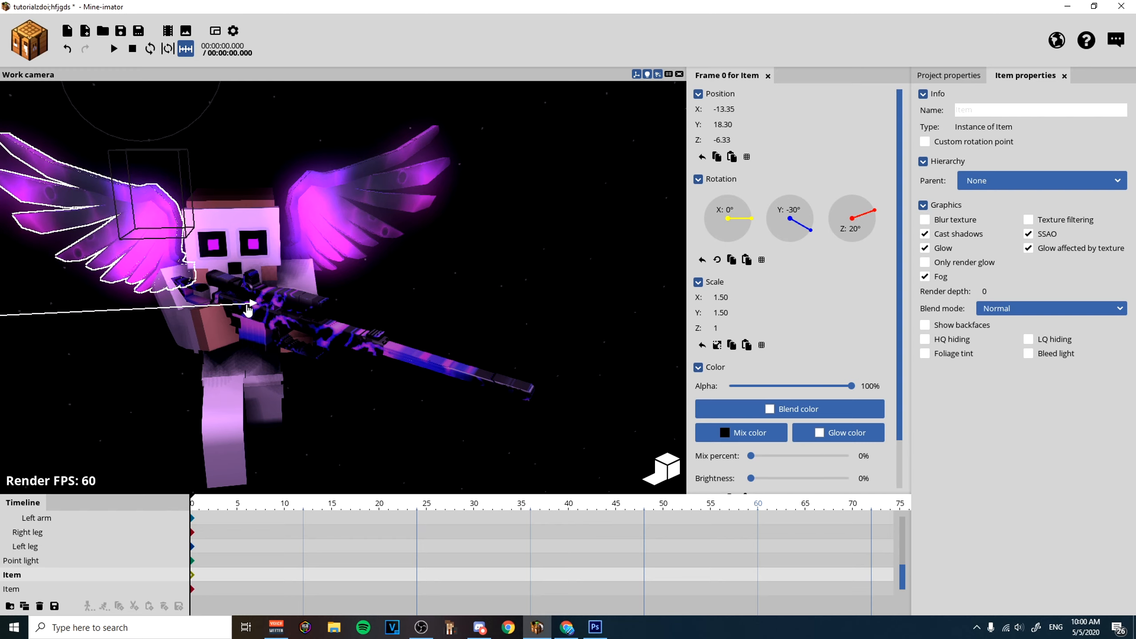
Enable glow on the rifle item attached to the character's right arm.
left_click(423, 297)
left_click_drag(423, 297, 470, 309)
scroll(428, 296, "down", 2)
scroll(424, 313, "up", 2)
scroll(425, 316, "down", 2)
scroll(473, 305, "up", 1)
scroll(474, 310, "up", 1)
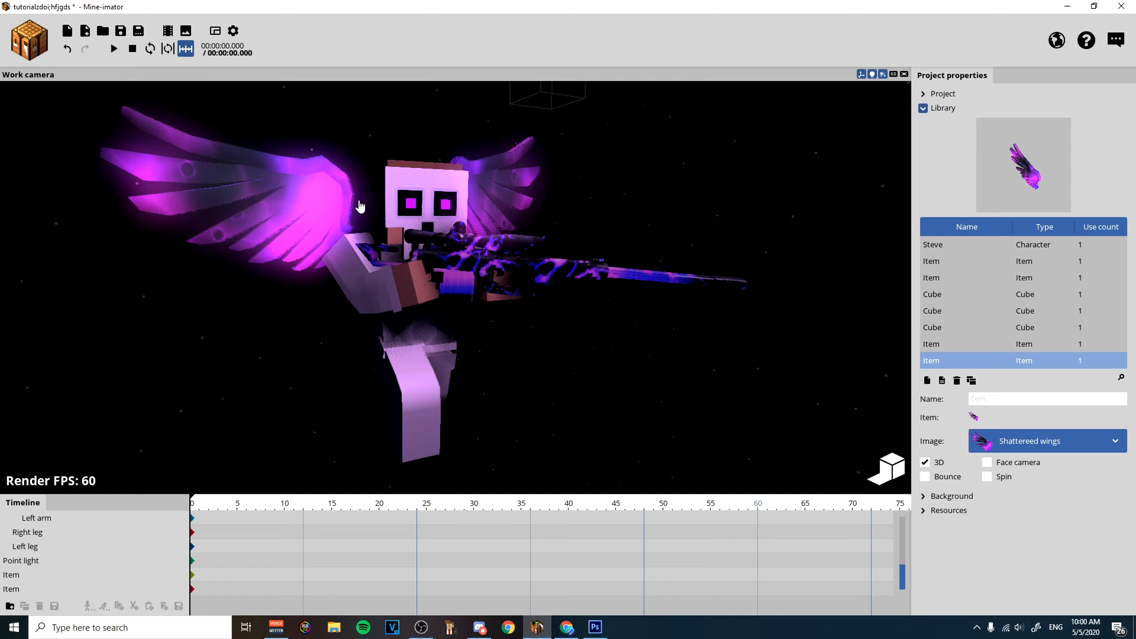
left_click(462, 262)
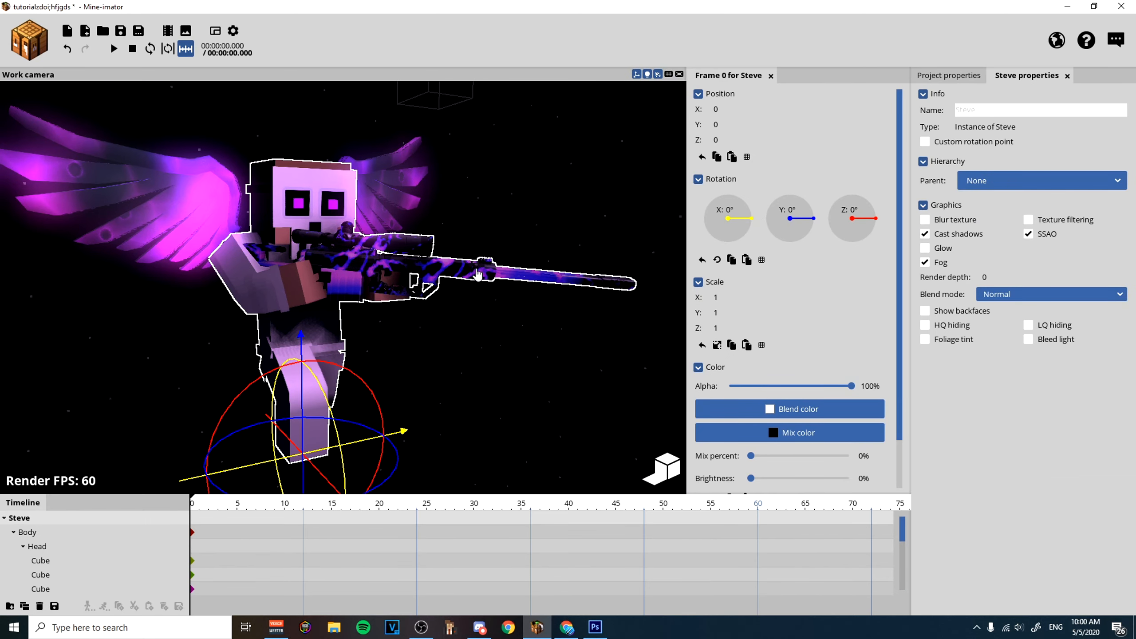
left_click(473, 272)
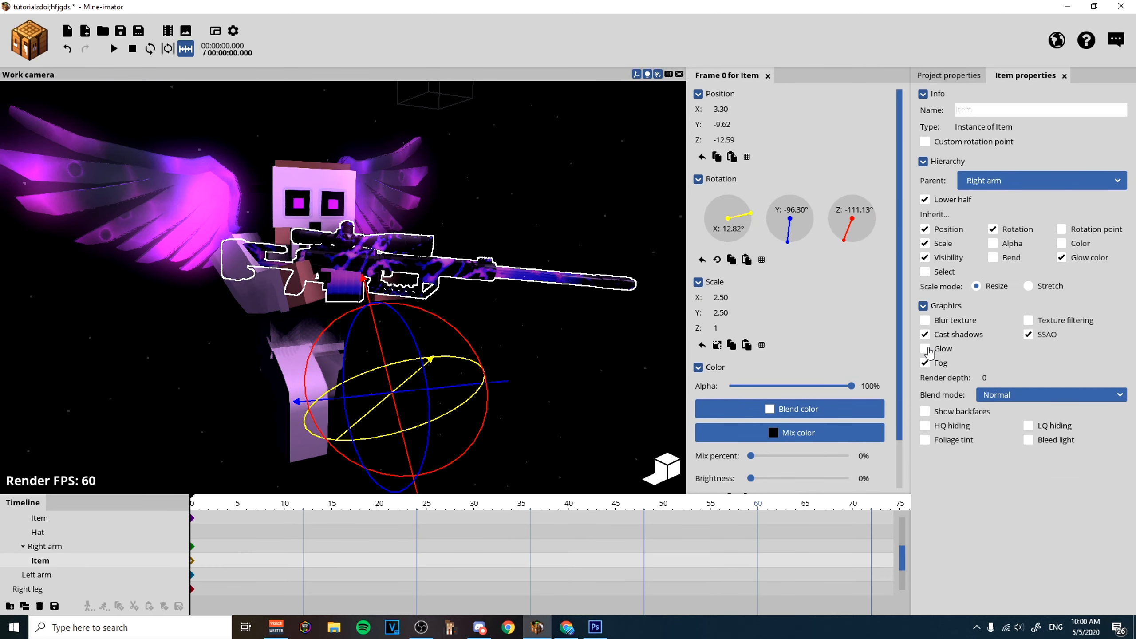
left_click(619, 367)
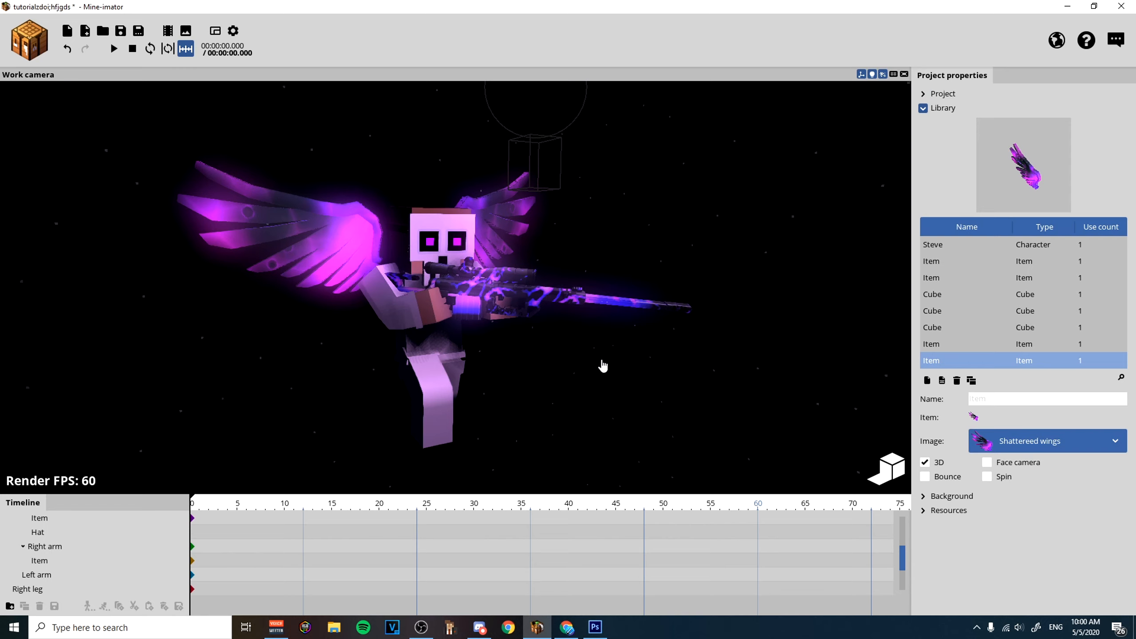
Change the rifle's glow color to magenta, about E00FFF.
scroll(601, 374, "down", 3)
left_click(621, 294)
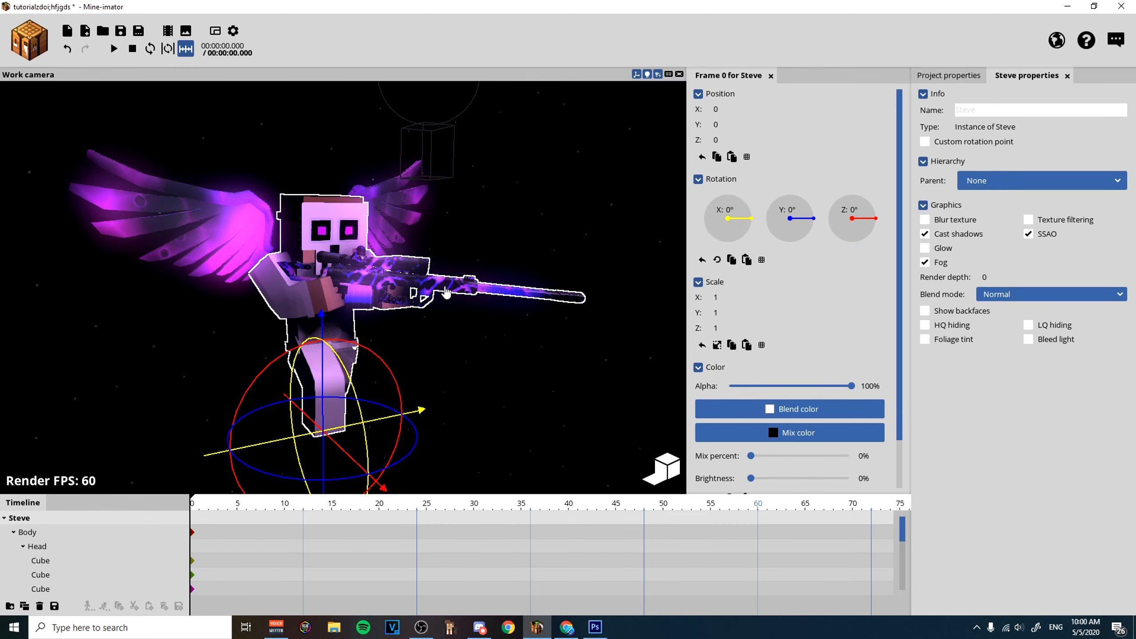
left_click(819, 434)
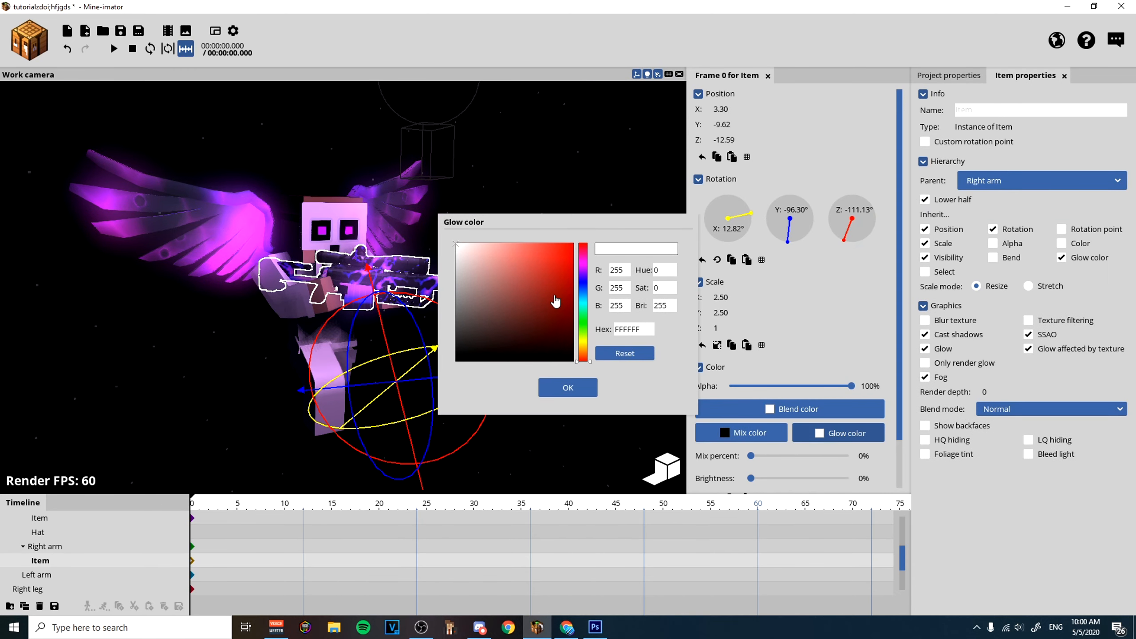
left_click(583, 265)
left_click_drag(541, 269, 569, 242)
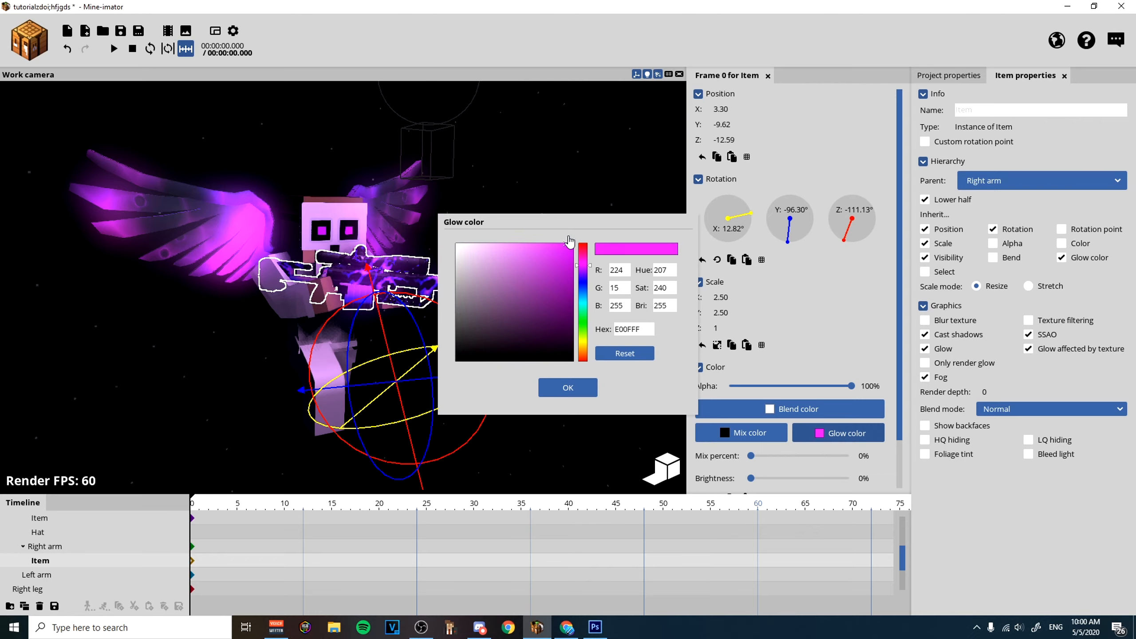
left_click(568, 387)
left_click(570, 371)
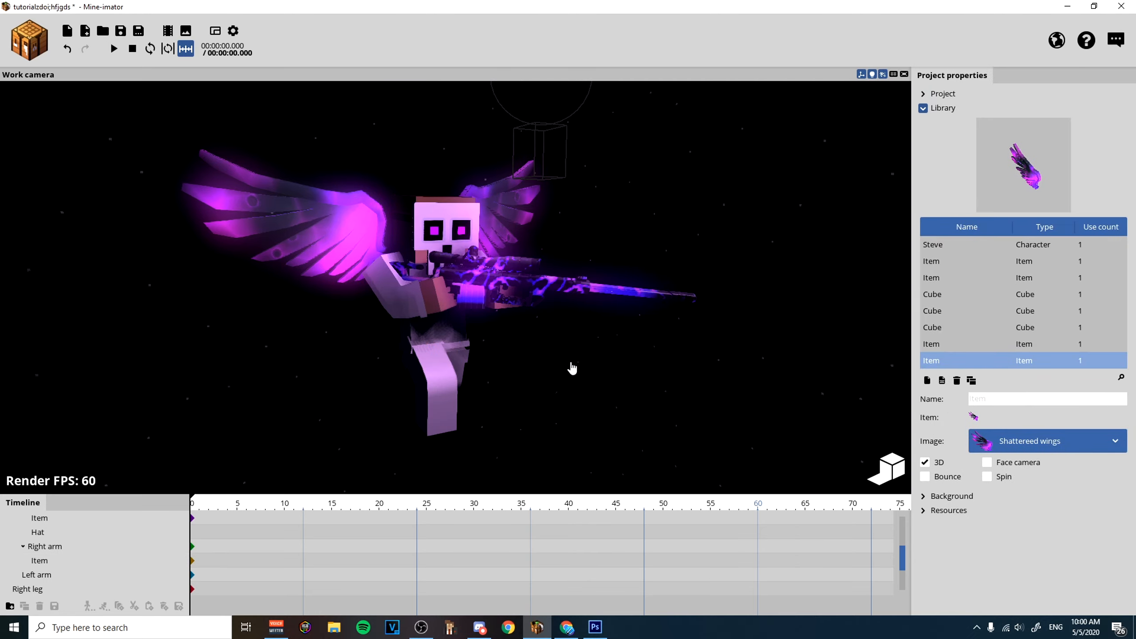
scroll(583, 371, "up", 1)
scroll(584, 369, "down", 1)
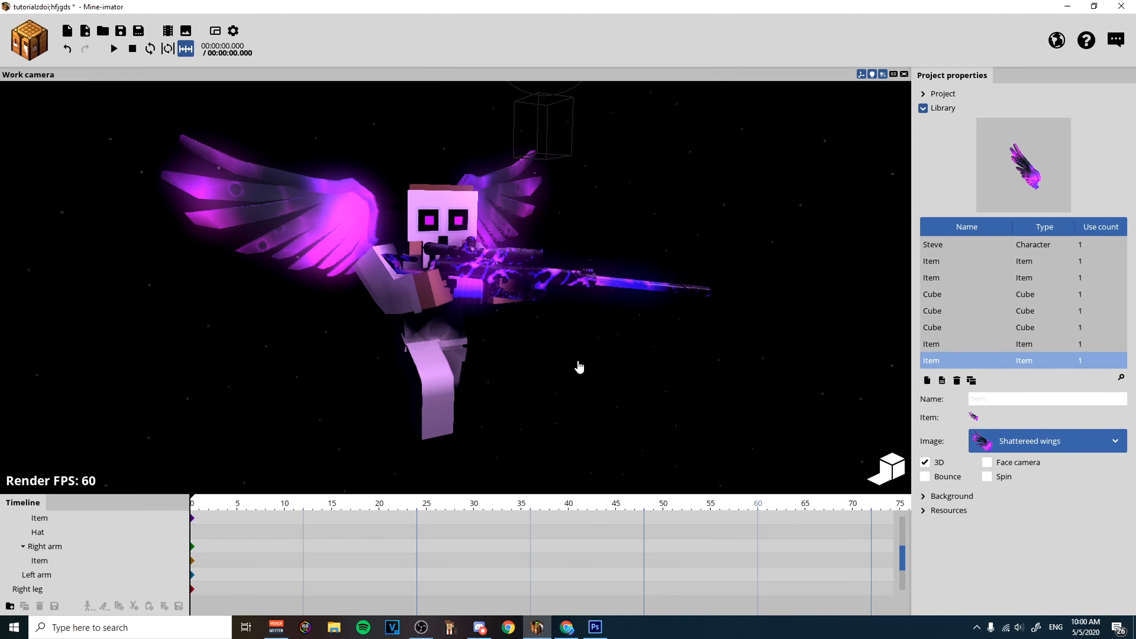
left_click_drag(596, 345, 590, 348)
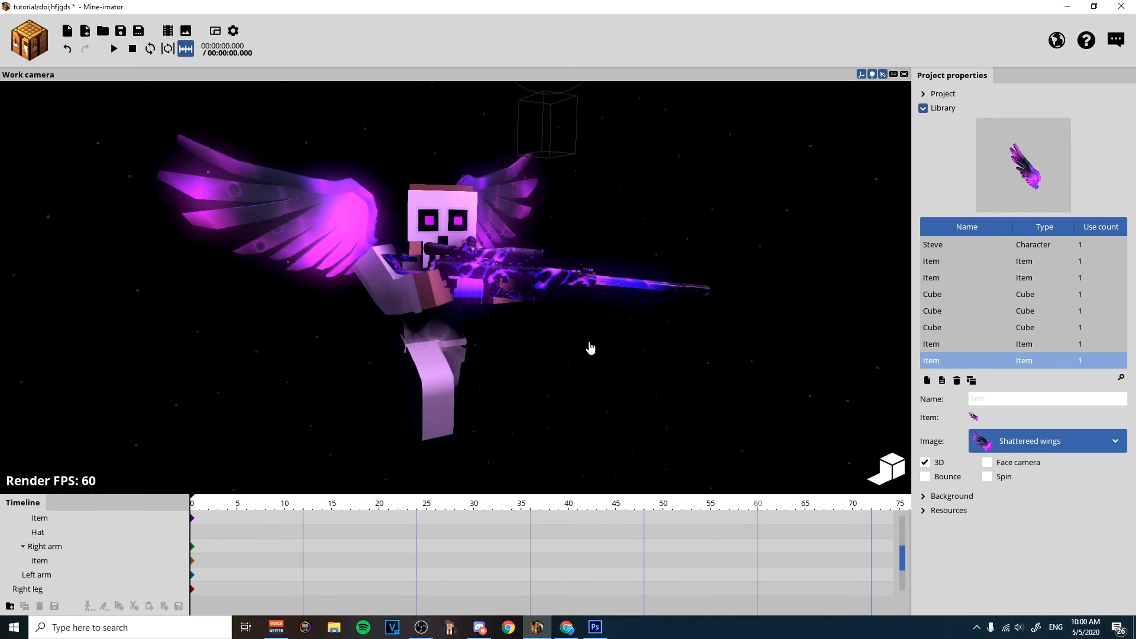